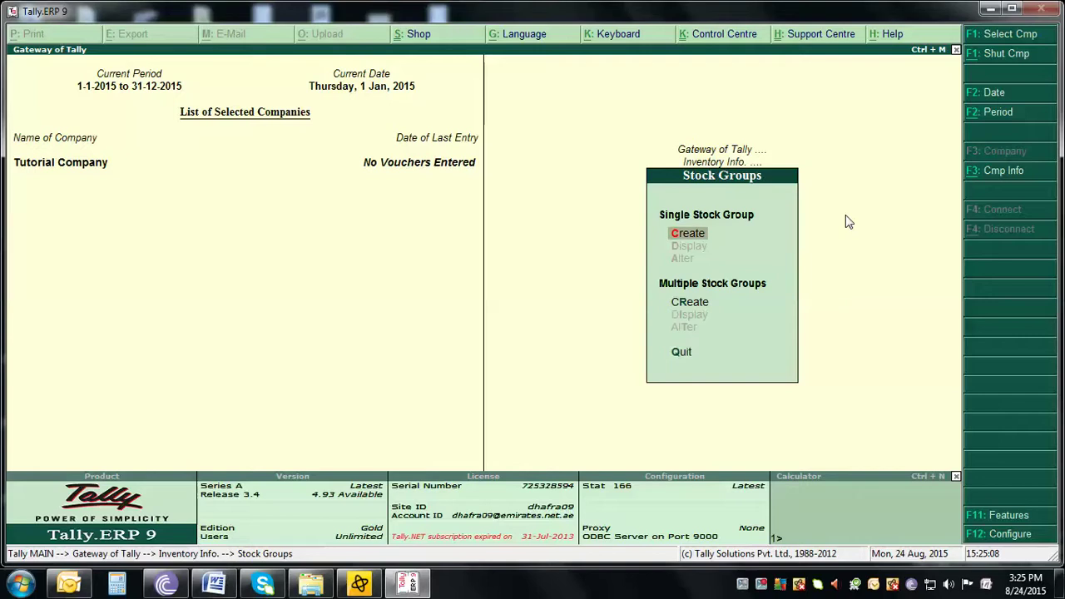
# Create a single stock group named Electronics under Primary, with quantities of items allowed to be added set to Yes.
pyautogui.press('Return')
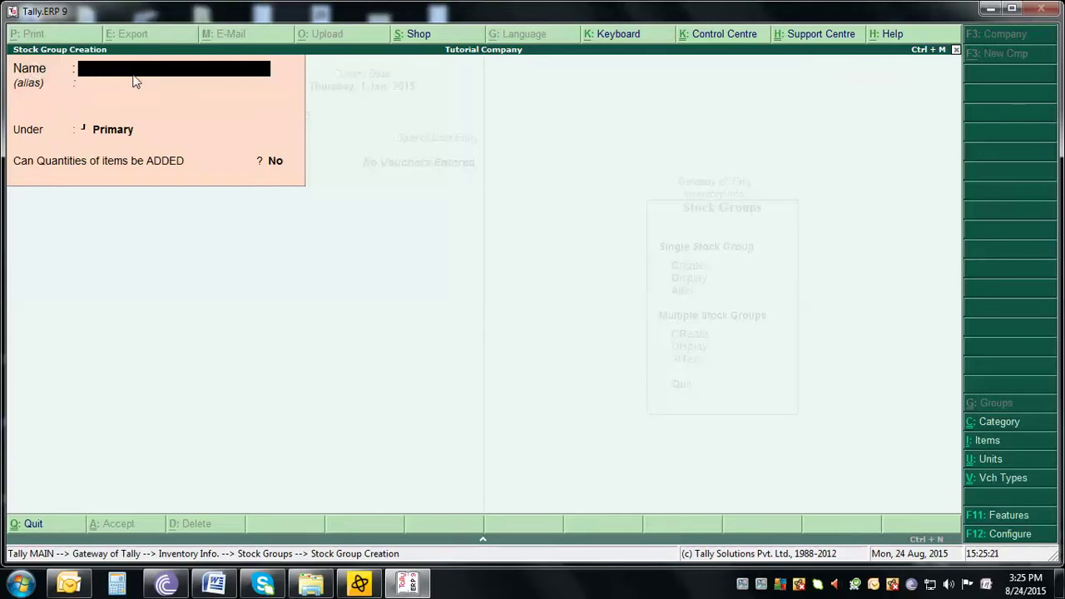
pyautogui.write('Electronics')
pyautogui.press('Return')
pyautogui.press('Return')
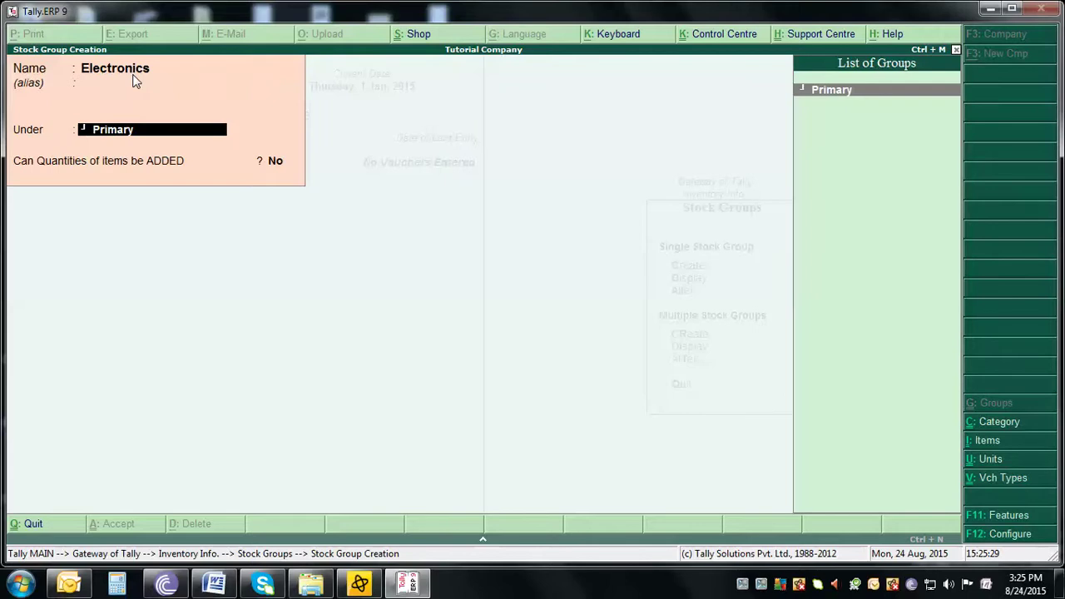
pyautogui.press('Return')
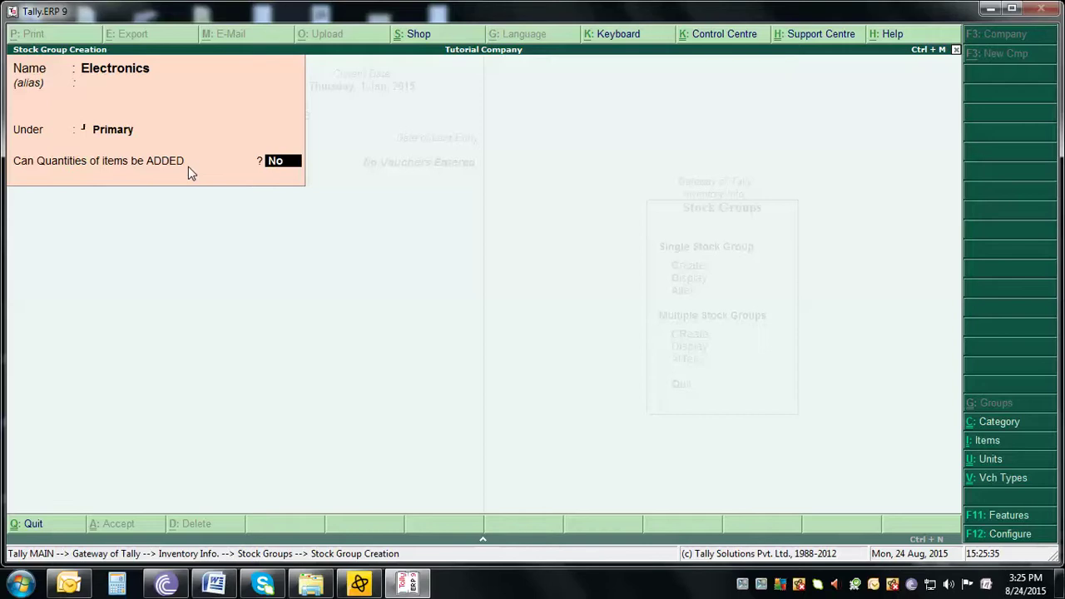
pyautogui.write('y')
pyautogui.press('Return')
pyautogui.press('Return')
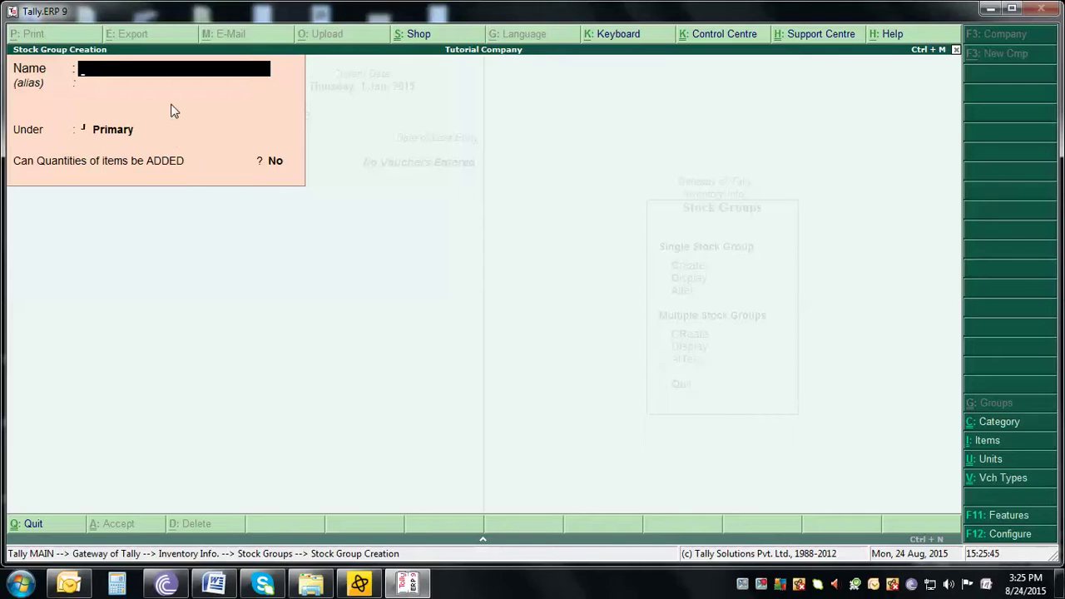
# Create a stock group named Mobile under the Electronics group.
pyautogui.write('Mobile')
pyautogui.press('Return')
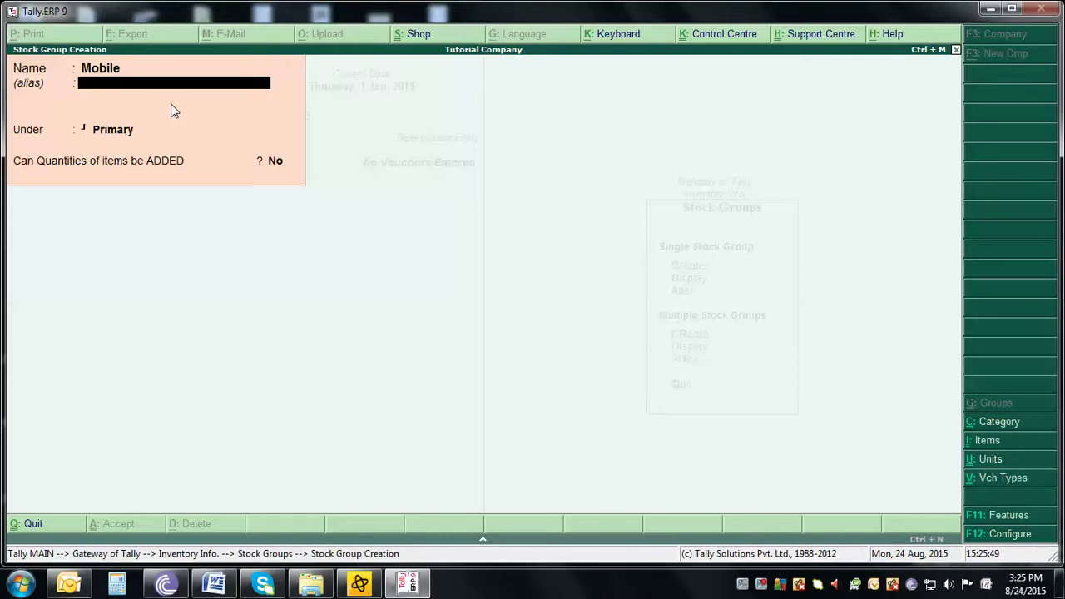
pyautogui.press('Return')
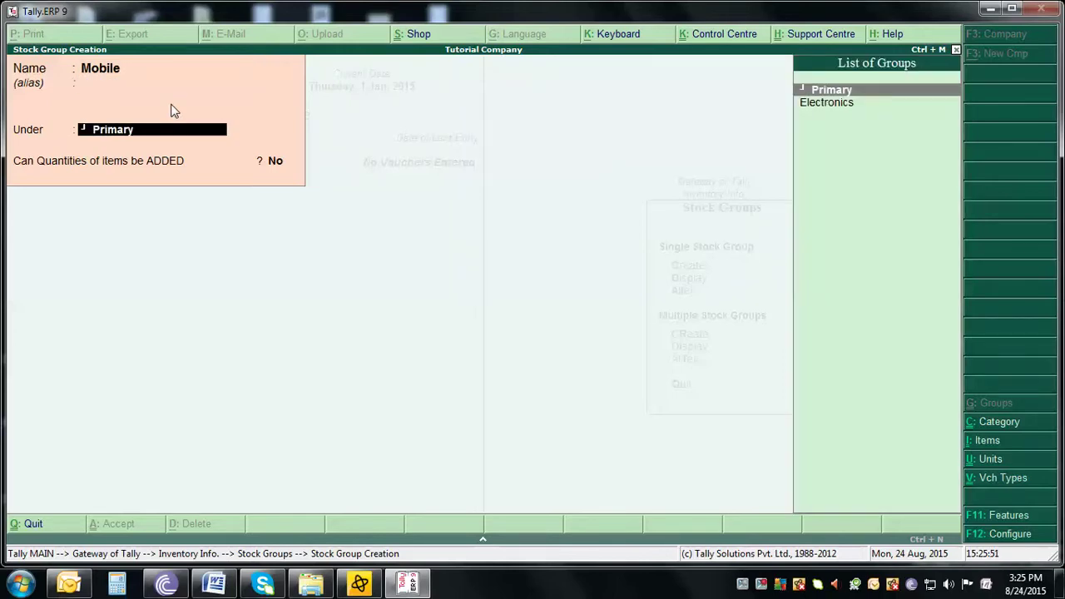
pyautogui.click(838, 106)
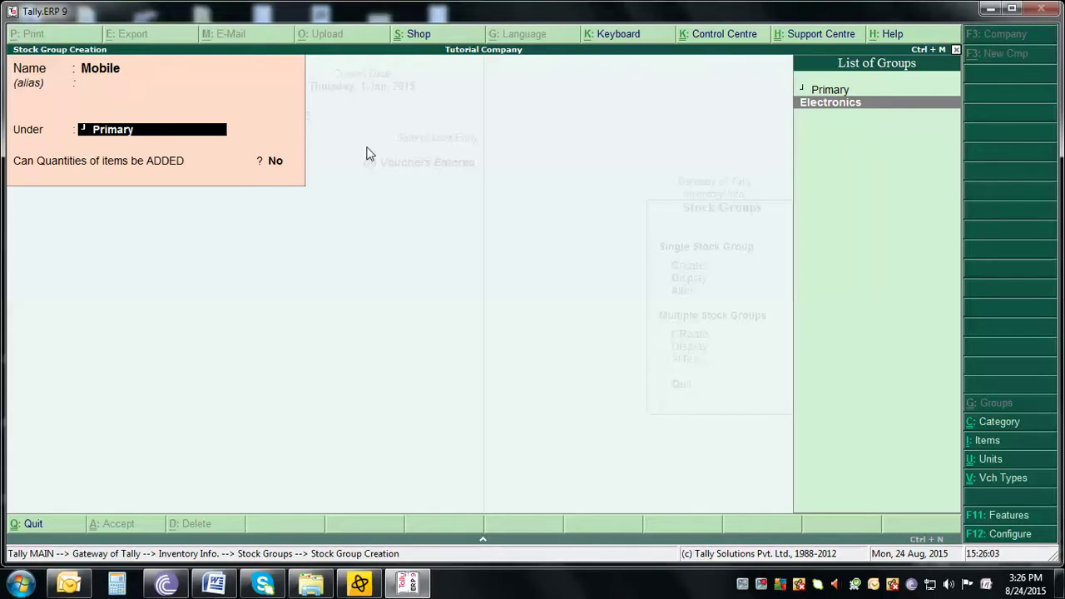
pyautogui.click(823, 107)
pyautogui.press('Return')
pyautogui.press('Return')
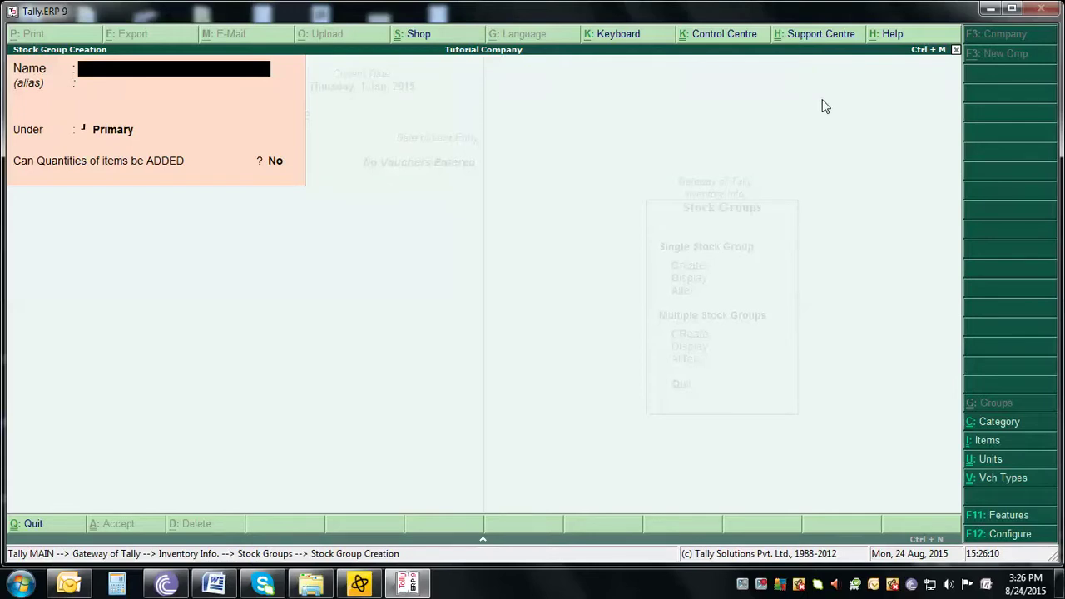
# Create a stock group named TV under the Electronics group, accepting Yes for adding item quantities.
pyautogui.write('TV')
pyautogui.press('Return')
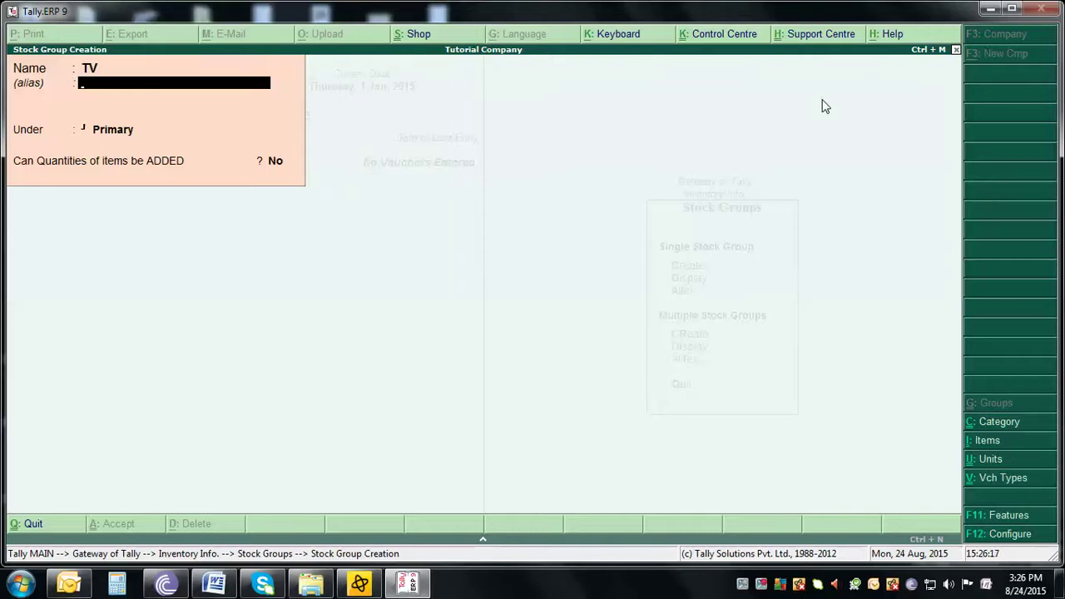
pyautogui.press('Return')
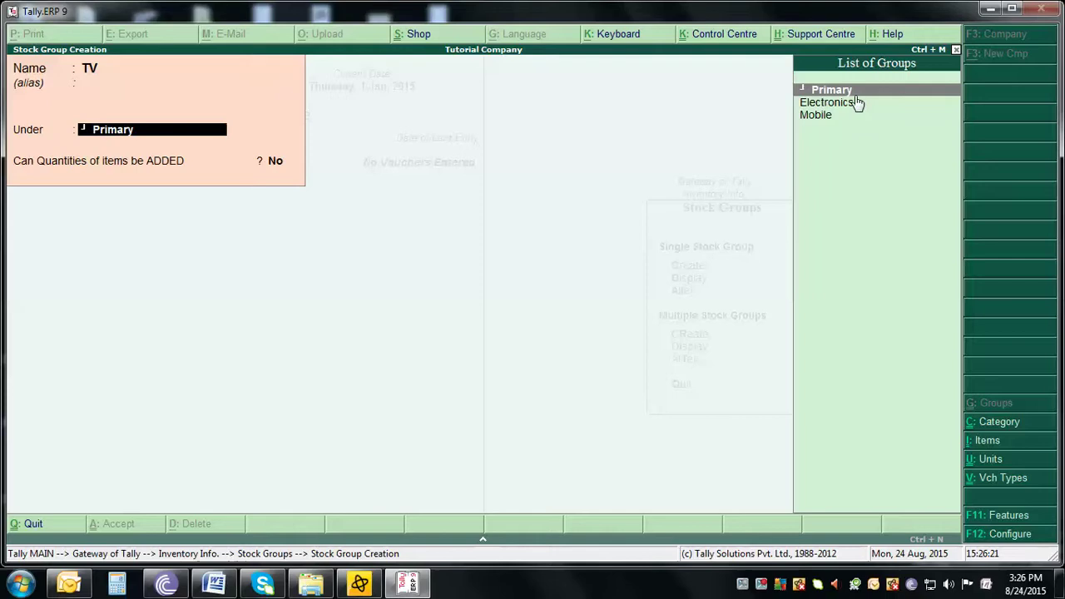
pyautogui.click(821, 105)
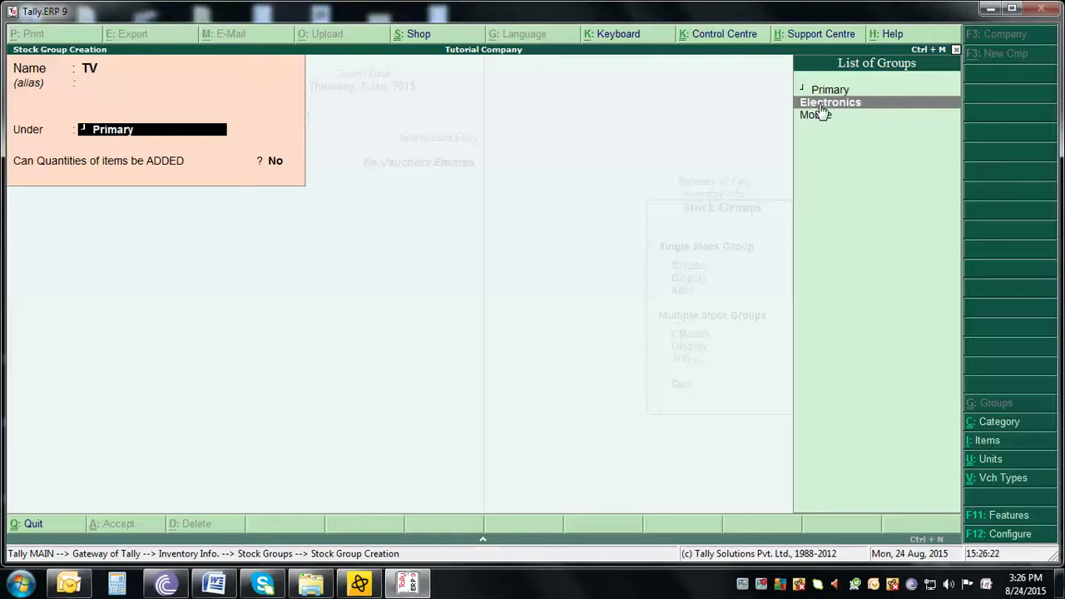
pyautogui.click(821, 114)
pyautogui.click(822, 104)
pyautogui.press('Return')
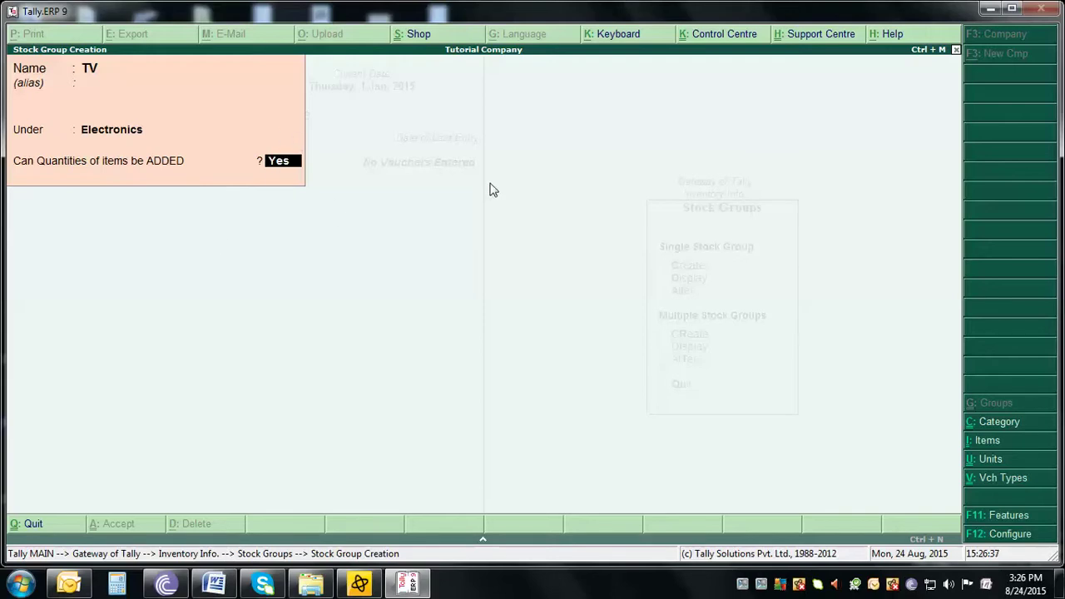
pyautogui.press('Return')
pyautogui.press('Return')
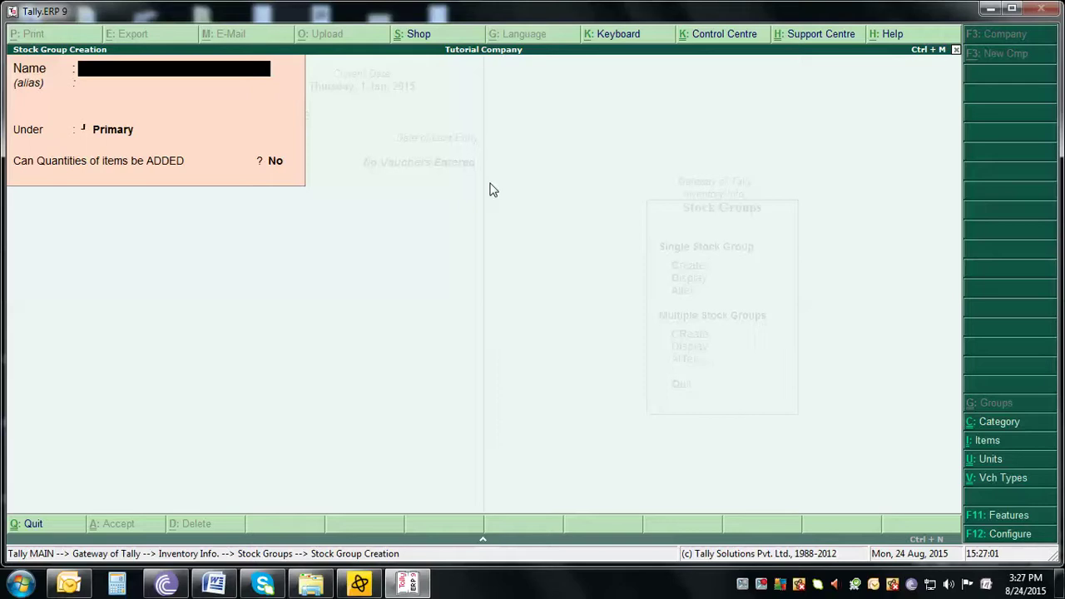
# Create a stock group named Samsung Mobile under the Mobile group, accepting Yes for adding item quantities.
pyautogui.write('Samsung Mobile')
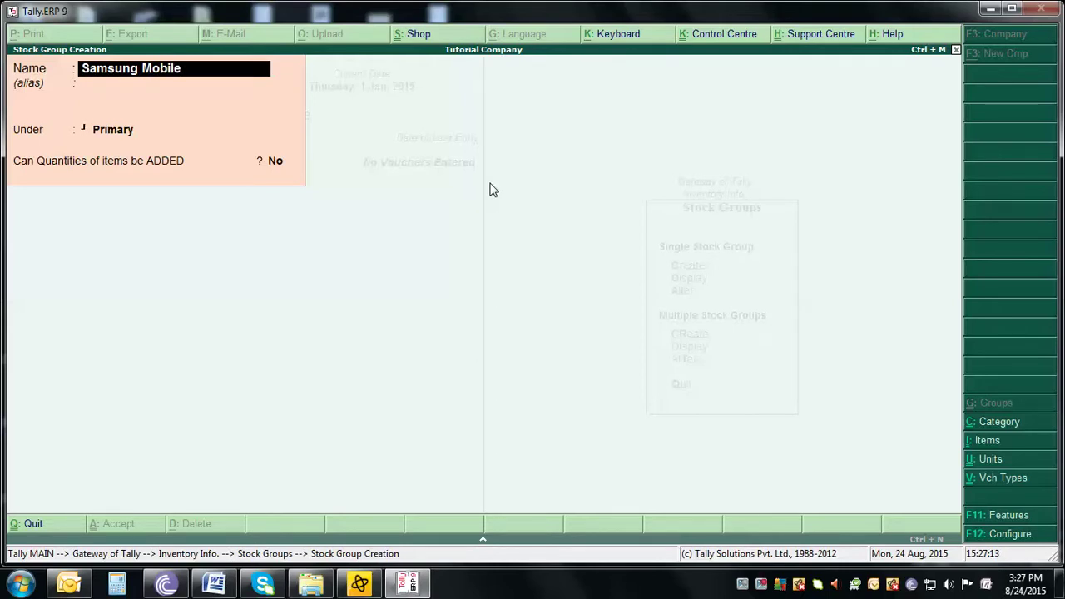
pyautogui.press('Return')
pyautogui.press('Return')
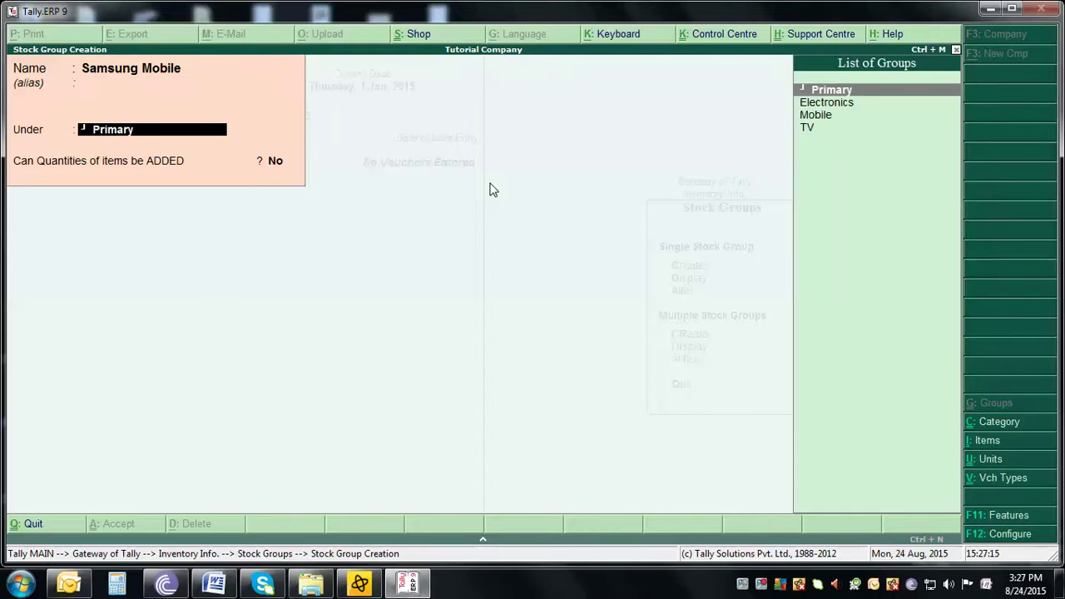
pyautogui.click(826, 118)
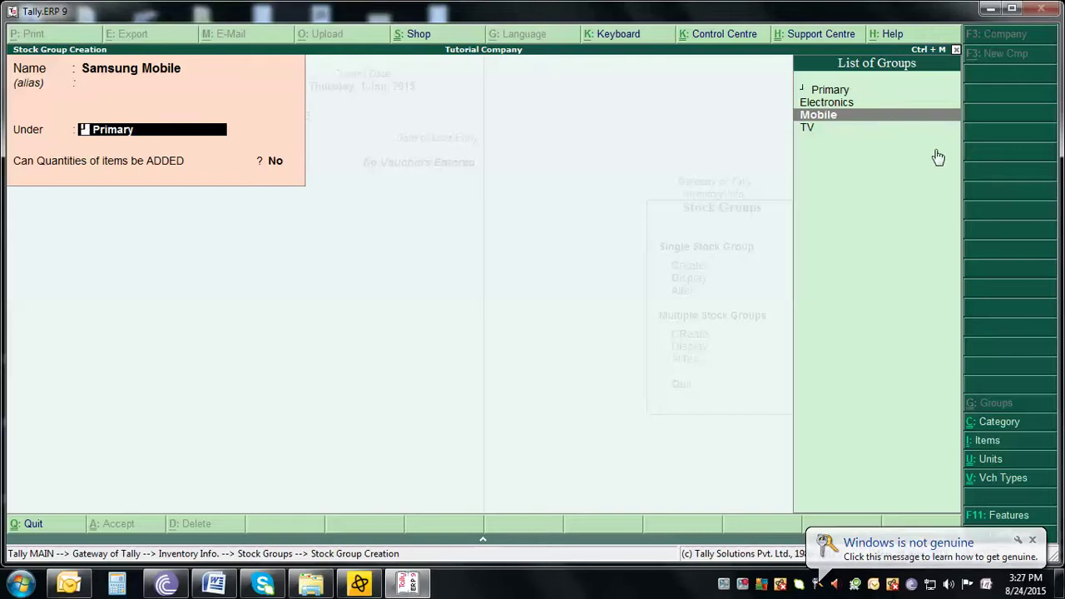
pyautogui.press('Return')
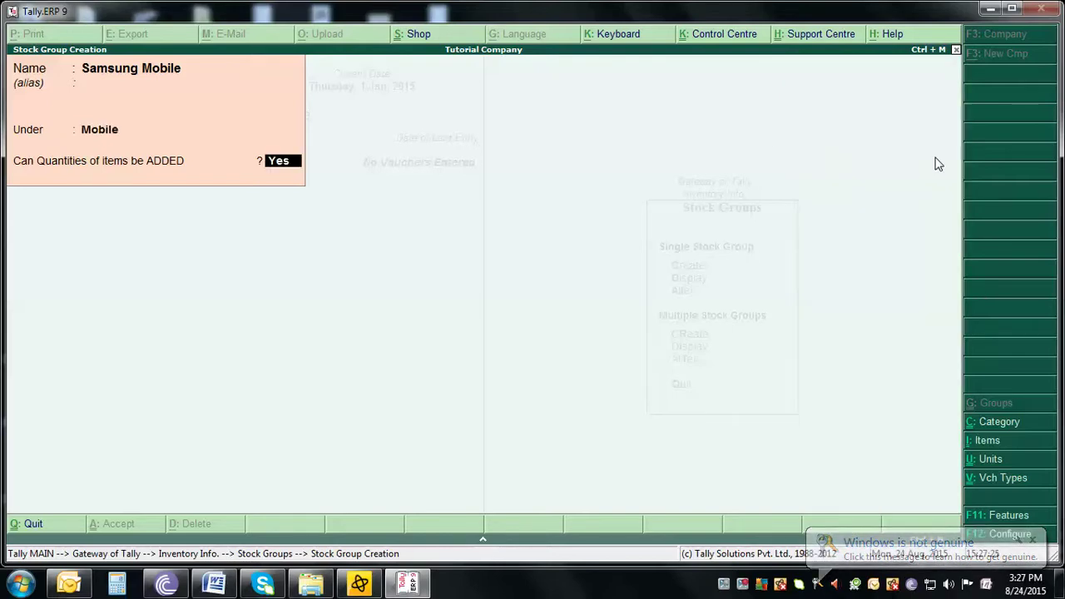
pyautogui.press('Return')
pyautogui.press('Return')
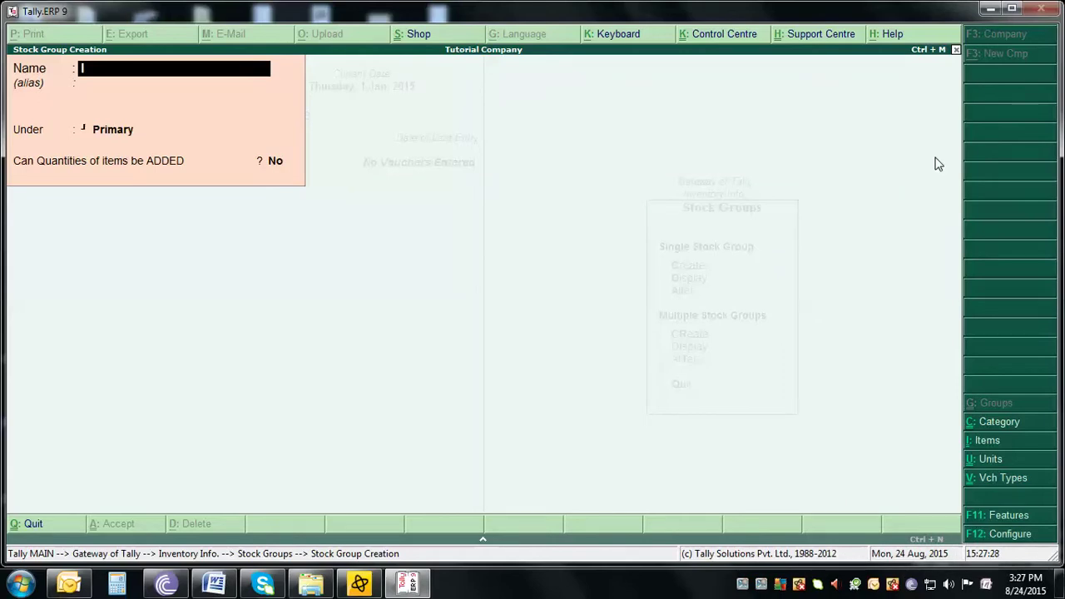
# Create a stock group named I-Phone Mobile under the Mobile group, accepting Yes for adding item quantities.
pyautogui.write('+-')
pyautogui.write('Phone')
pyautogui.write(' Mobile')
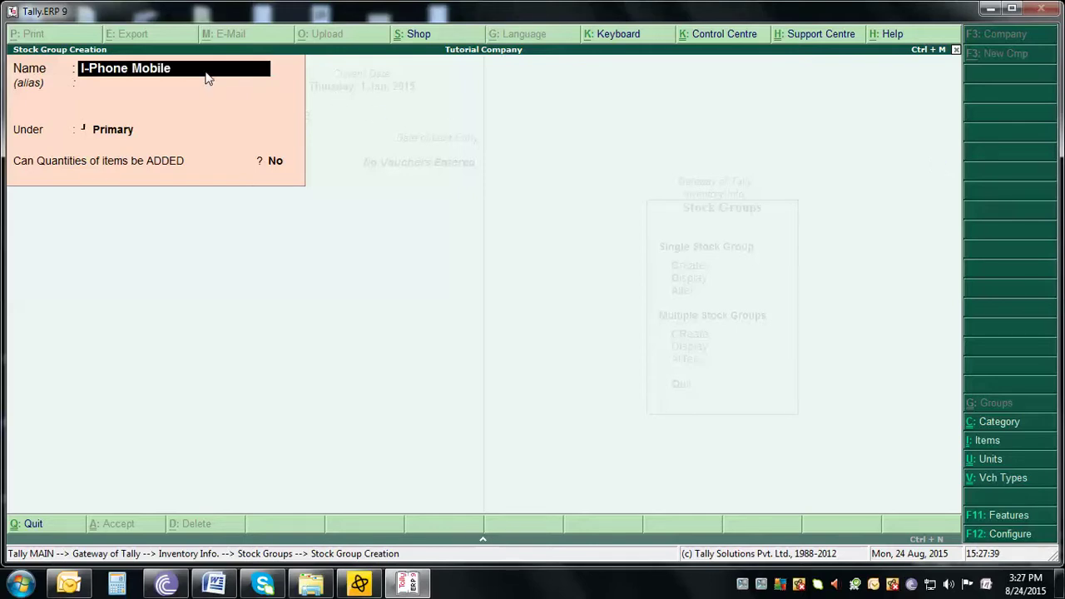
pyautogui.press('Return')
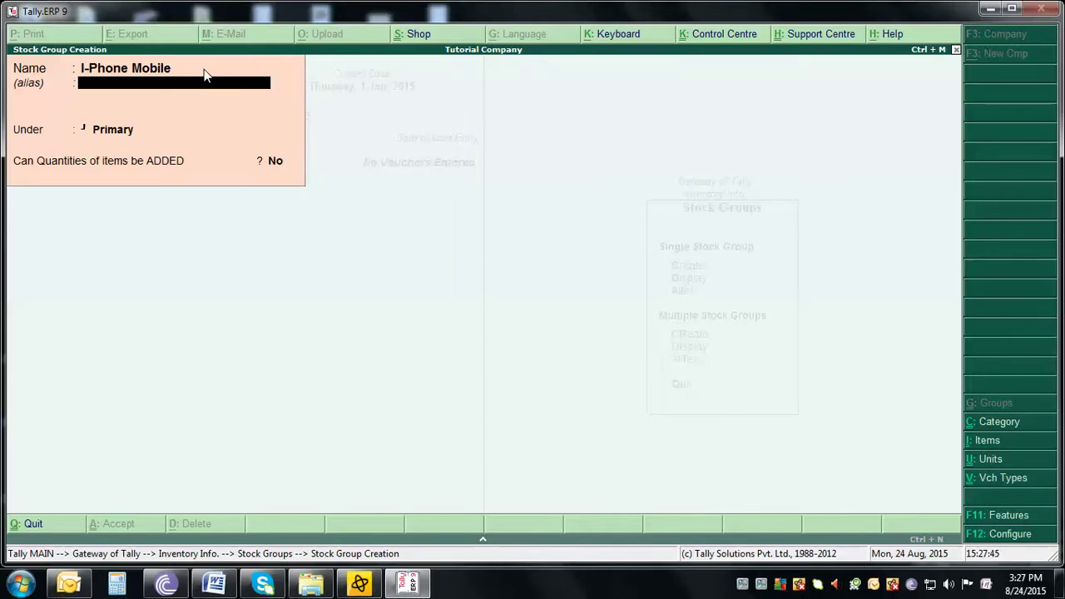
pyautogui.press('Return')
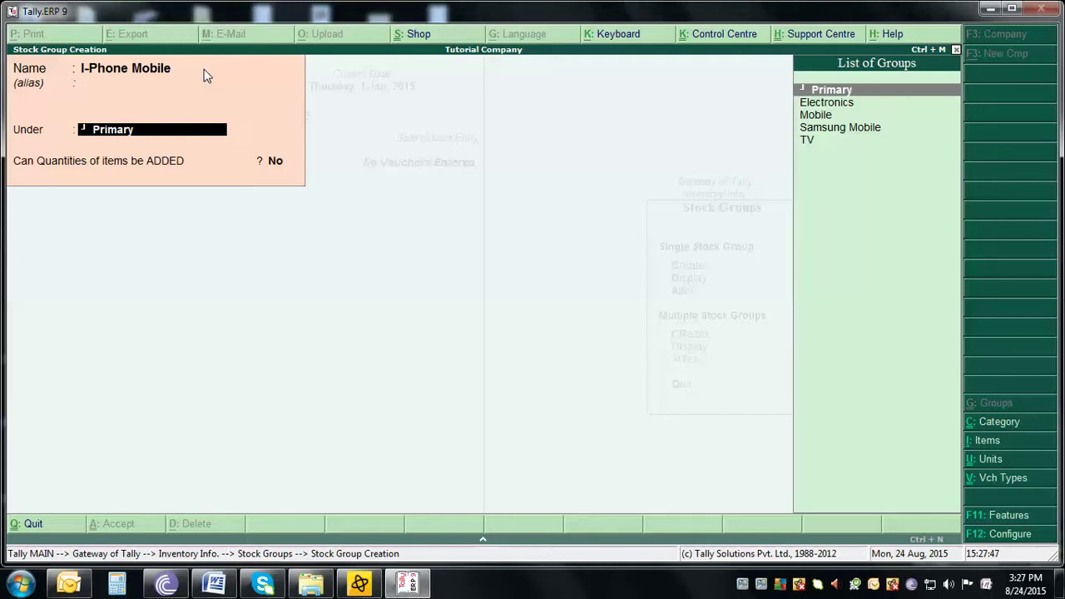
pyautogui.press('Down')
pyautogui.press('Down')
pyautogui.press('Return')
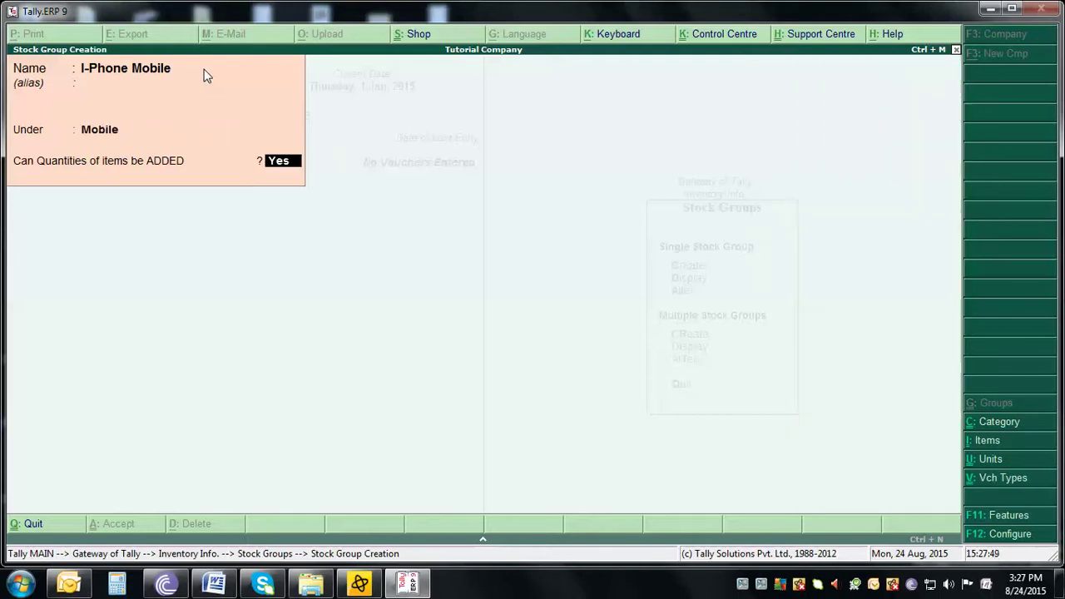
pyautogui.press('Return')
pyautogui.press('Return')
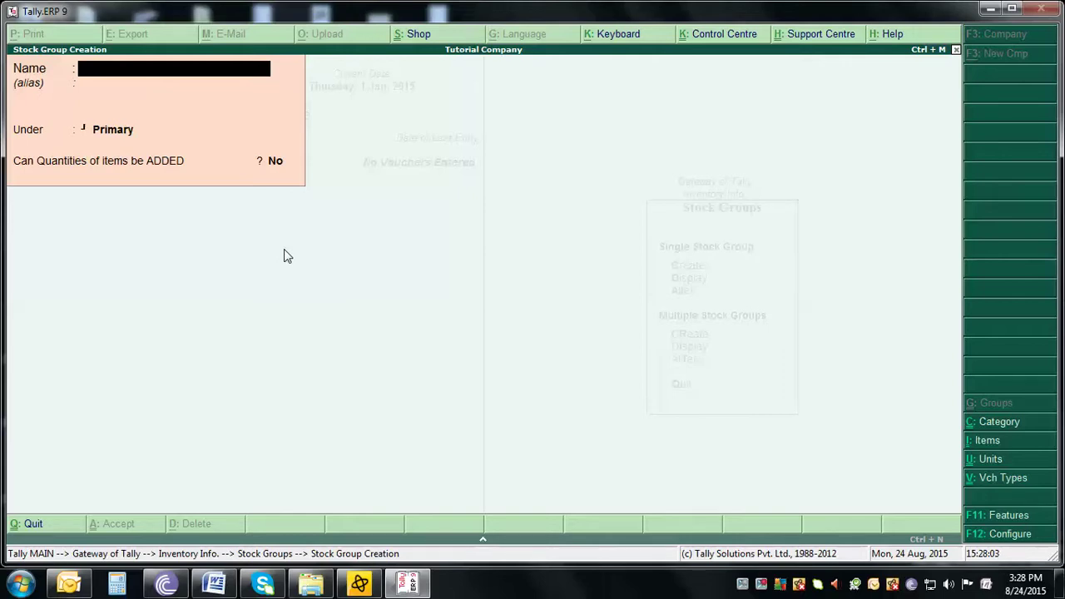
# Leave stock group creation and display the details of the Electronics, I-Phone Mobile and Samsung Mobile groups to check their parent groups.
pyautogui.click(35, 524)
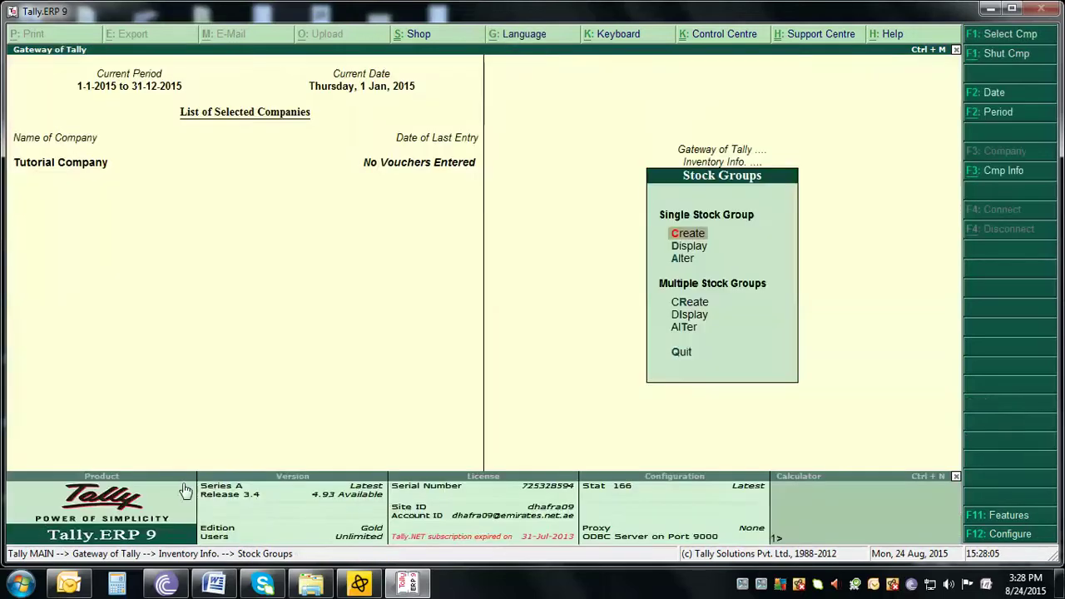
pyautogui.click(689, 248)
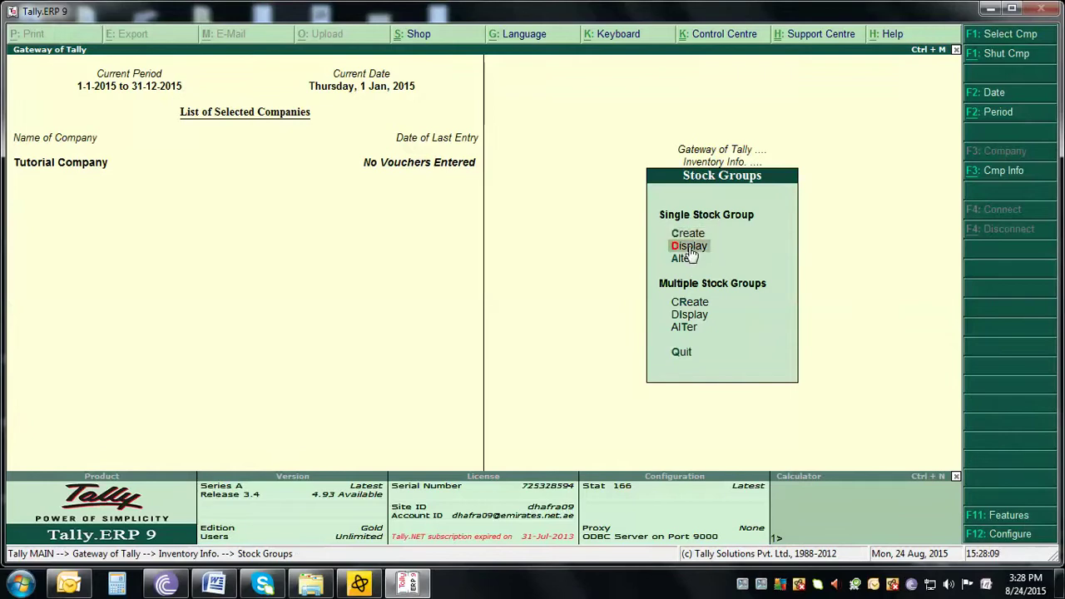
pyautogui.click(690, 248)
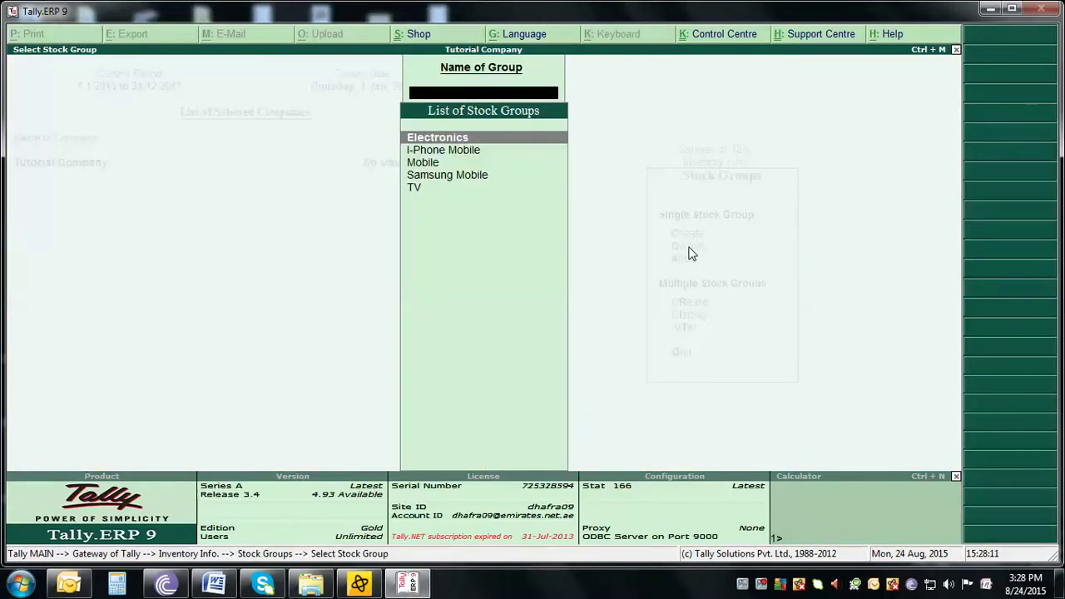
pyautogui.press('Down')
pyautogui.press('Up')
pyautogui.press('Return')
pyautogui.press('Escape')
pyautogui.press('Down')
pyautogui.press('Return')
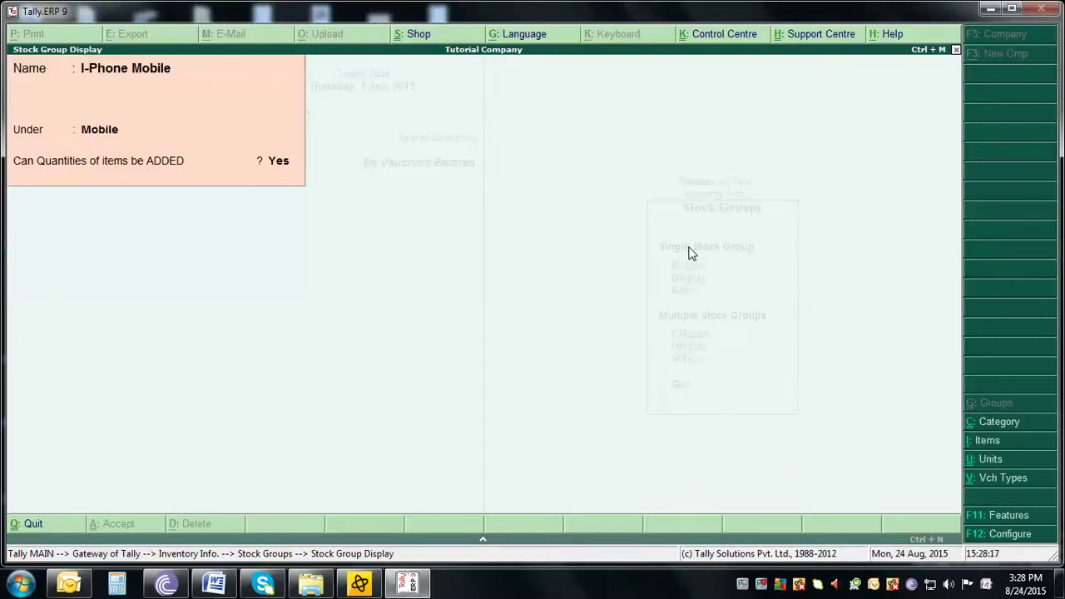
pyautogui.press('Escape')
pyautogui.press('Down')
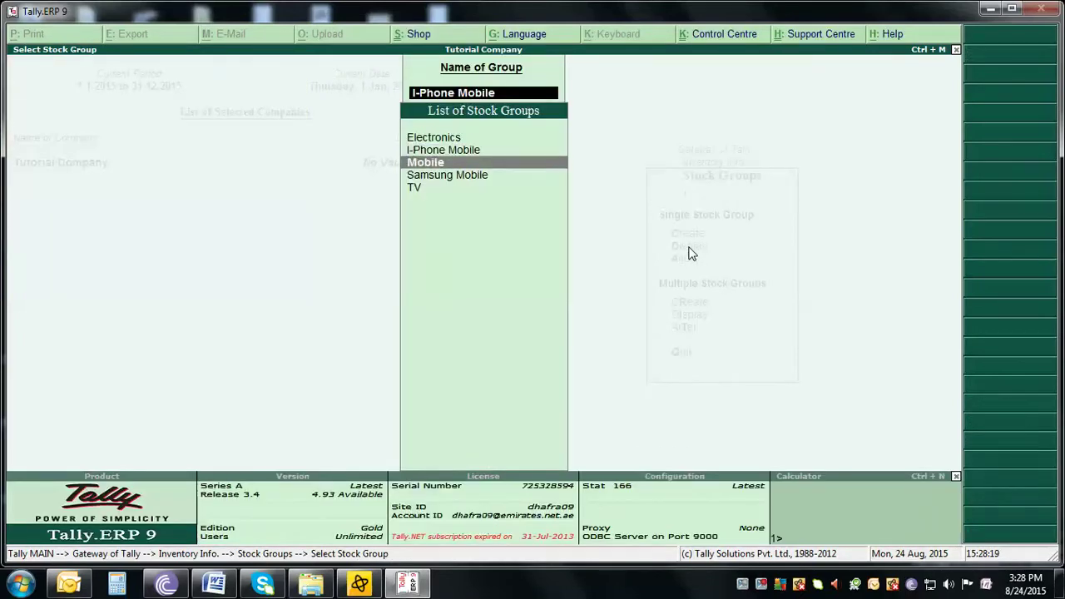
pyautogui.press('Down')
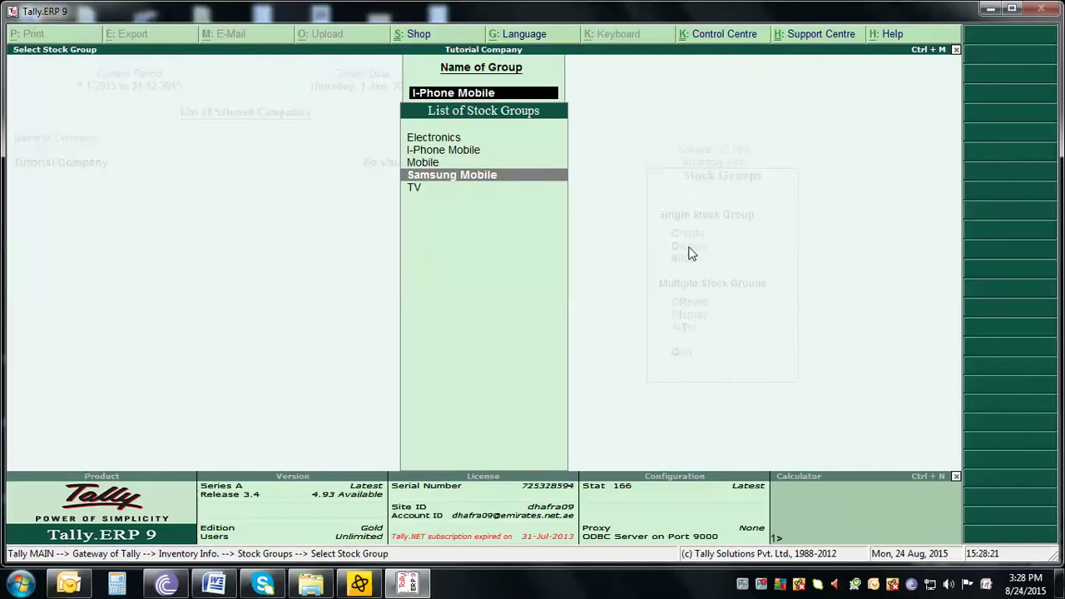
pyautogui.press('Return')
pyautogui.press('Escape')
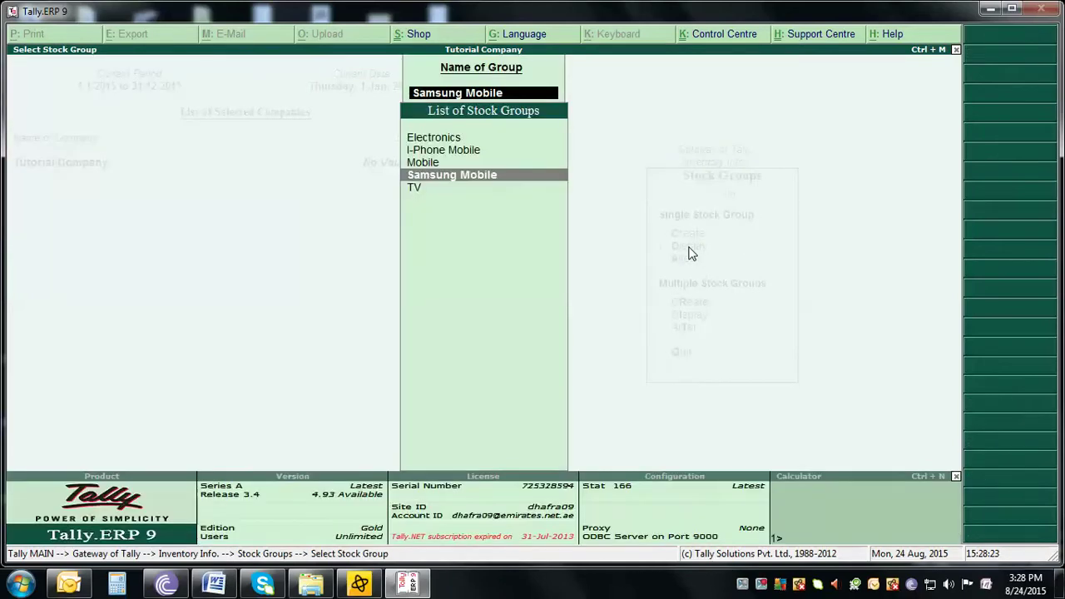
pyautogui.press('Up')
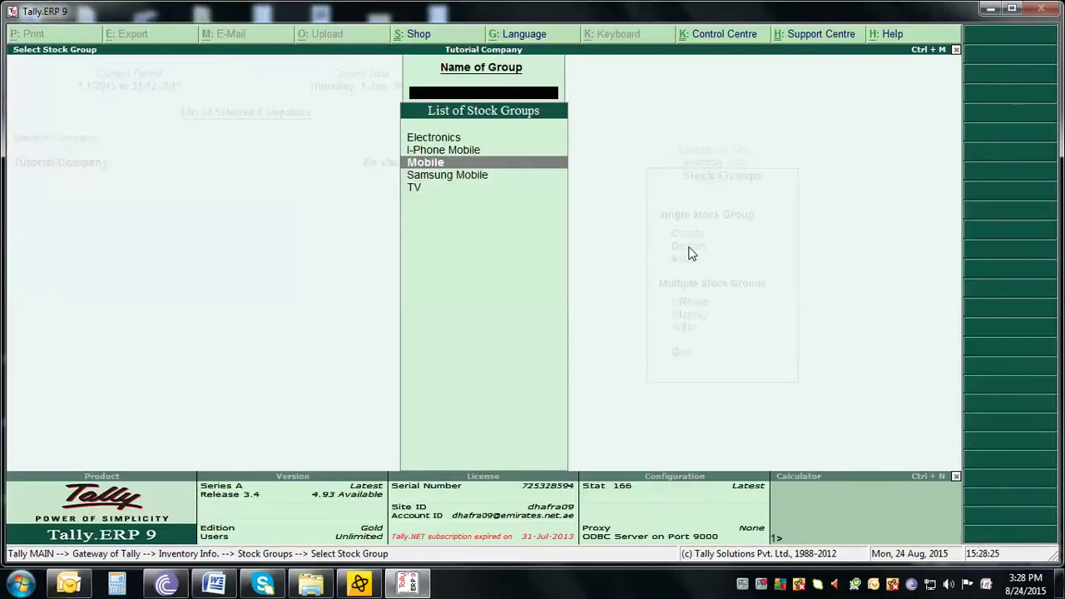
pyautogui.press('Escape')
# Create a stock group named Samsung TV under the TV group, accepting Yes for adding item quantities.
pyautogui.press('Up')
pyautogui.press('Return')
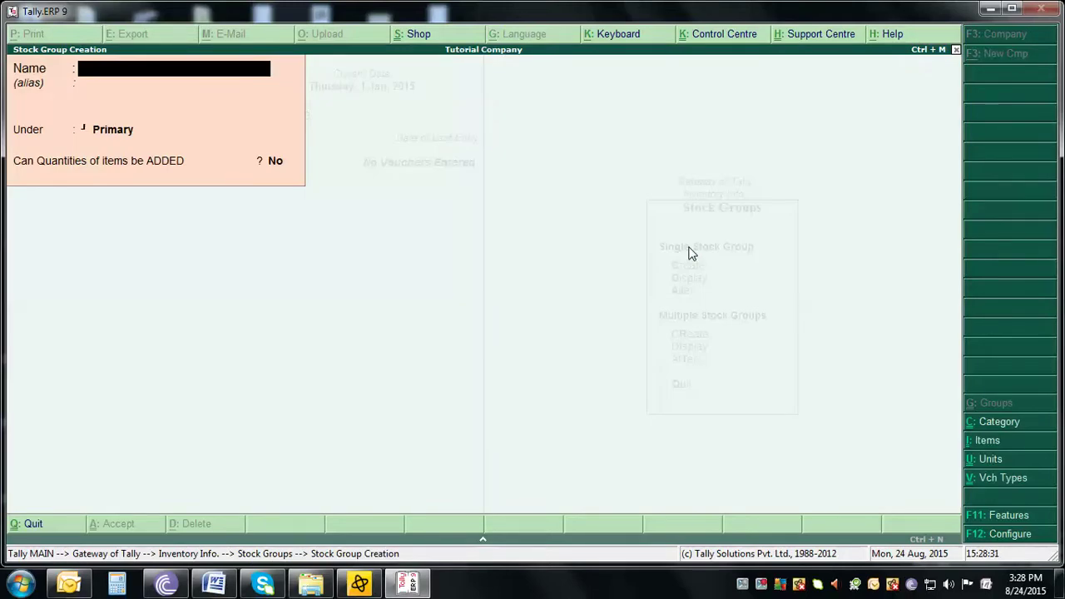
pyautogui.write('Samsu')
pyautogui.press('BackSpace')
pyautogui.write('sung TG')
pyautogui.press('BackSpace')
pyautogui.write('v')
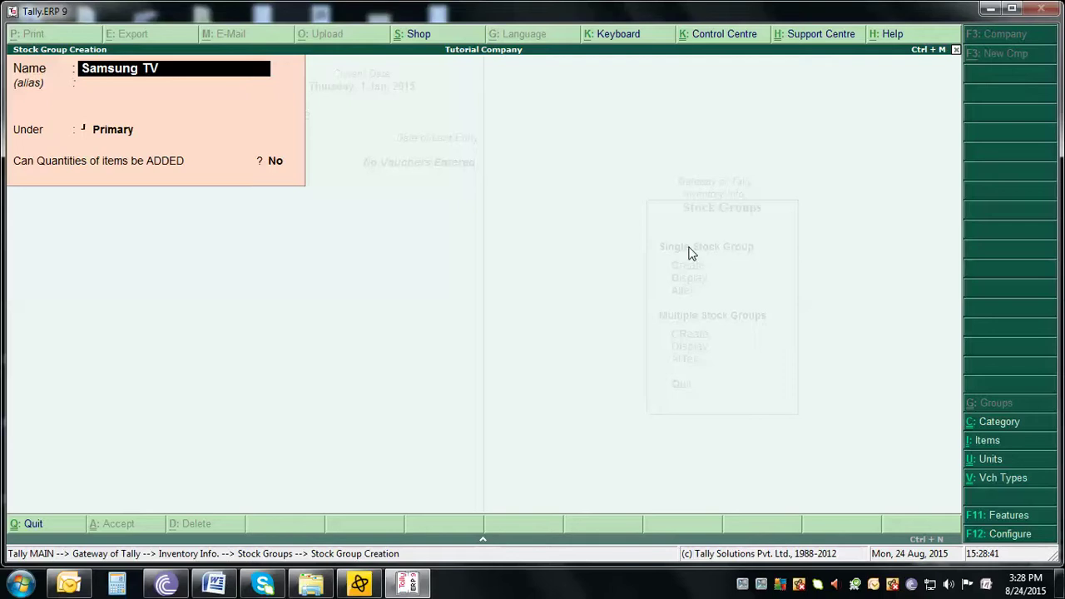
pyautogui.press('Return')
pyautogui.press('Return')
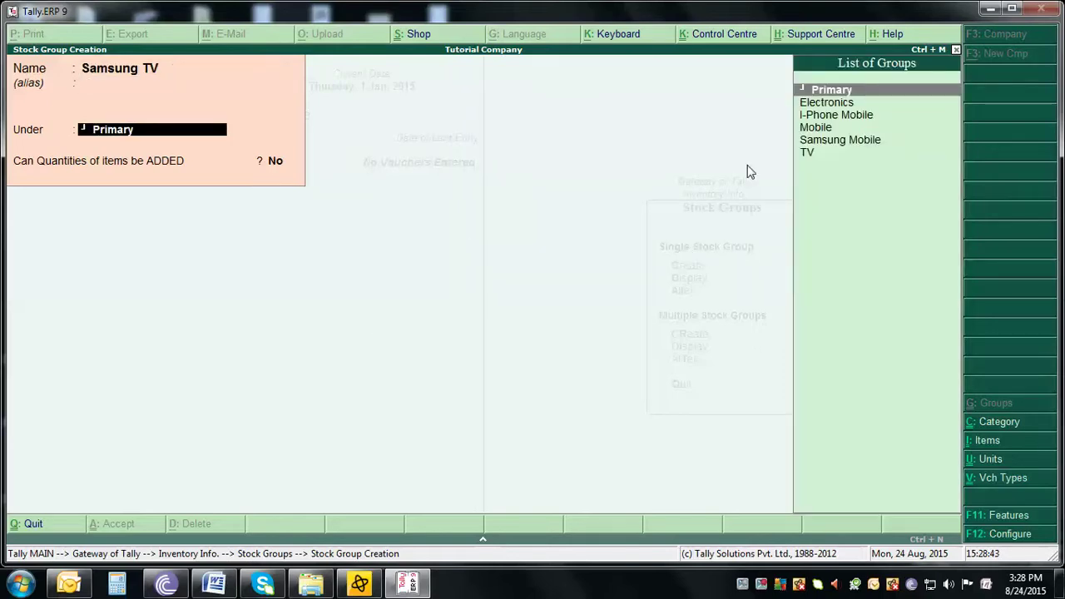
pyautogui.click(832, 142)
pyautogui.click(812, 156)
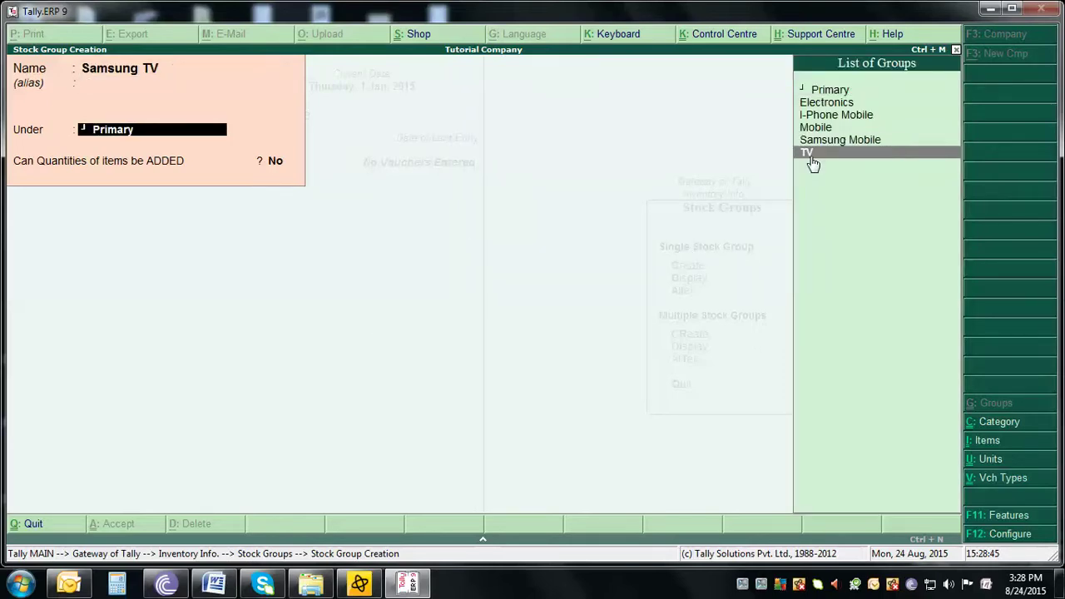
pyautogui.click(812, 154)
pyautogui.press('y')
pyautogui.press('Return')
pyautogui.write('y')
# Create a stock group named LG TV under the TV group, accepting Yes for adding item quantities.
pyautogui.write('LG')
pyautogui.write(' TVGB')
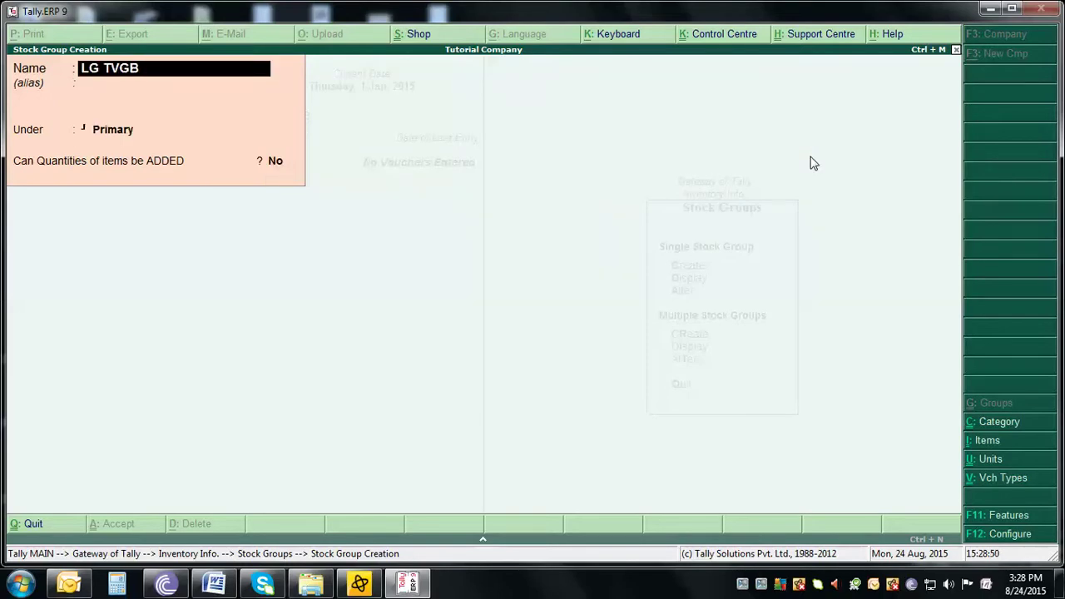
pyautogui.press('BackSpace')
pyautogui.press('BackSpace')
pyautogui.press('Return')
pyautogui.press('Return')
pyautogui.press('Down')
pyautogui.press('Down')
pyautogui.press('Down')
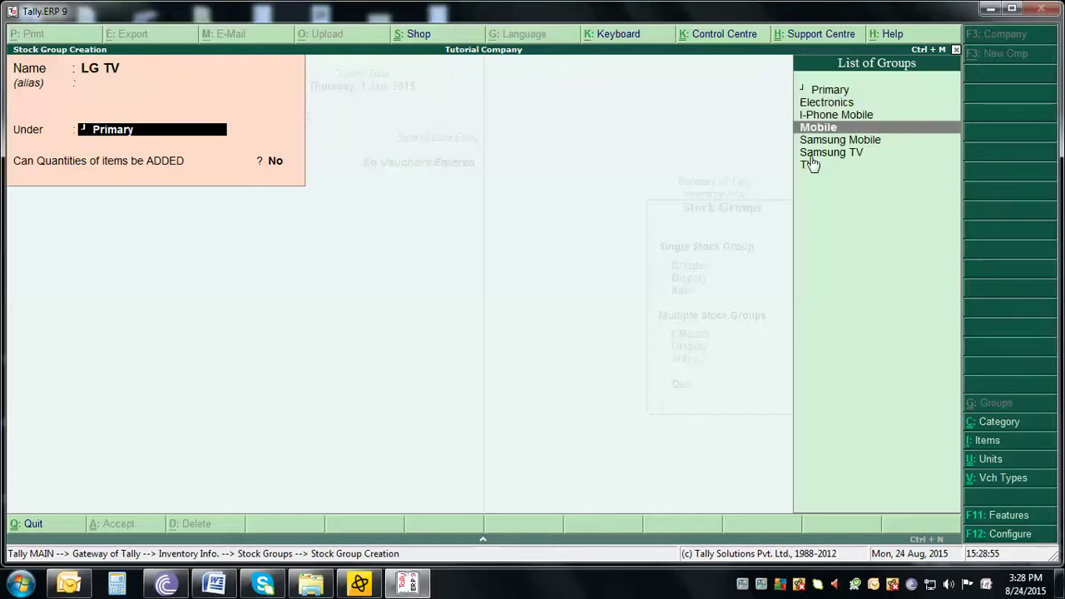
pyautogui.press('Down')
pyautogui.press('Down')
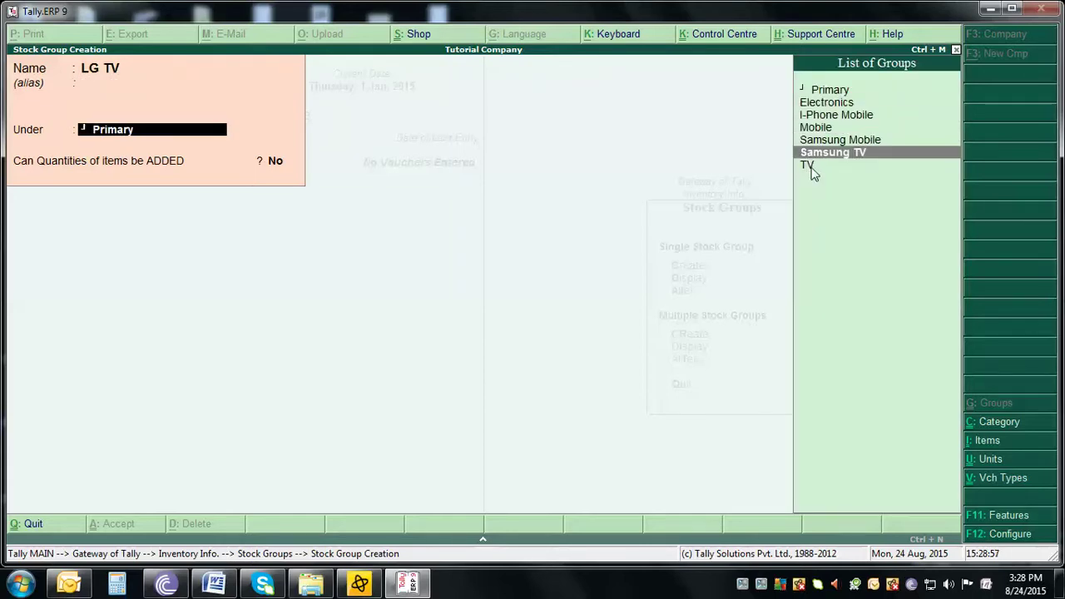
pyautogui.press('Down')
pyautogui.press('Return')
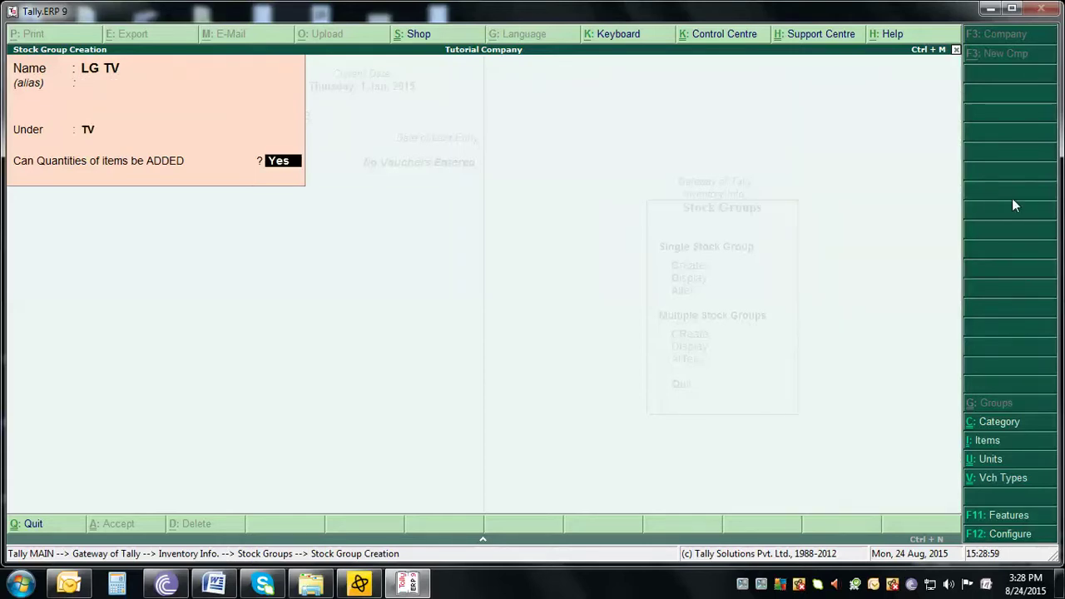
pyautogui.press('Return')
pyautogui.press('Return')
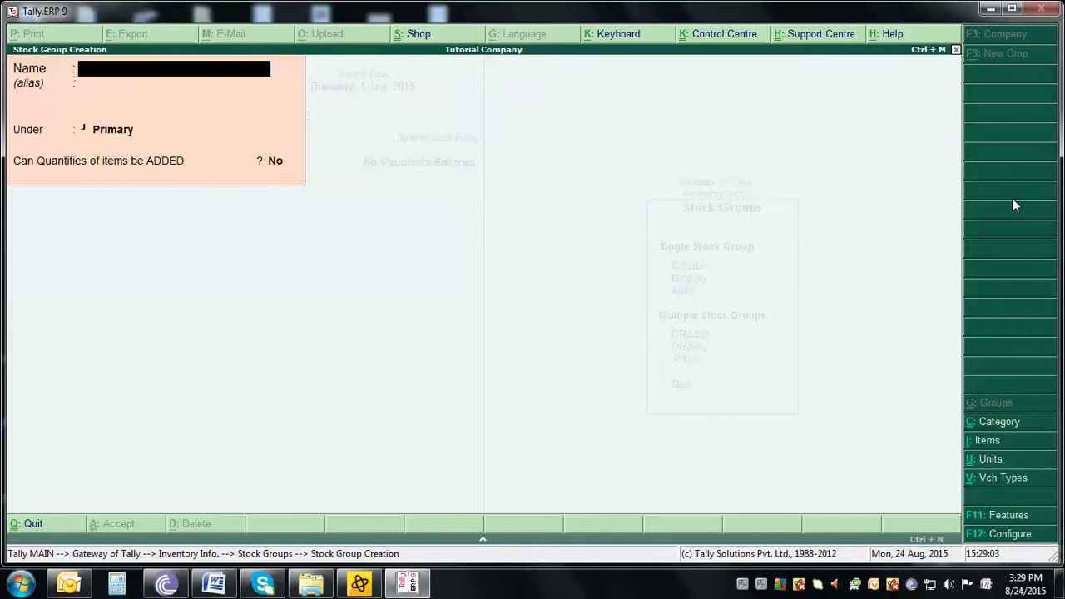
# Leave stock group creation and look through the full list of stock groups available for display.
pyautogui.press('Escape')
pyautogui.press('Return')
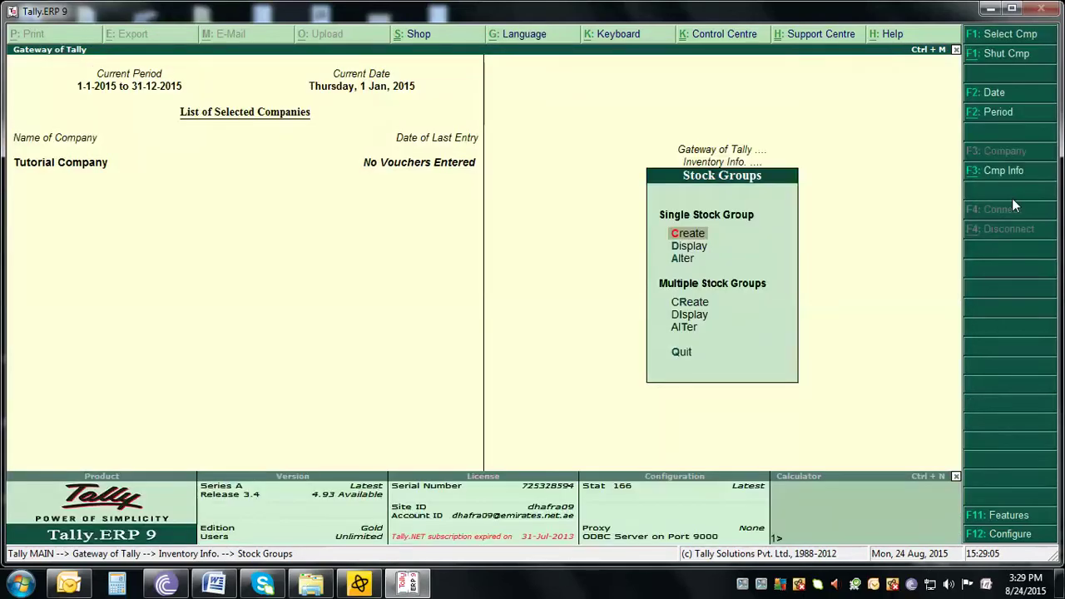
pyautogui.press('Down')
pyautogui.press('Return')
pyautogui.press('Escape')
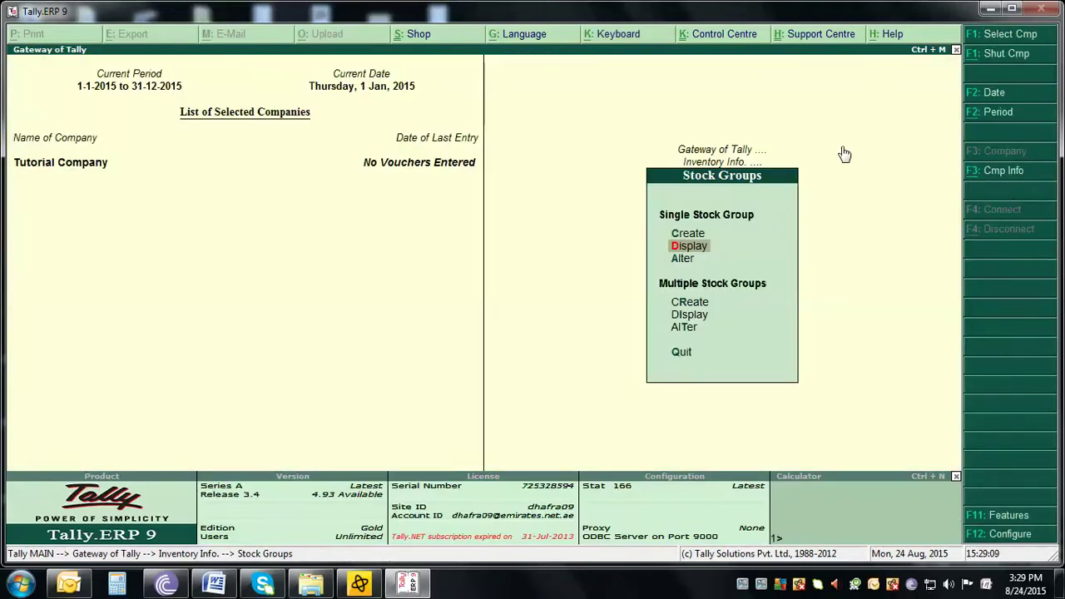
pyautogui.press('Return')
pyautogui.press('Down')
pyautogui.press('Down')
pyautogui.press('Down')
pyautogui.press('Down')
pyautogui.press('Down')
pyautogui.press('Down')
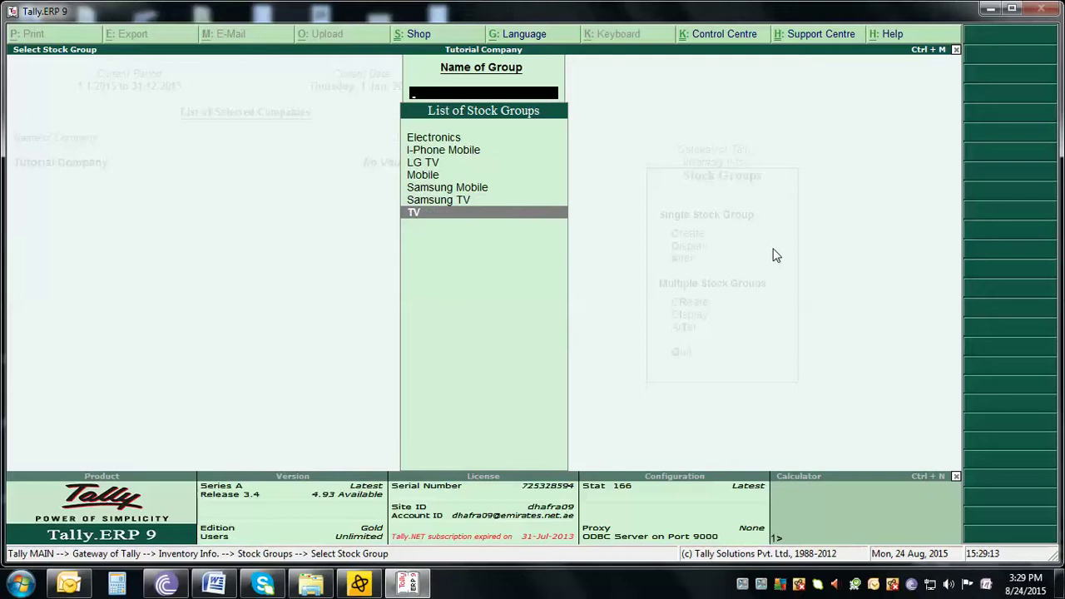
pyautogui.press('Up')
pyautogui.press('Up')
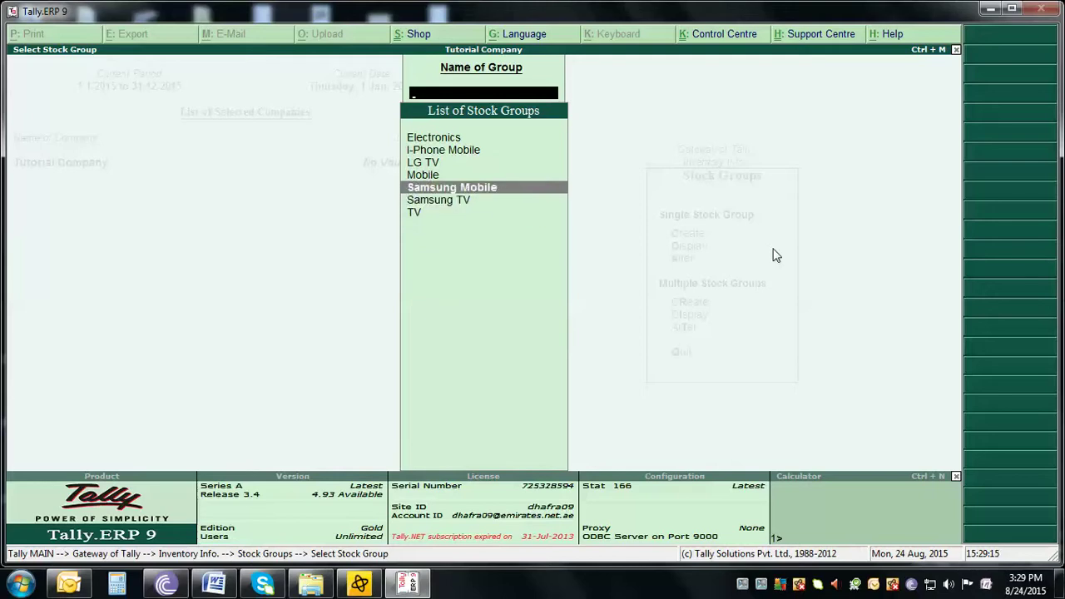
pyautogui.press('Up')
pyautogui.press('Up')
pyautogui.press('Up')
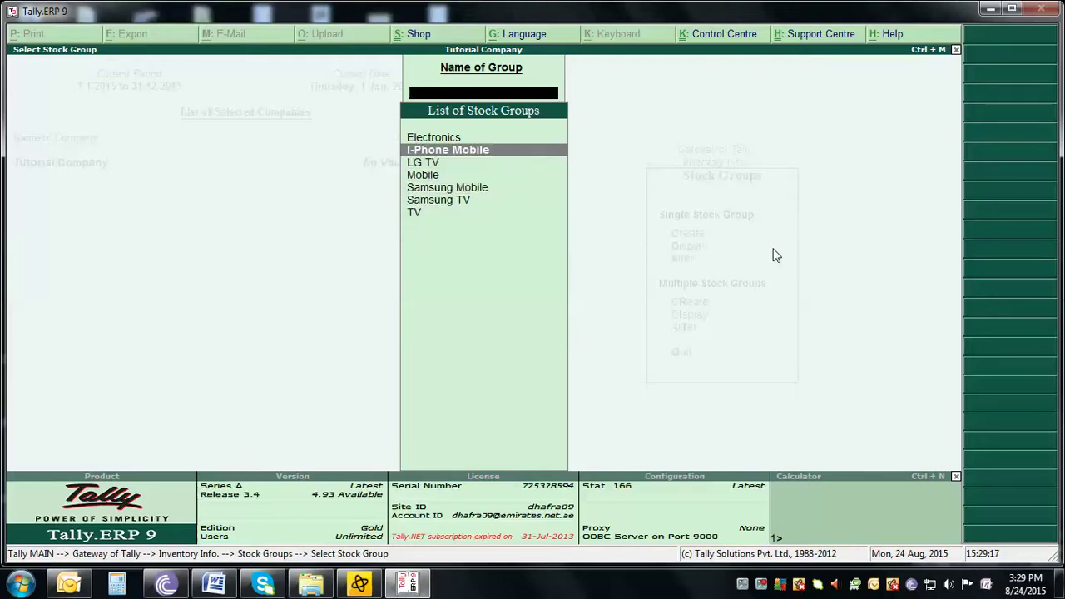
# Display the details of the Samsung TV group to check its parent group, and return to the stock group options.
pyautogui.press('Down')
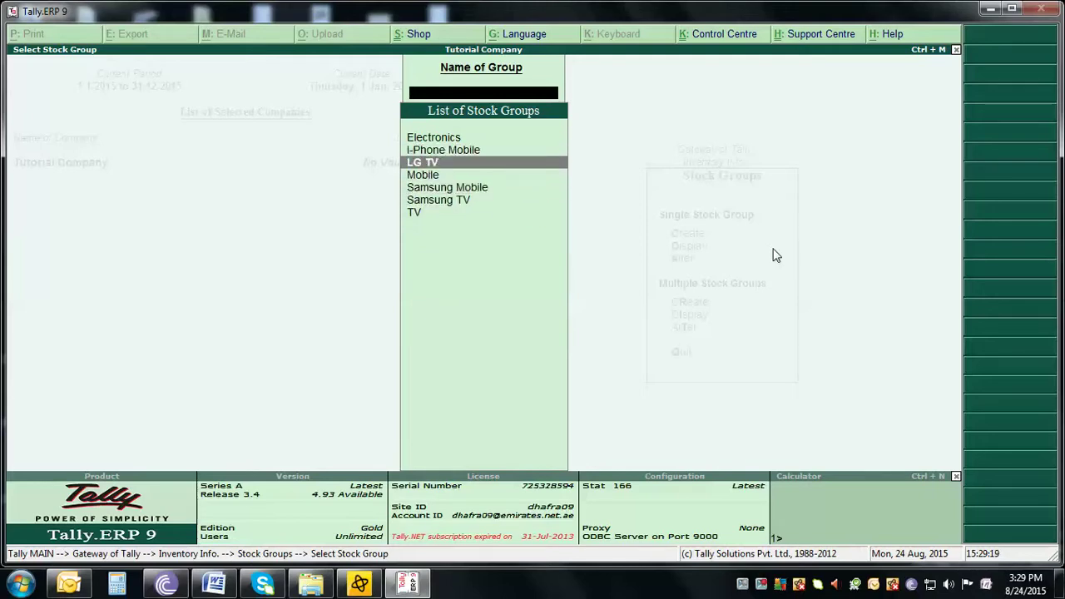
pyautogui.press('Down')
pyautogui.press('Down')
pyautogui.press('Down')
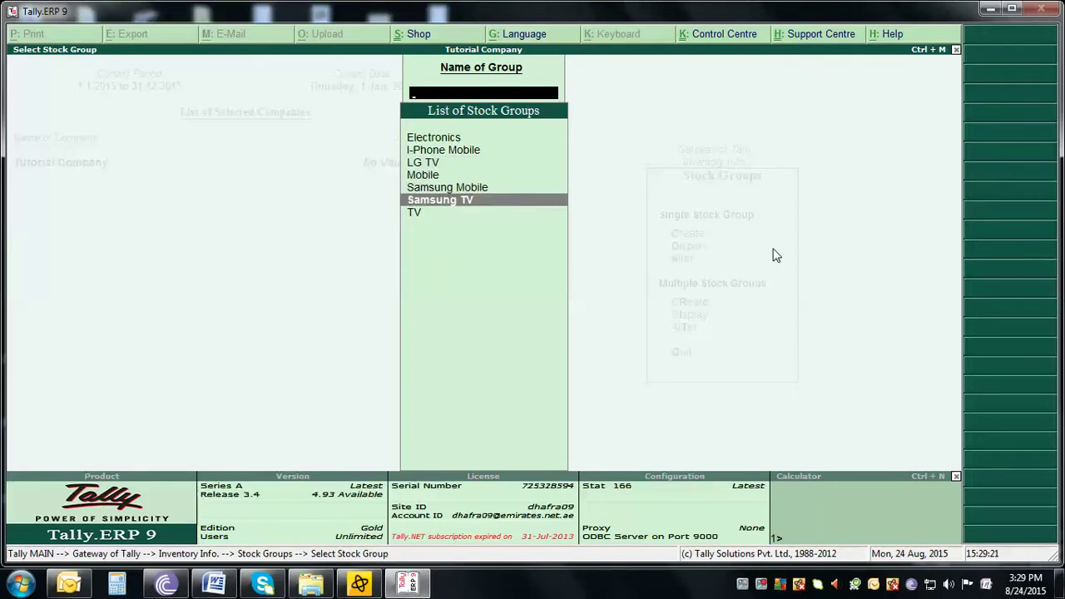
pyautogui.press('Return')
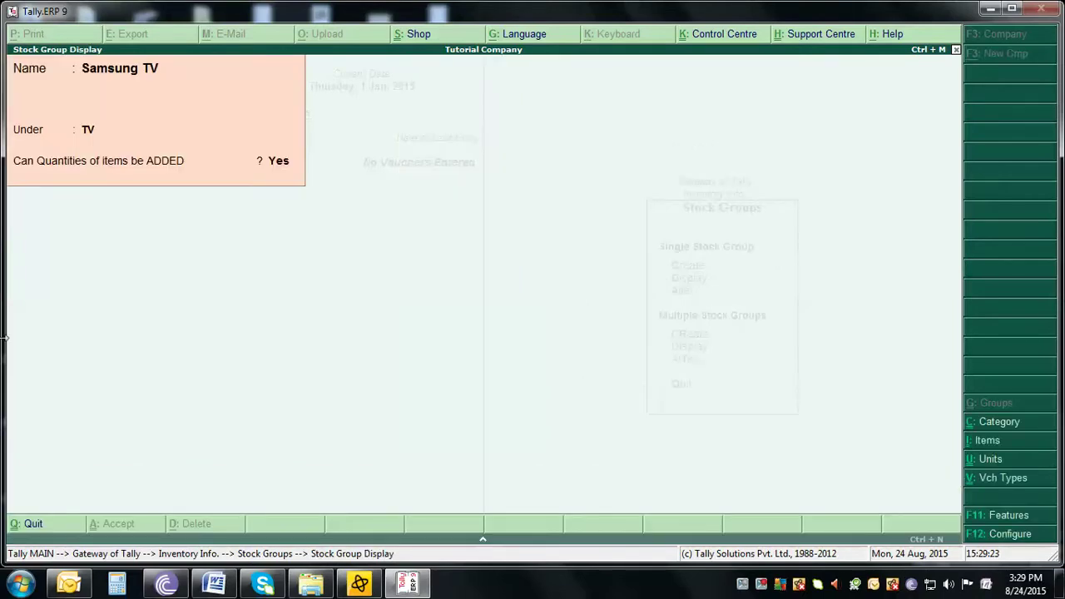
pyautogui.press('Escape')
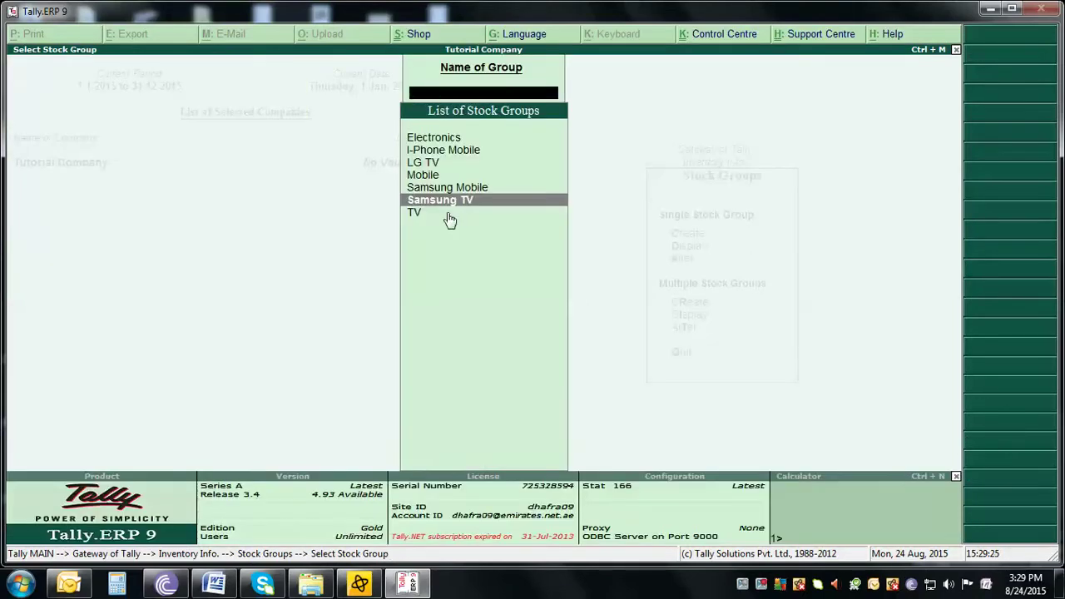
pyautogui.press('Escape')
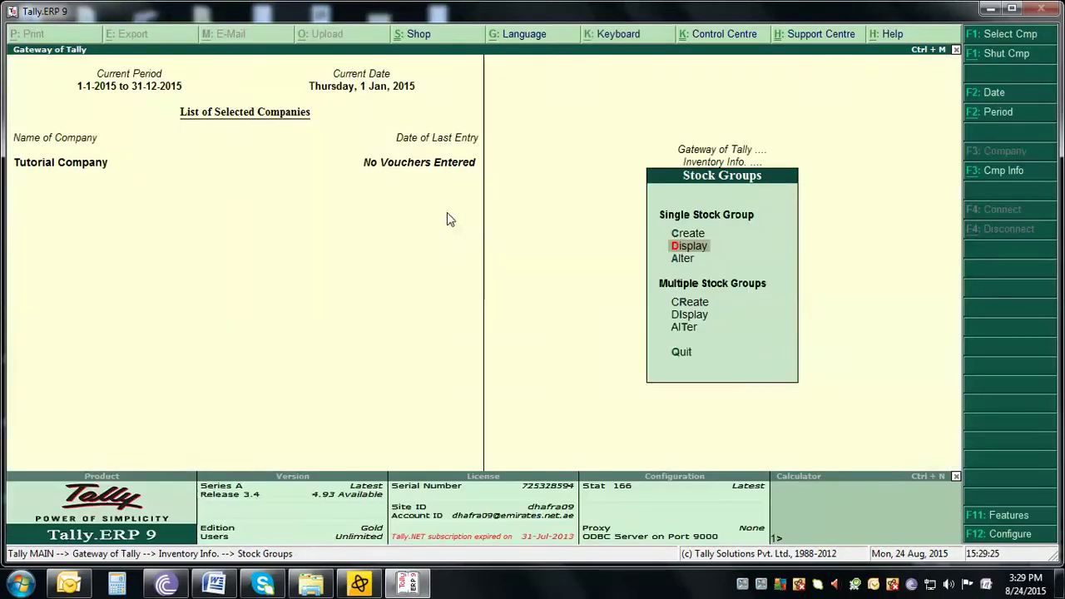
# Alter the I-Phone Mobile stock group by retyping the end of its name as Mobile, accept it, and return to the inventory options.
pyautogui.click(691, 265)
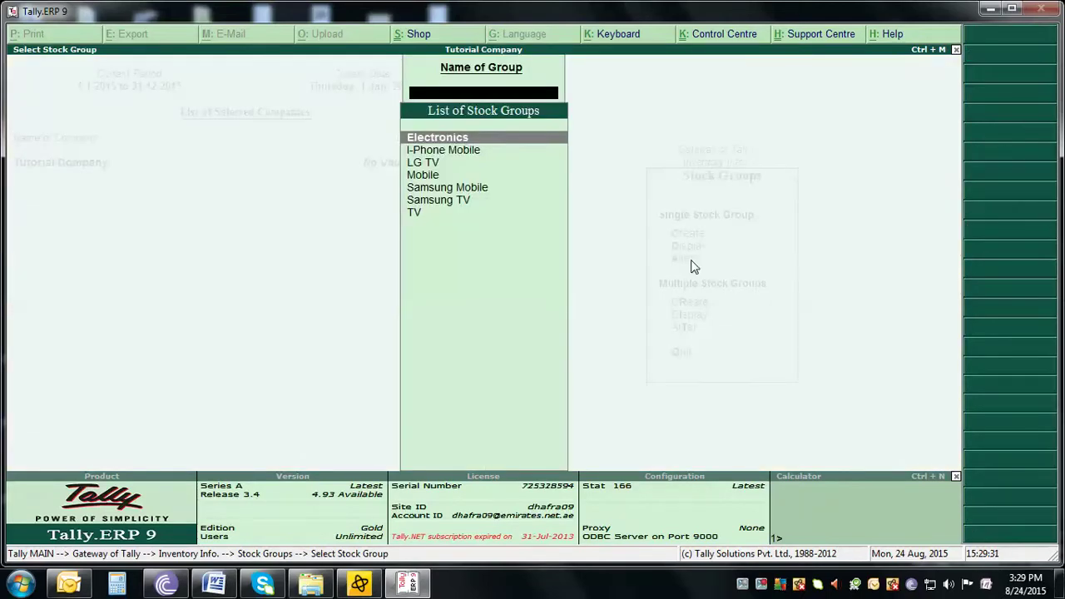
pyautogui.press('Down')
pyautogui.press('Down')
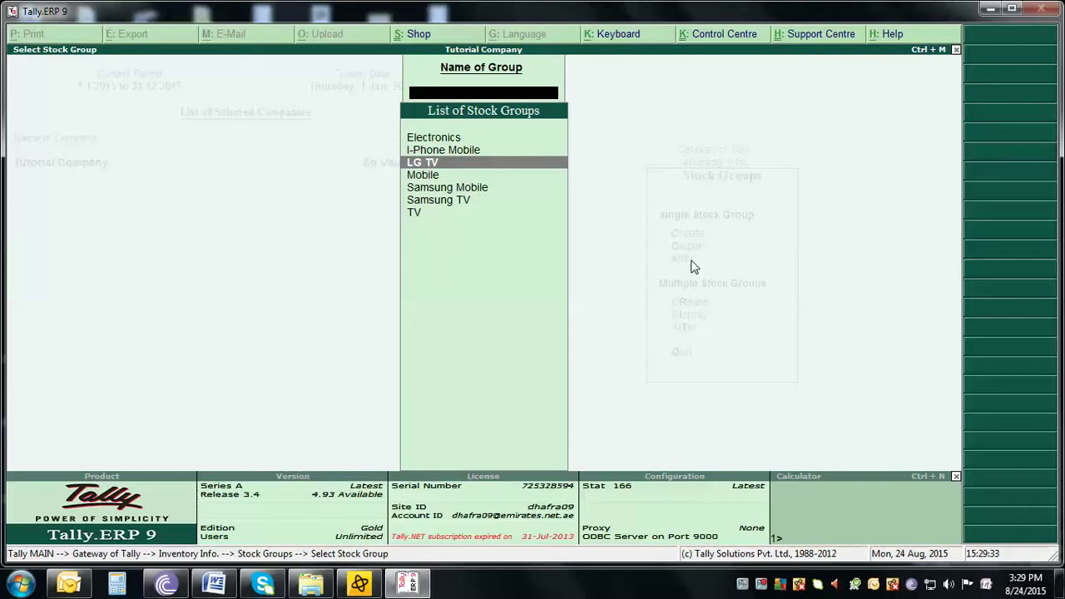
pyautogui.press('Up')
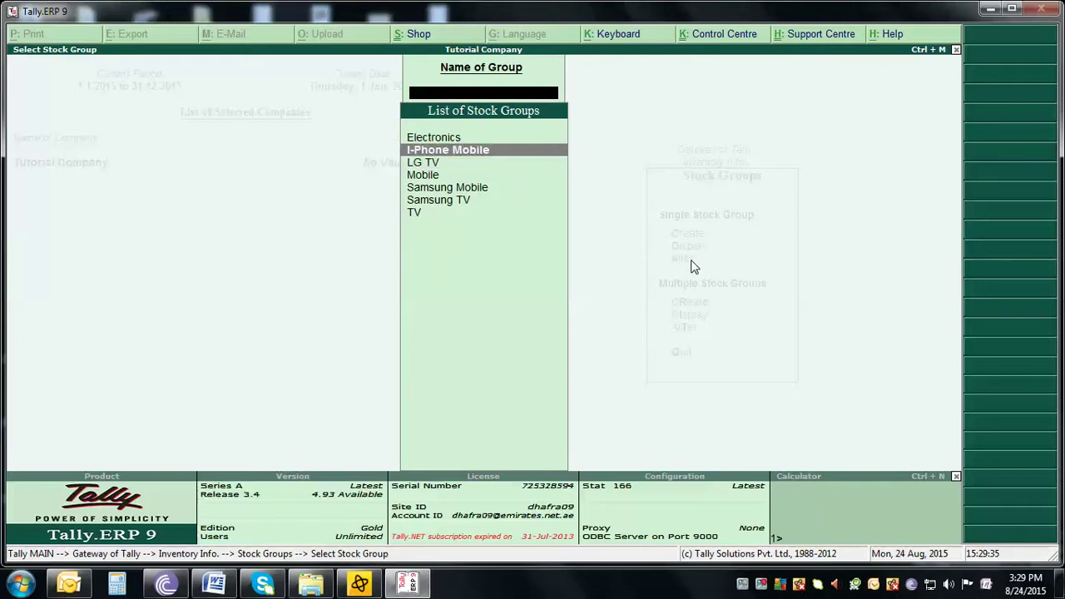
pyautogui.press('Return')
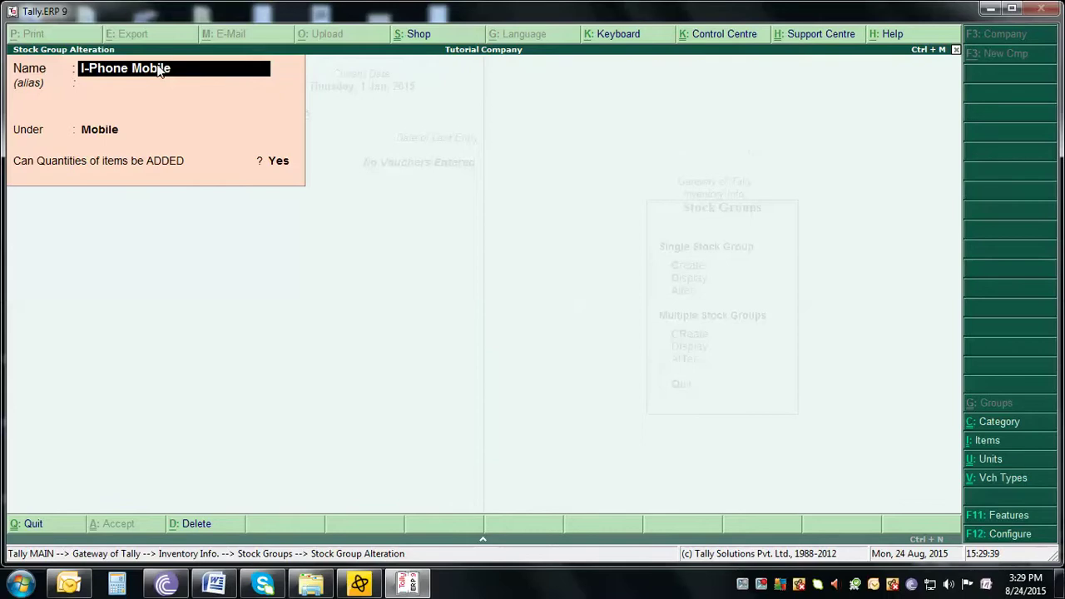
pyautogui.press('BackSpace')
pyautogui.press('BackSpace')
pyautogui.press('BackSpace')
pyautogui.press('BackSpace')
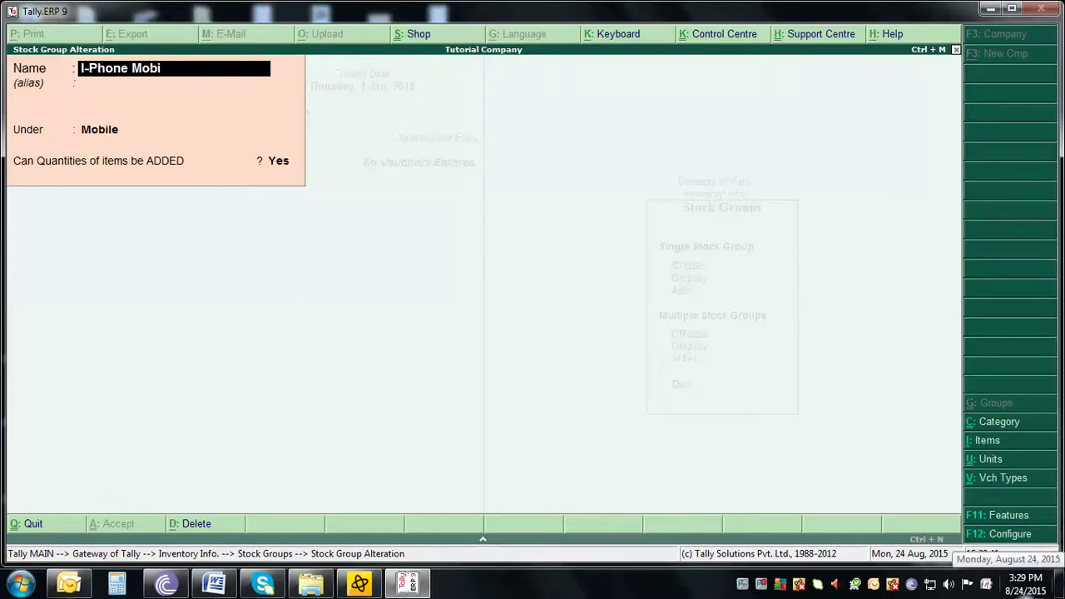
pyautogui.write('bile')
pyautogui.press('Return')
pyautogui.press('Return')
pyautogui.press('Return')
pyautogui.press('Return')
pyautogui.press('Return')
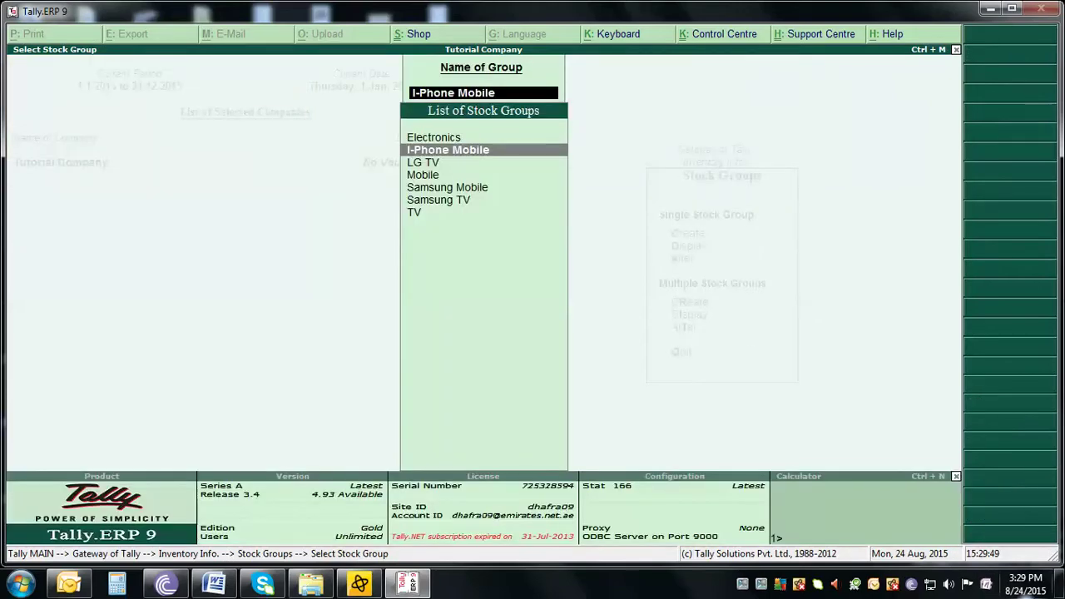
pyautogui.press('Escape')
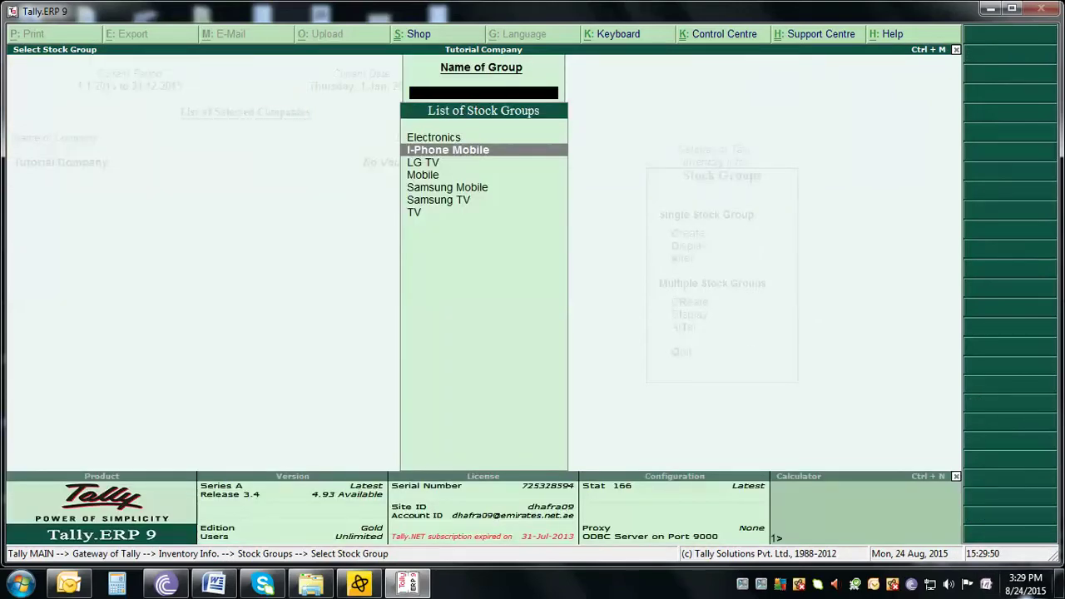
pyautogui.press('Escape')
pyautogui.press('Escape')
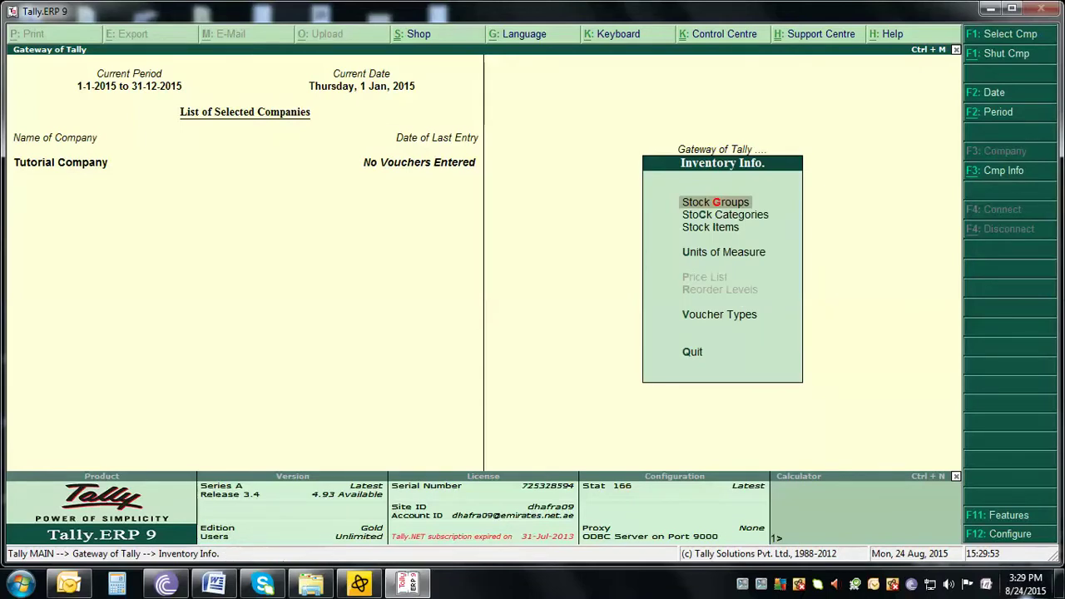
pyautogui.press('Down')
pyautogui.press('Up')
pyautogui.press('Return')
pyautogui.press('Escape')
pyautogui.click(996, 537)
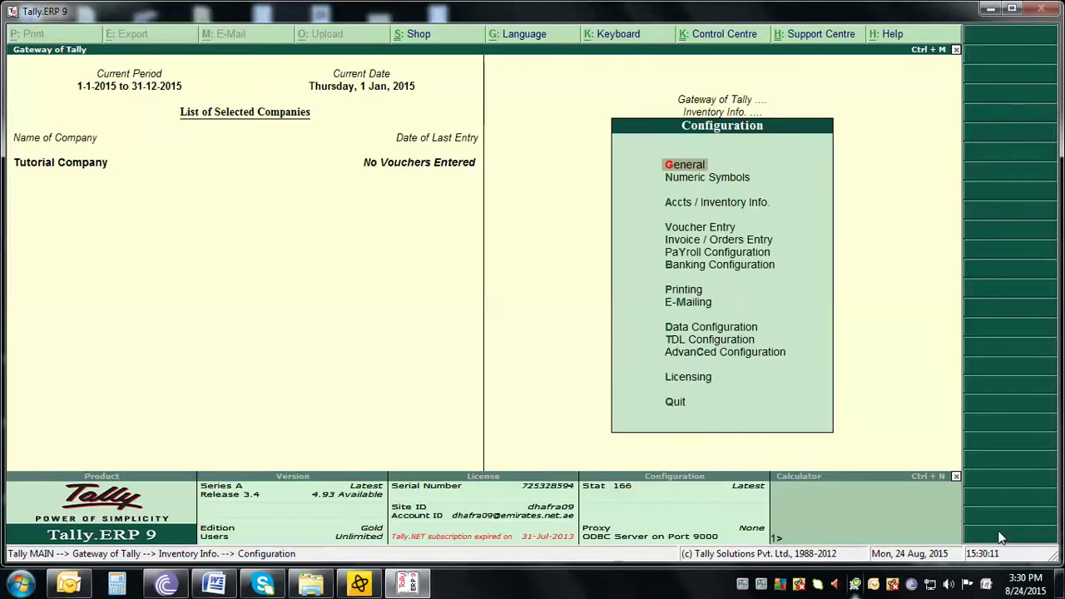
pyautogui.press('Escape')
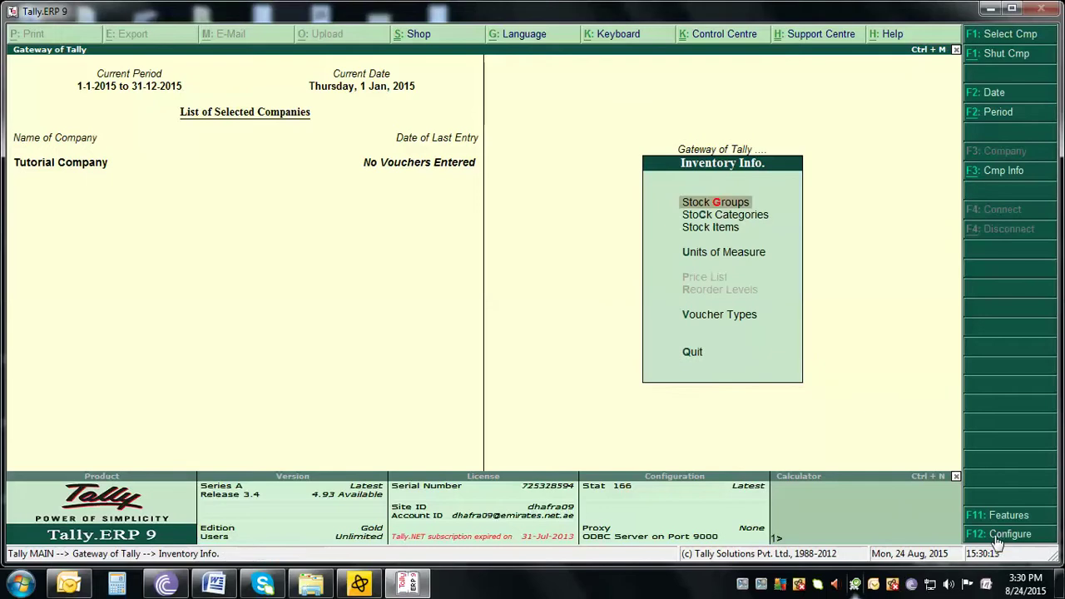
pyautogui.click(996, 536)
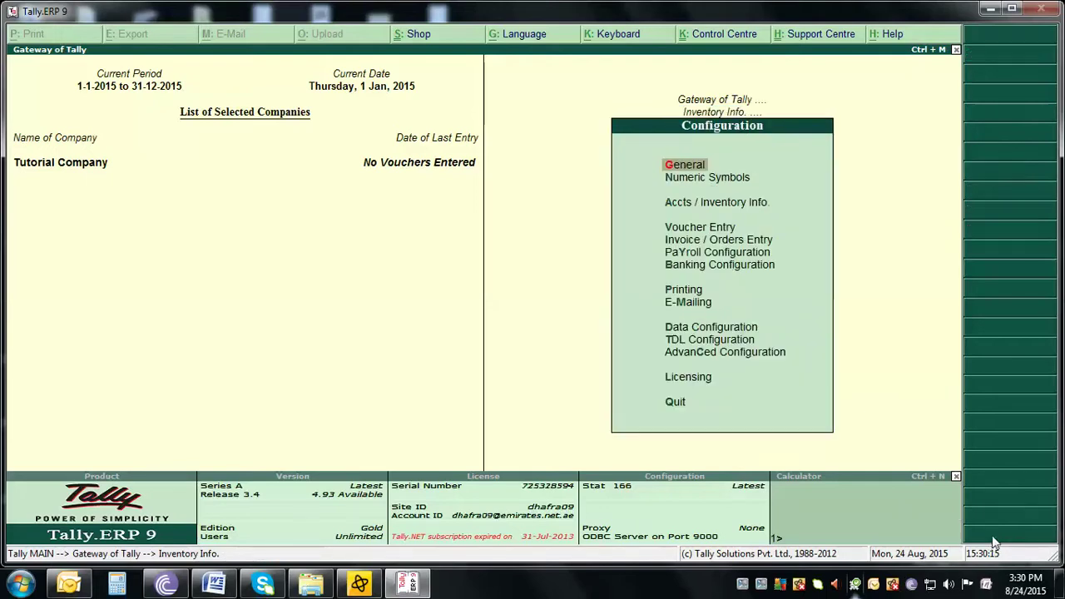
pyautogui.press('Escape')
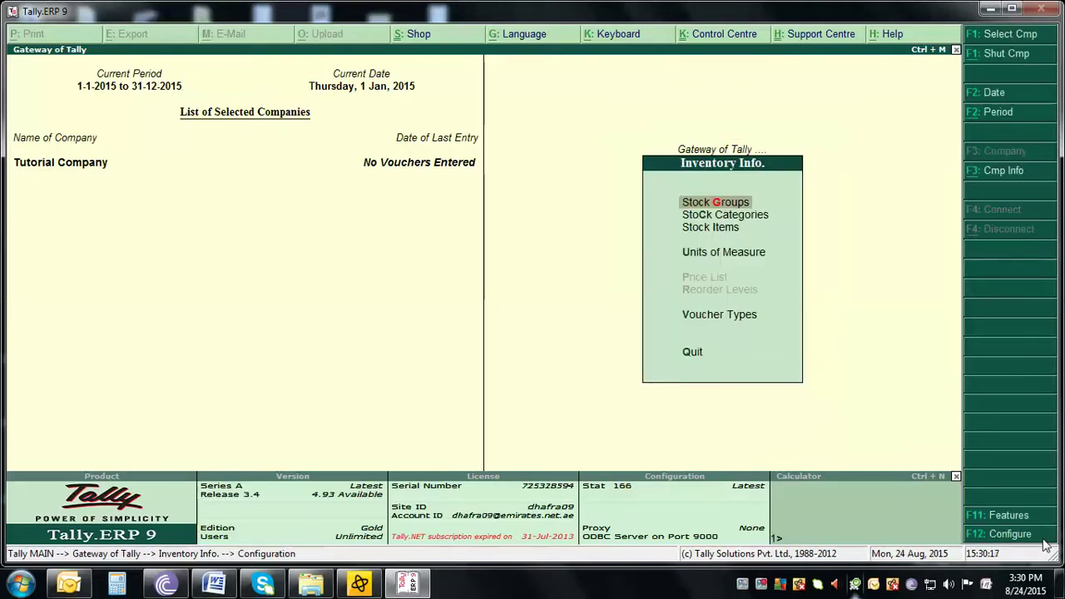
# Set Maintain Stock Categories to Yes in the company's Inventory Features and accept the settings.
pyautogui.click(1005, 515)
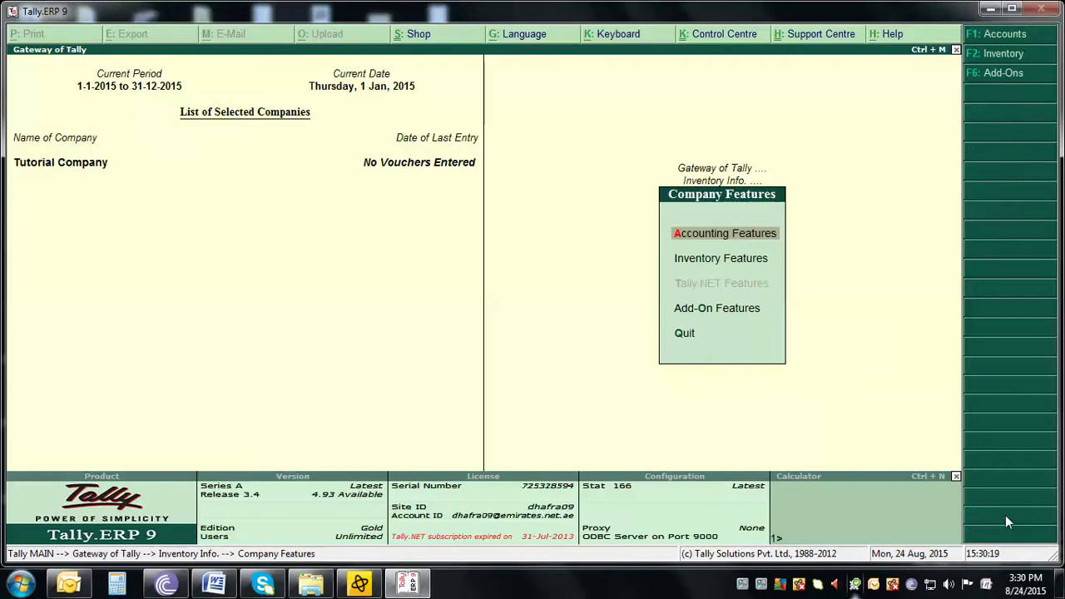
pyautogui.press('Down')
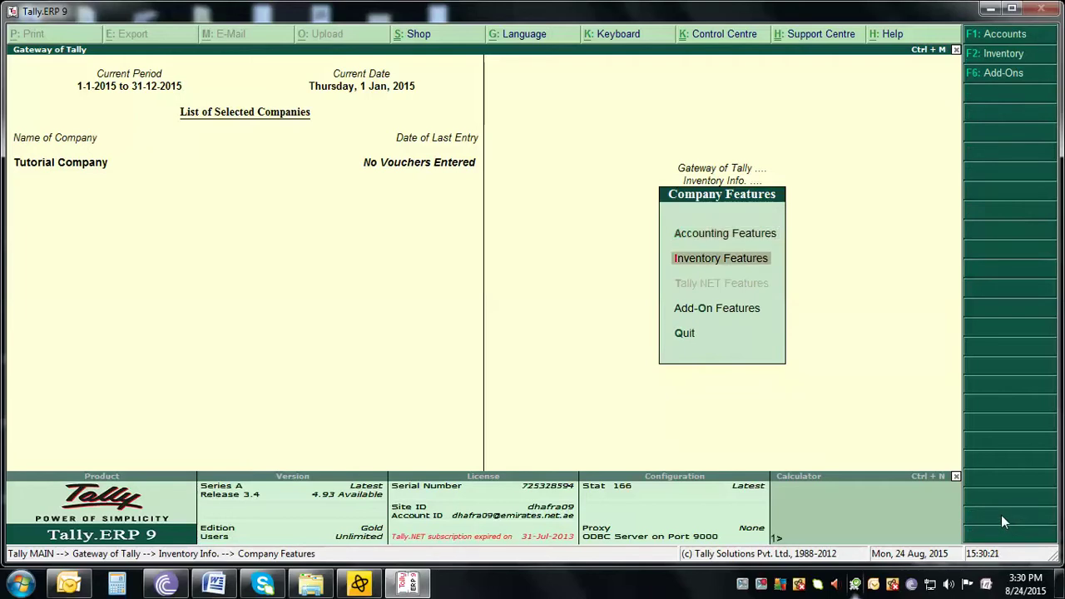
pyautogui.press('Return')
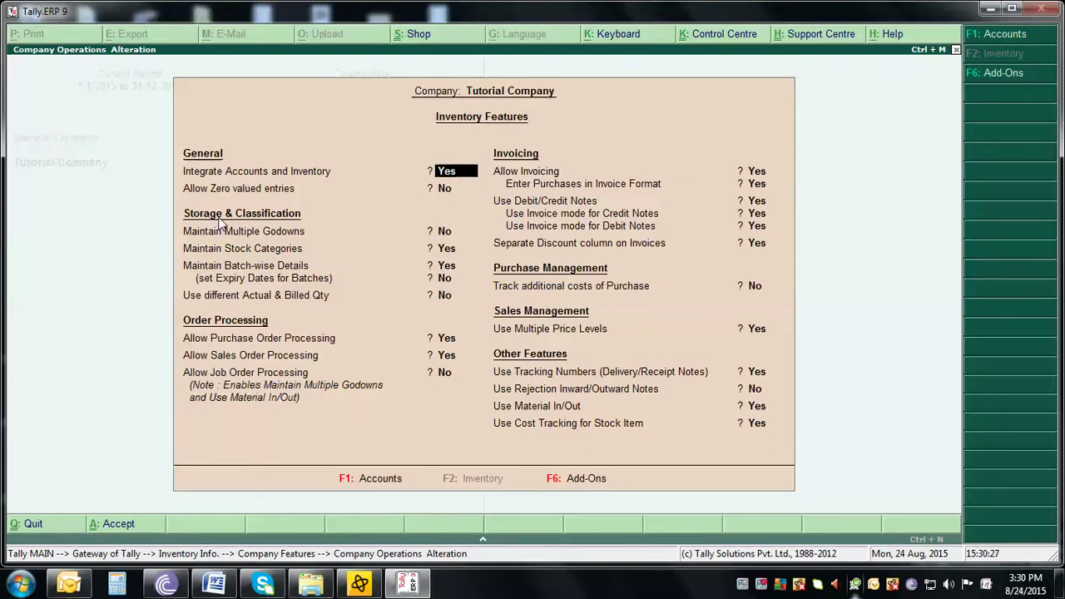
pyautogui.click(200, 251)
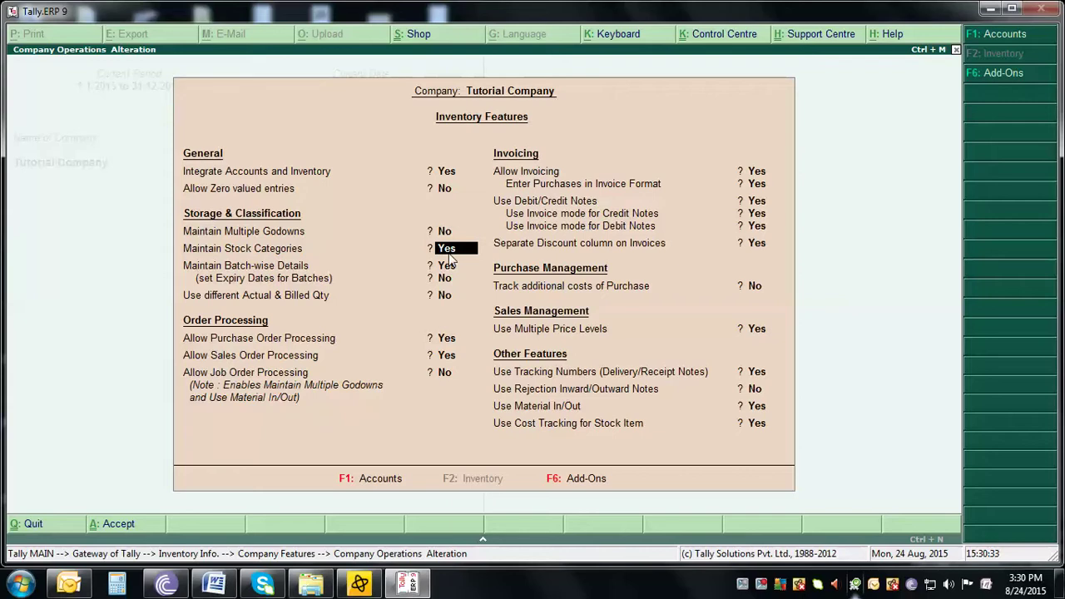
pyautogui.write('y')
pyautogui.press('Return')
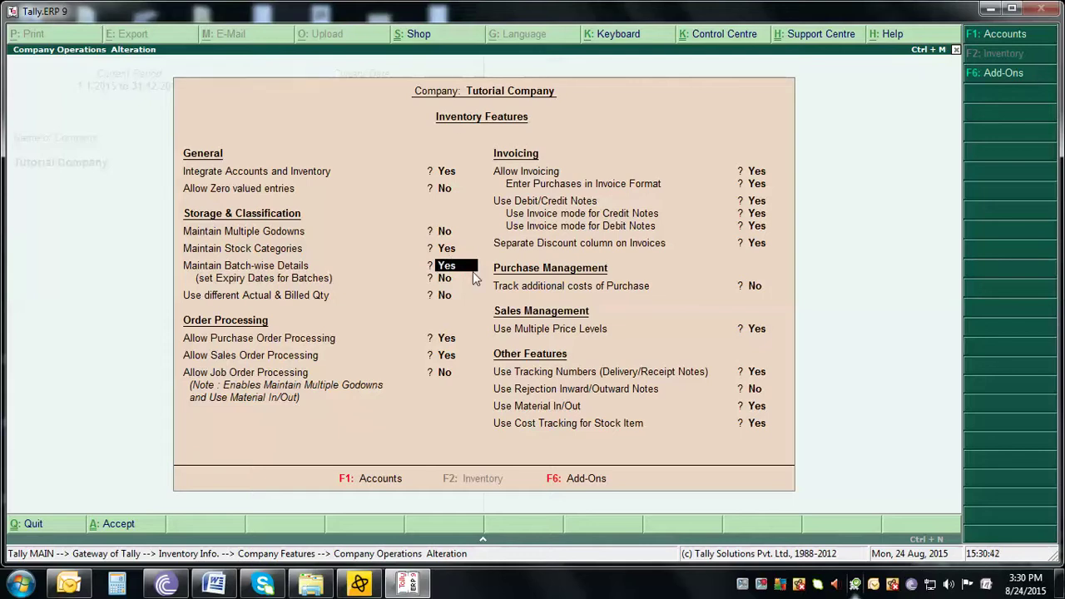
pyautogui.hotkey('ctrl', 'a')
pyautogui.press('Escape')
pyautogui.press('Escape')
# Create a single stock category named 5" Mobile under Primary in the inventory masters.
pyautogui.press('Down')
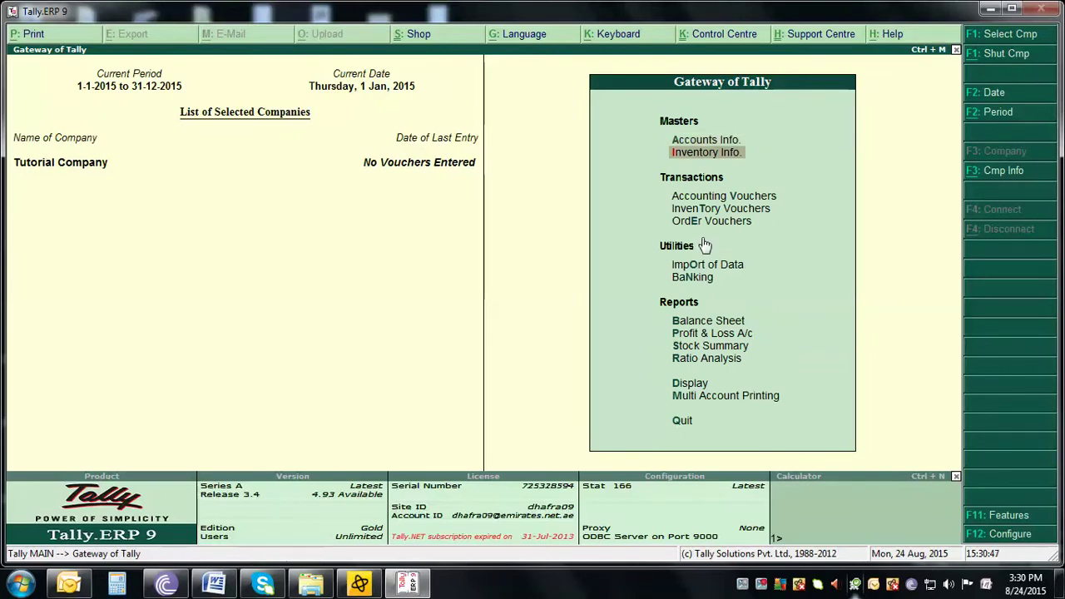
pyautogui.press('Return')
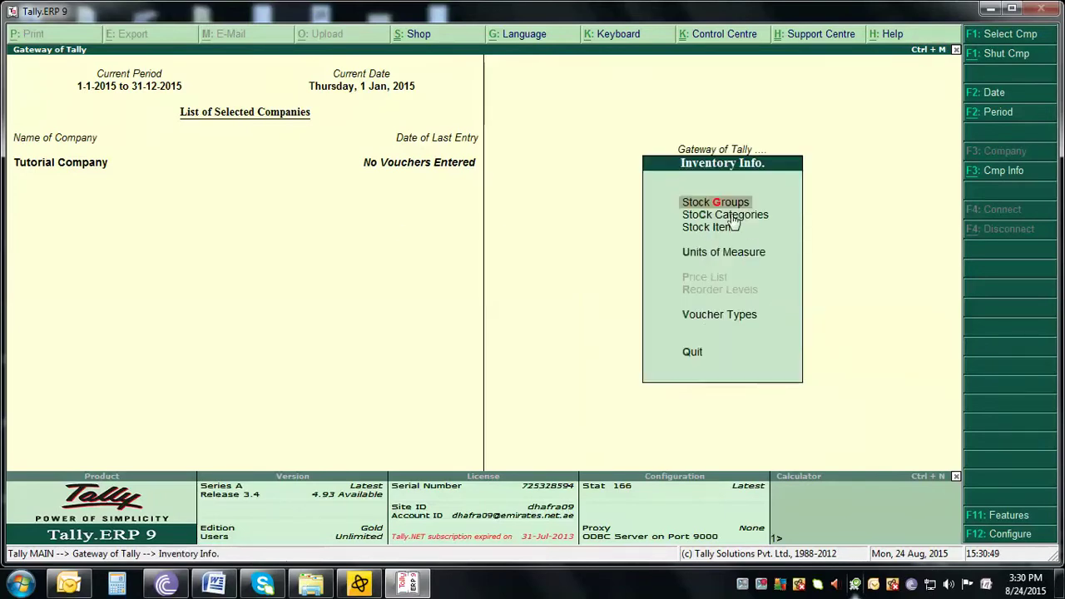
pyautogui.press('Down')
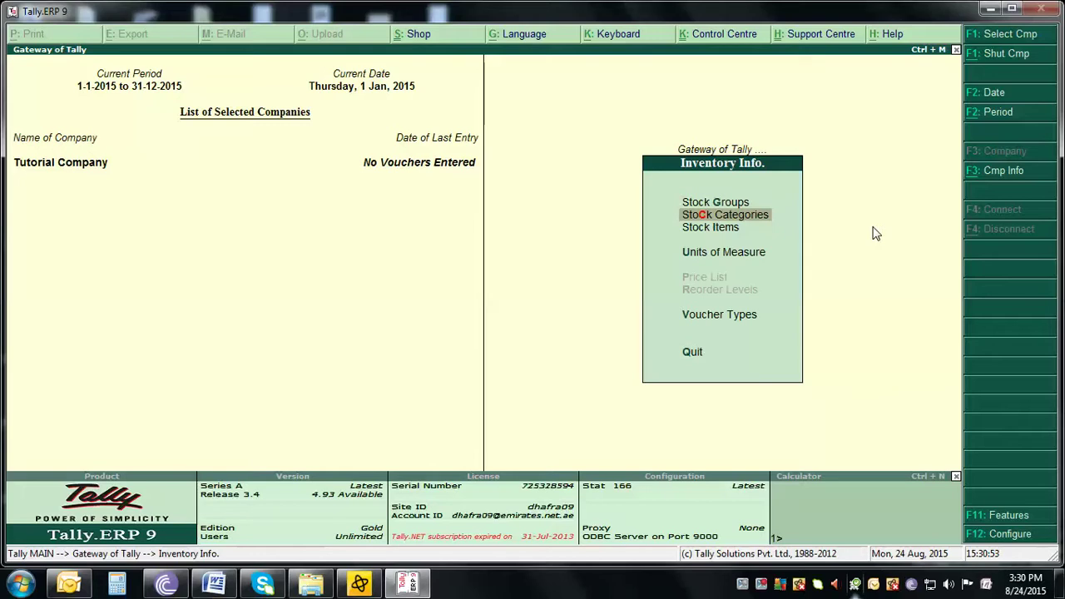
pyautogui.press('Down')
pyautogui.press('Up')
pyautogui.press('Return')
pyautogui.press('Escape')
pyautogui.press('Return')
pyautogui.press('Return')
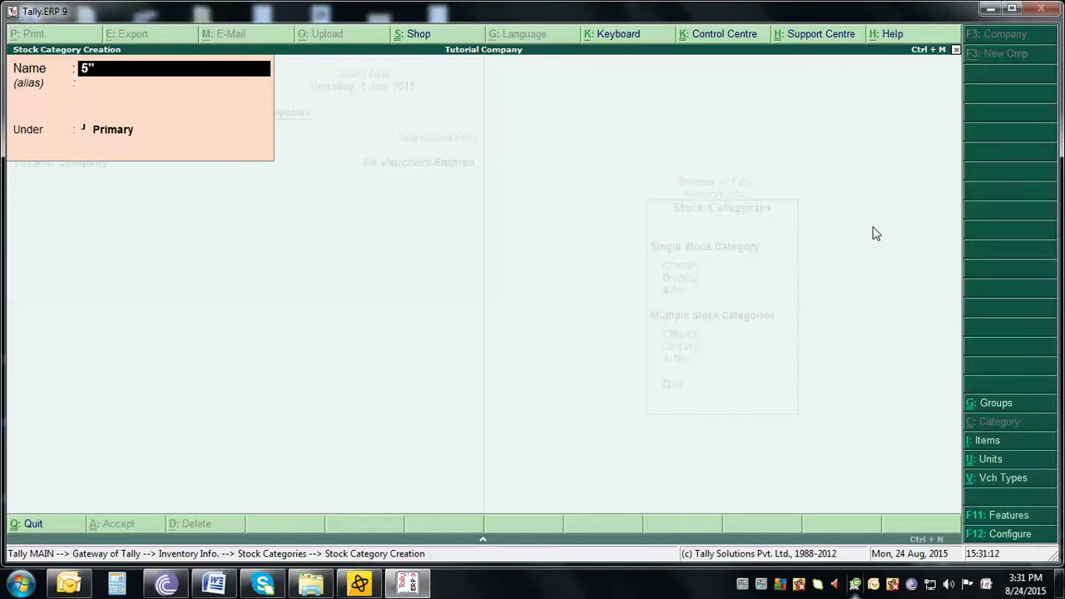
pyautogui.press('BackSpace')
pyautogui.write('Mob')
pyautogui.press('Return')
pyautogui.press('Return')
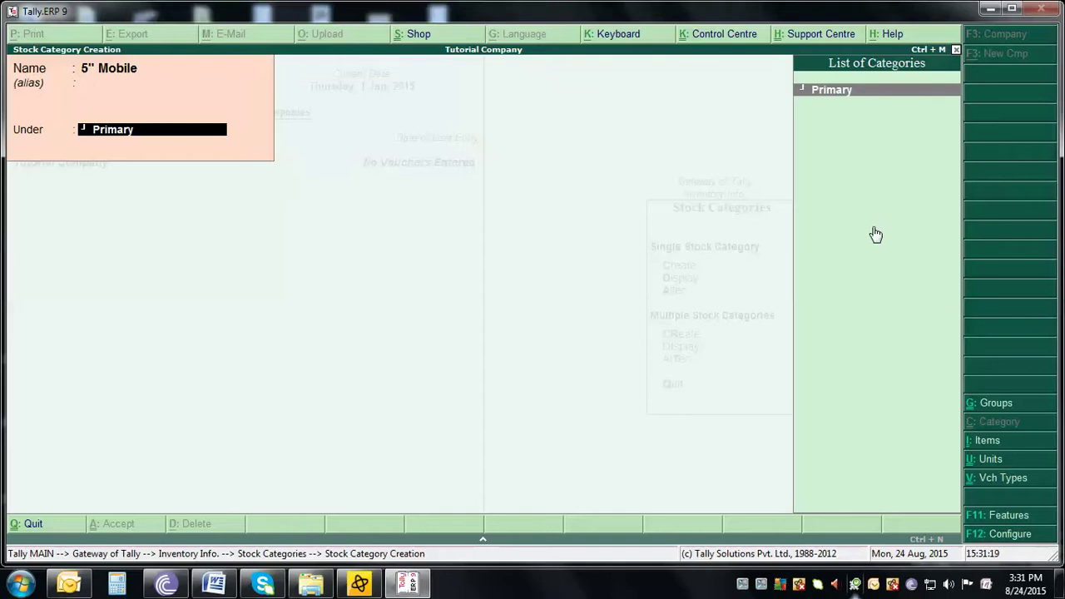
pyautogui.press('Return')
pyautogui.press('Return')
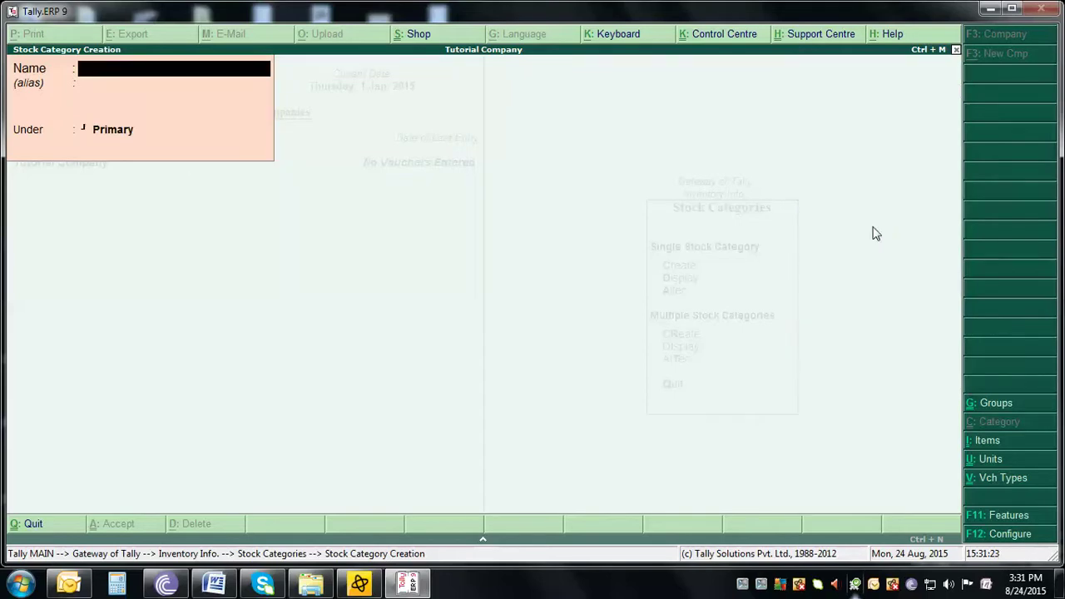
# Create a stock category named 4.5" Mobile under Primary.
pyautogui.write('4.5" Mobile')
pyautogui.press('Return')
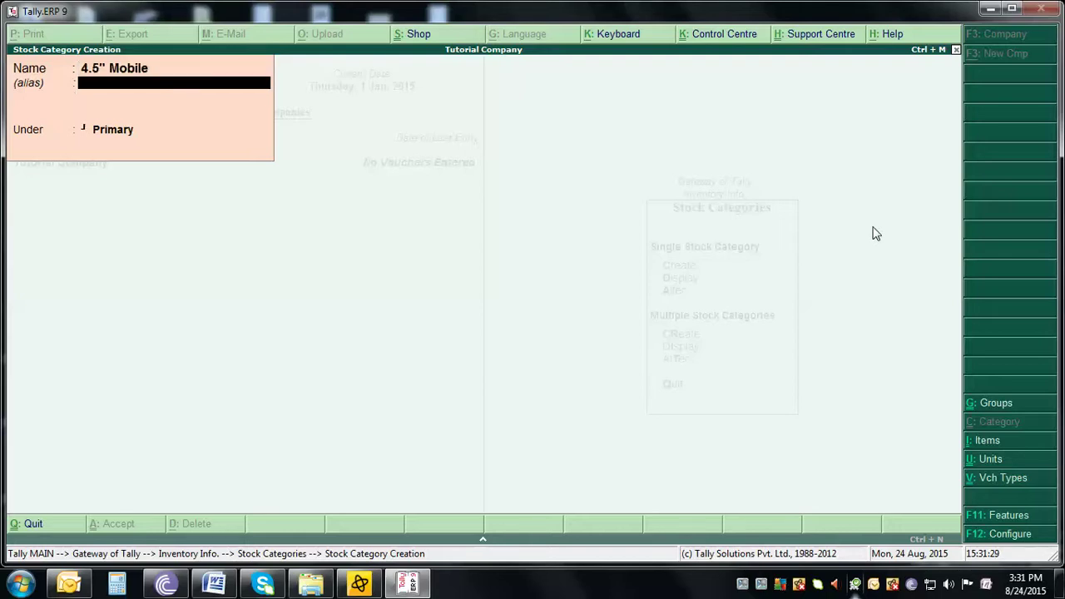
pyautogui.press('Return')
pyautogui.press('Return')
pyautogui.press('Return')
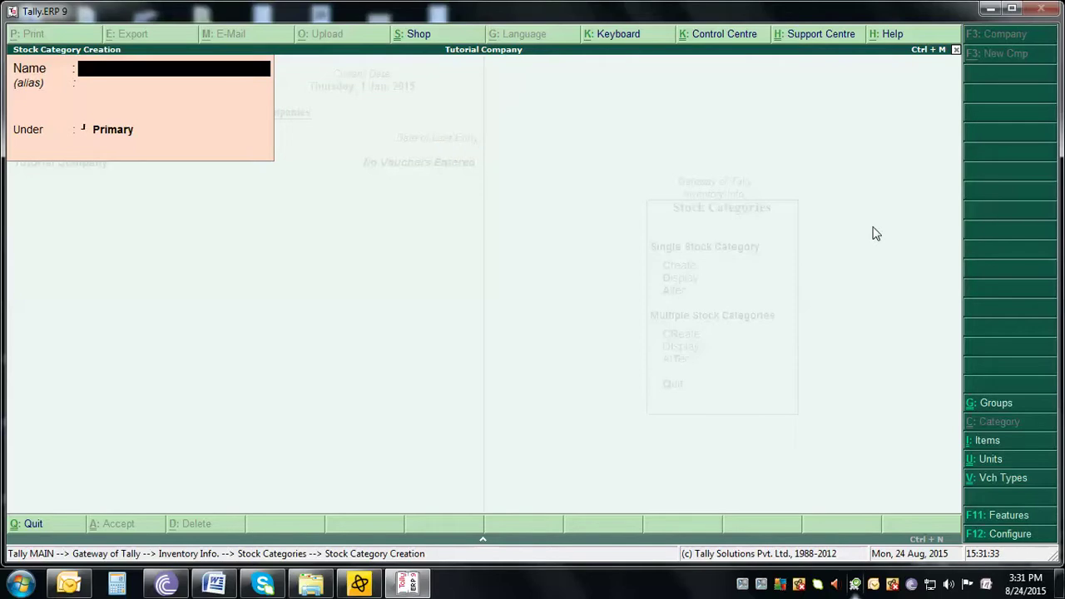
# Create a stock category named 30" under Primary.
pyautogui.write('30"')
pyautogui.press('Return')
pyautogui.press('Return')
pyautogui.press('Return')
pyautogui.press('Return')
# Create a stock category named 35" TV under Primary and leave category creation.
pyautogui.write('5')
pyautogui.write('" TB')
pyautogui.press('BackSpace')
pyautogui.write('V')
pyautogui.press('Return')
pyautogui.press('Return')
pyautogui.press('Return')
pyautogui.press('Escape')
# View the list of stock categories available for display and return to the stock category options.
pyautogui.press('Return')
pyautogui.press('Down')
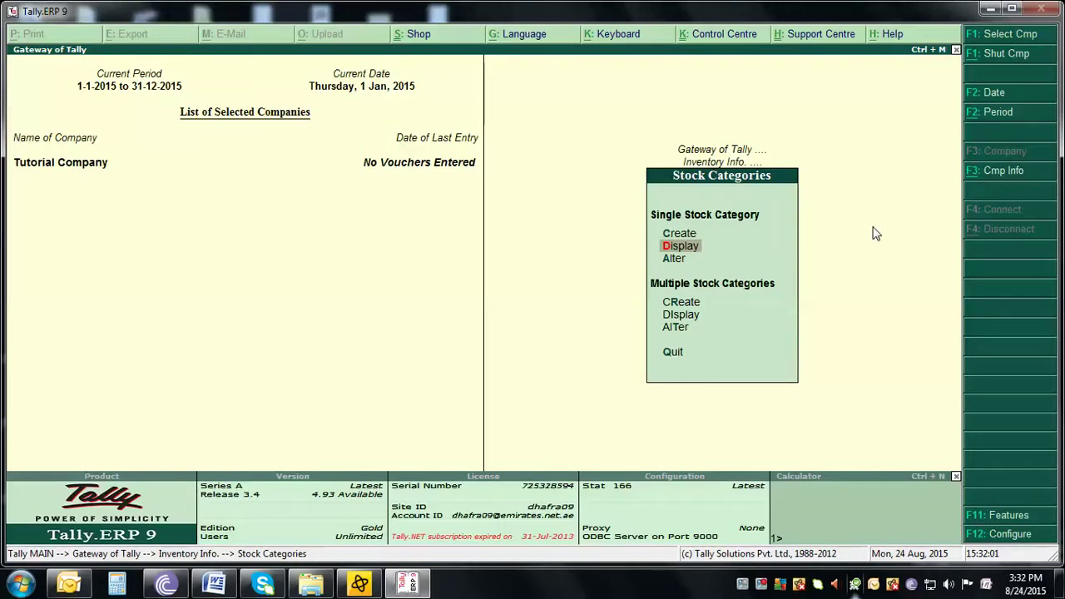
pyautogui.press('Return')
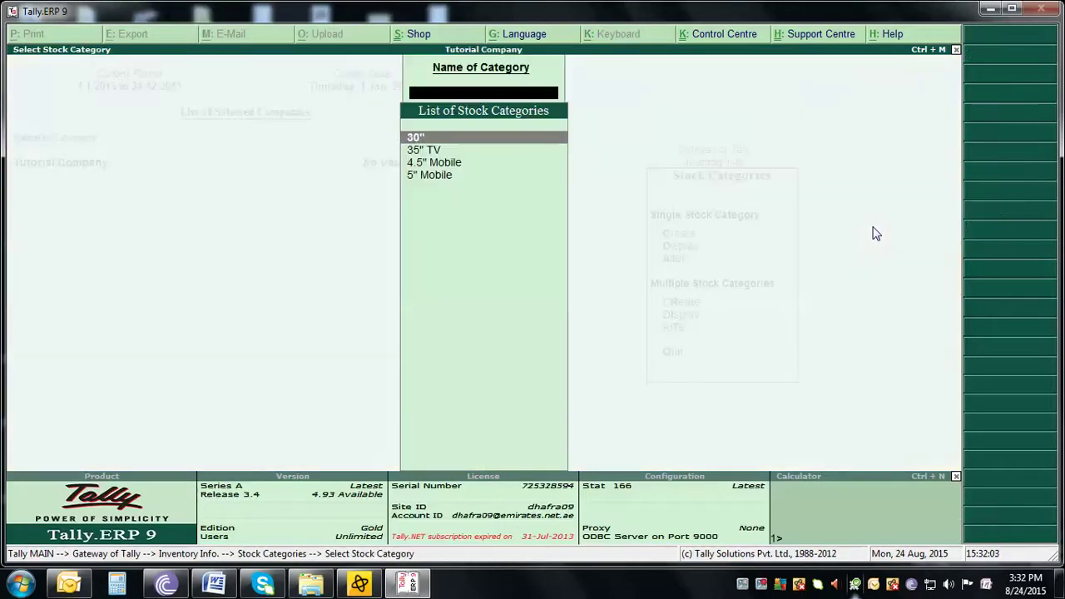
pyautogui.press('Down')
pyautogui.press('Up')
pyautogui.press('Escape')
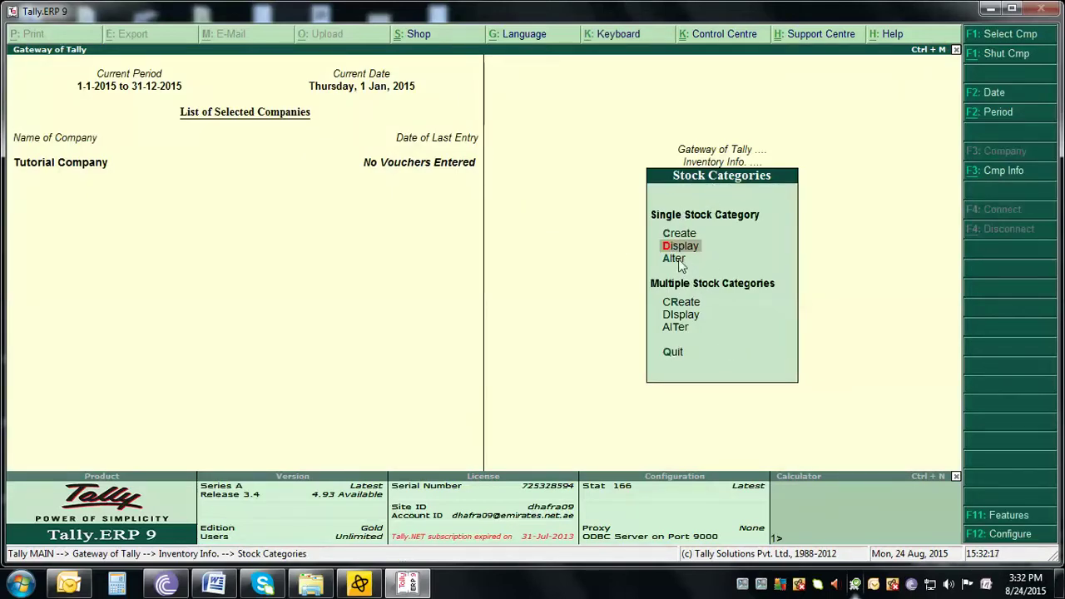
# Alter the 30" stock category by renaming it 30" TV, accept it, and return to the inventory options.
pyautogui.press('Return')
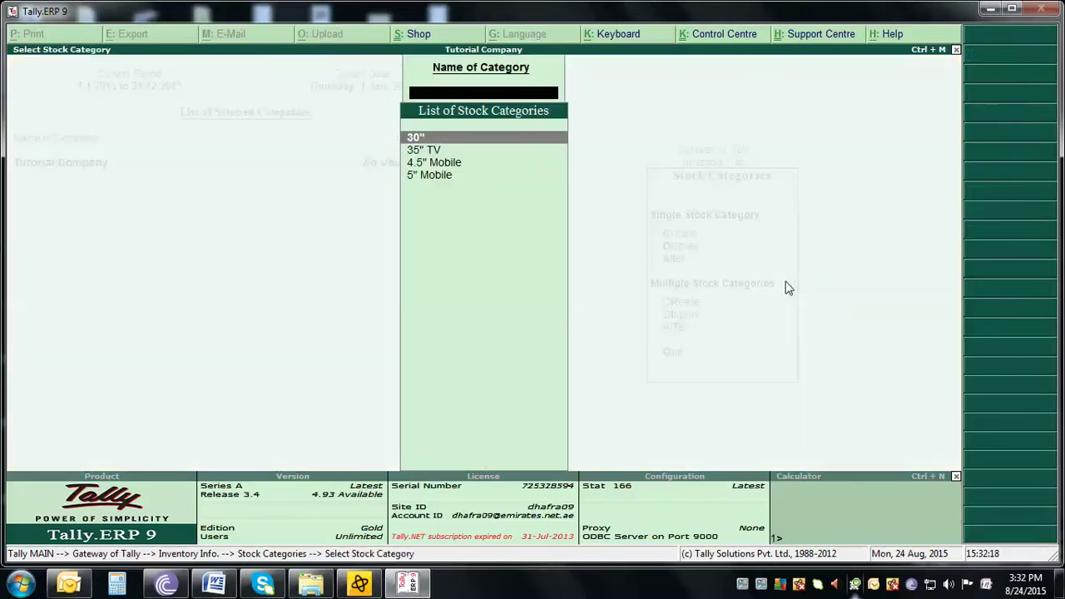
pyautogui.press('Down')
pyautogui.press('Up')
pyautogui.press('Return')
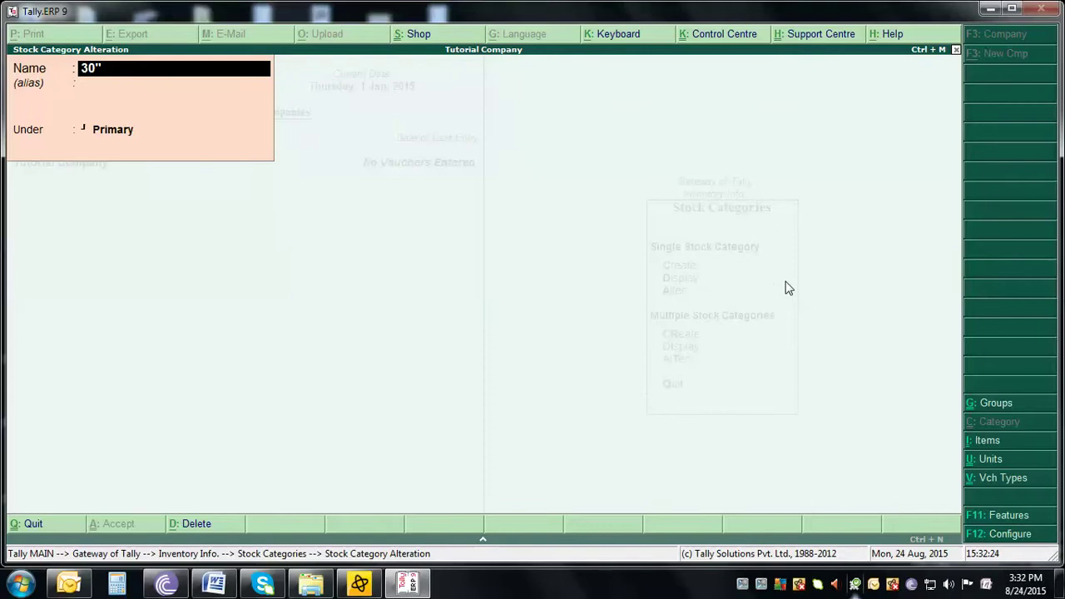
pyautogui.write('TV')
pyautogui.press('Return')
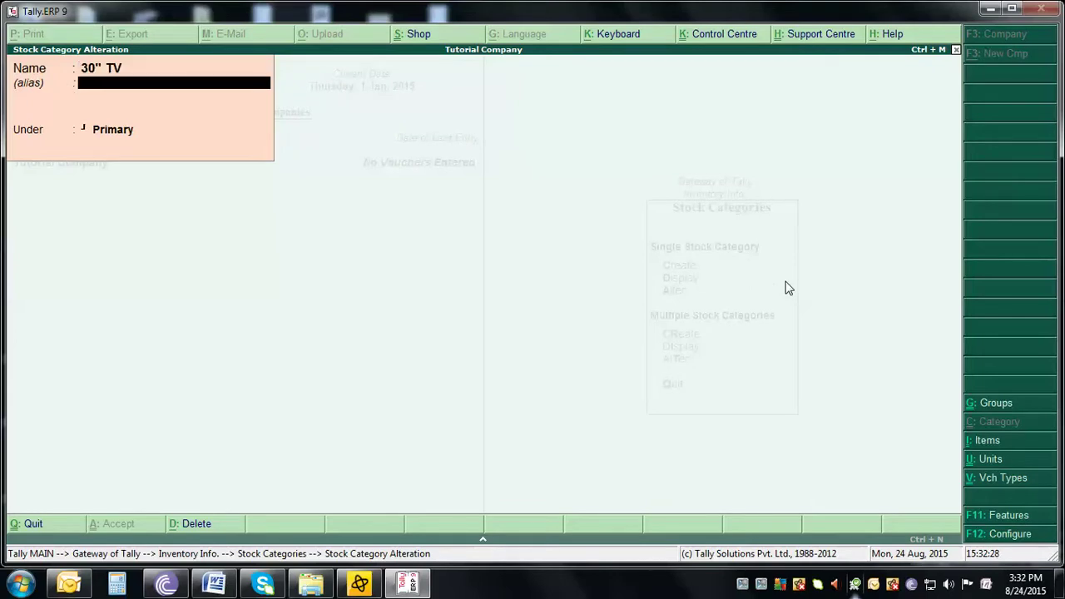
pyautogui.press('Return')
pyautogui.press('Return')
pyautogui.press('Return')
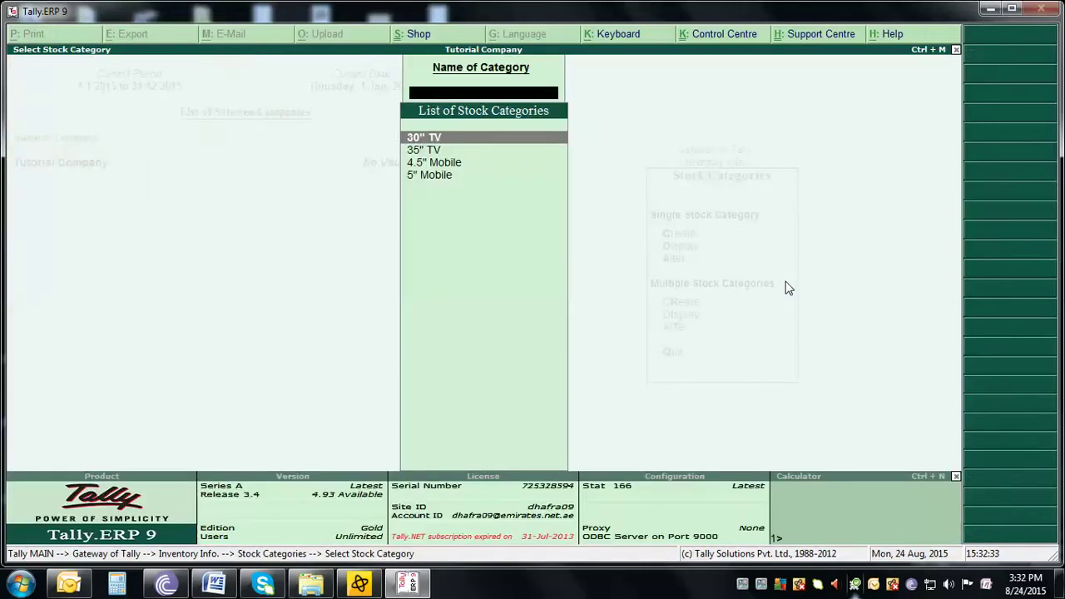
pyautogui.press('Escape')
pyautogui.press('Escape')
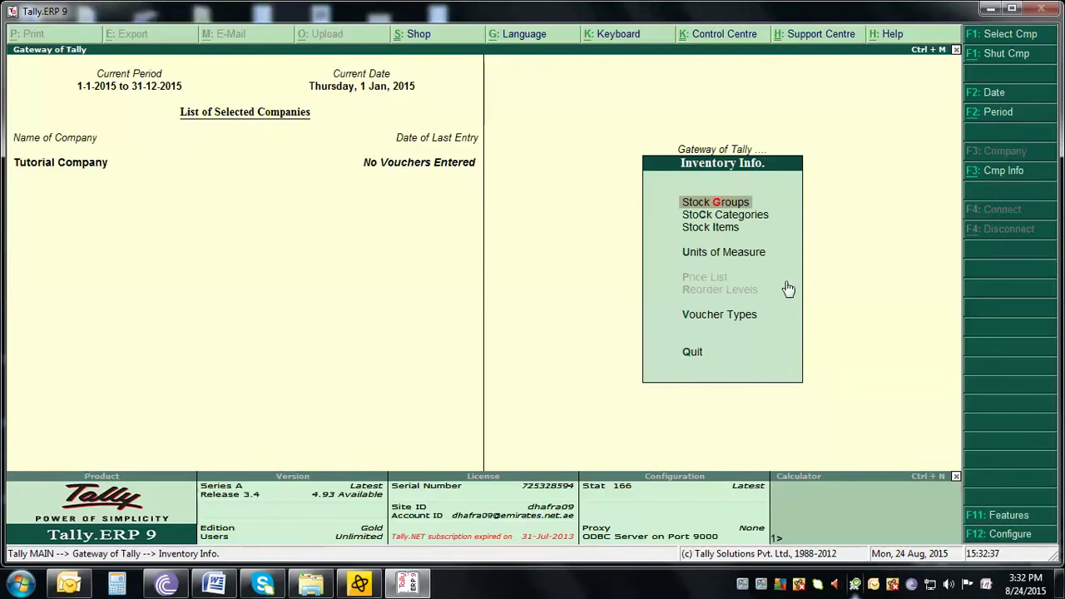
# Look through the list of stock groups available for display, comparing the mobile and TV groups, and return to the inventory options.
pyautogui.press('Return')
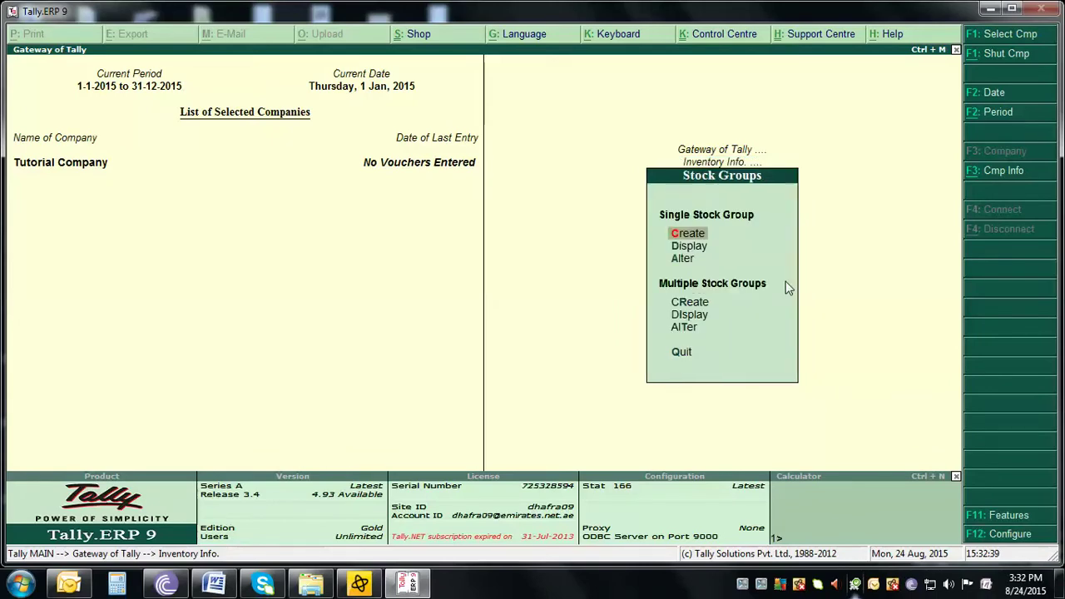
pyautogui.press('Down')
pyautogui.press('Return')
pyautogui.press('Down')
pyautogui.press('Down')
pyautogui.press('Down')
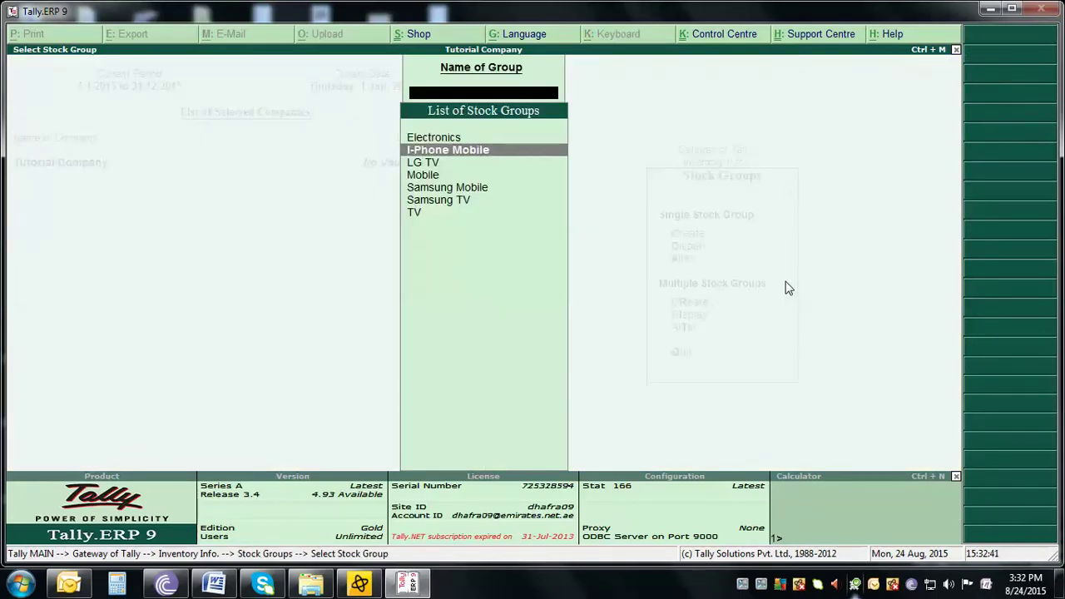
pyautogui.press('Down')
pyautogui.press('Down')
pyautogui.press('Down')
pyautogui.press('Up')
pyautogui.press('Up')
pyautogui.press('Up')
pyautogui.press('Up')
pyautogui.press('Up')
pyautogui.press('Up')
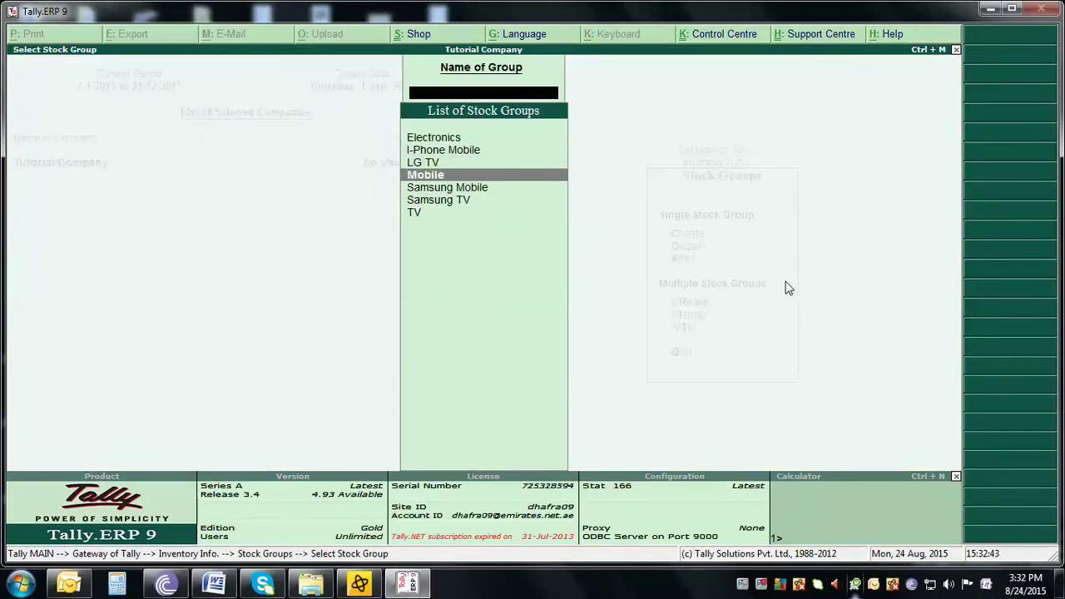
pyautogui.press('Down')
pyautogui.press('Down')
pyautogui.press('Down')
pyautogui.press('Down')
pyautogui.press('Down')
pyautogui.press('Down')
pyautogui.press('Up')
pyautogui.press('Up')
pyautogui.press('Up')
pyautogui.press('Up')
pyautogui.press('Up')
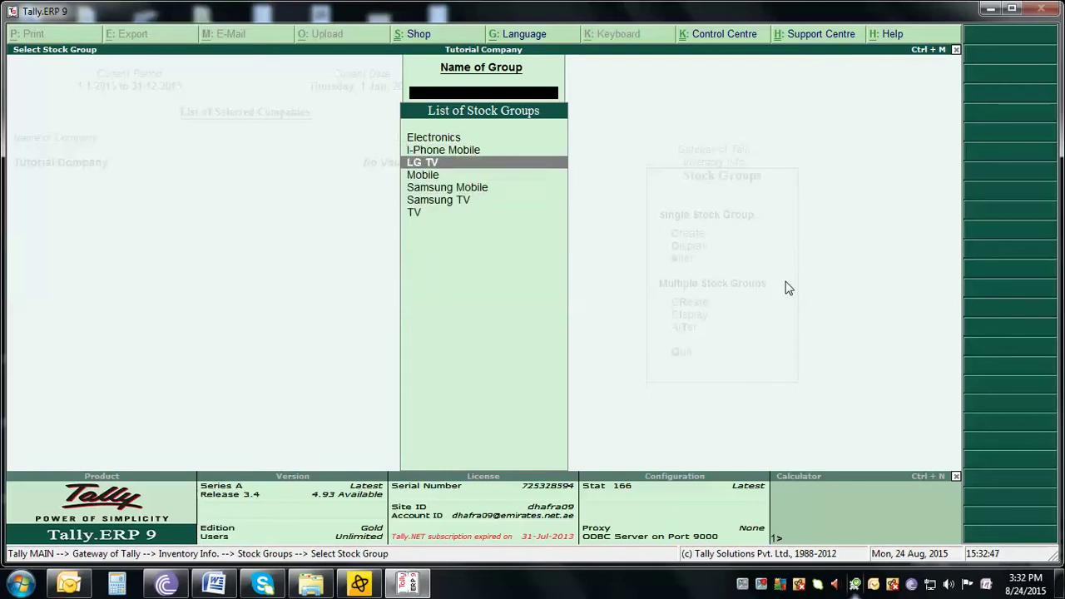
pyautogui.press('Down')
pyautogui.press('Down')
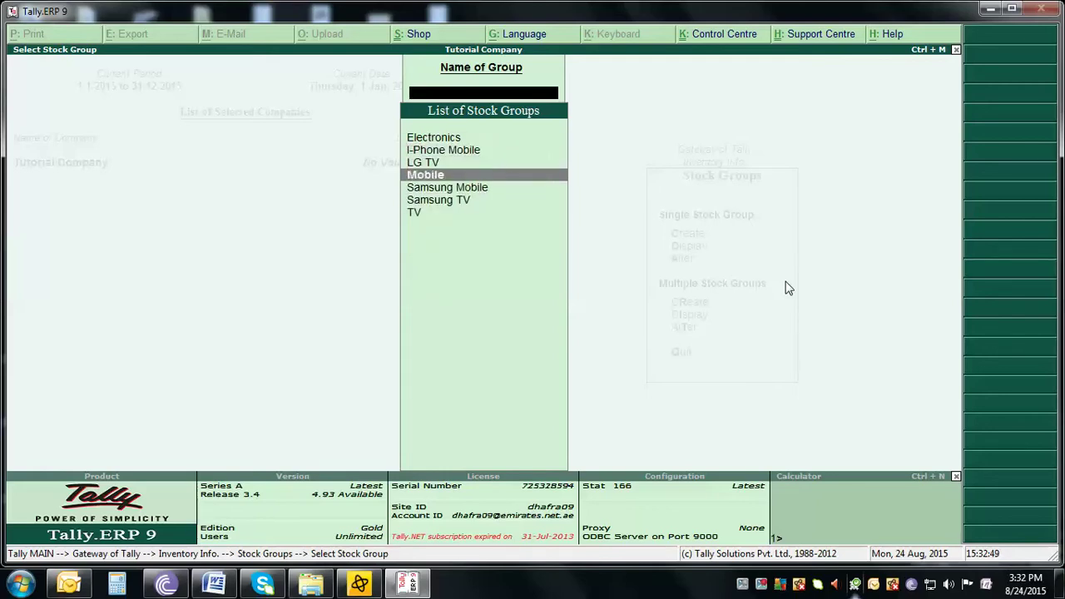
pyautogui.press('Up')
pyautogui.press('Up')
pyautogui.press('Down')
pyautogui.press('Down')
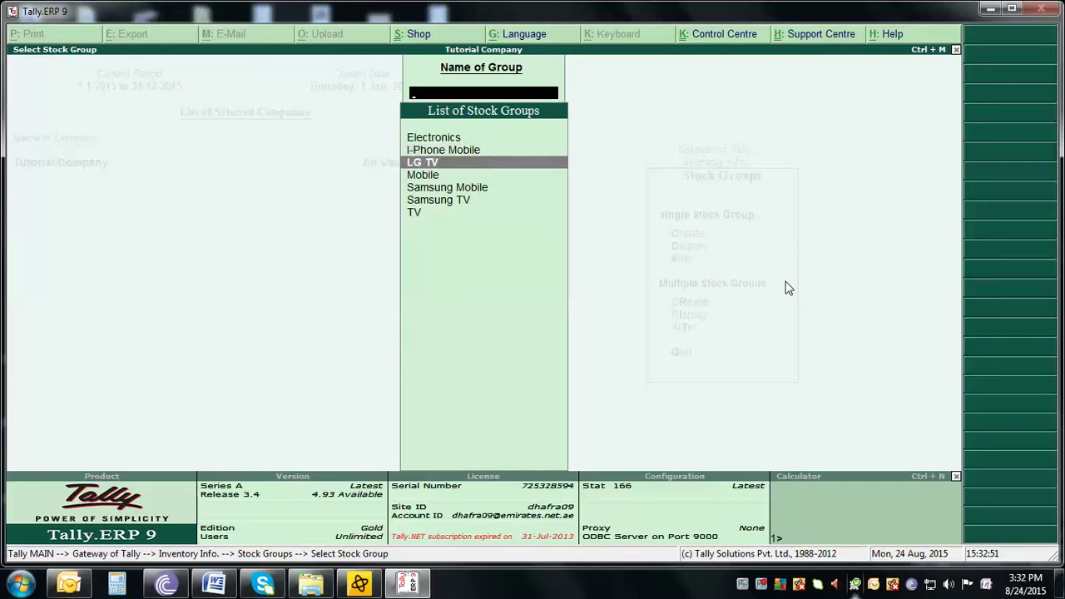
pyautogui.press('Down')
pyautogui.press('Up')
pyautogui.press('Up')
pyautogui.press('Down')
pyautogui.press('Down')
pyautogui.press('Down')
pyautogui.press('Down')
pyautogui.press('Up')
pyautogui.press('Up')
pyautogui.press('Up')
pyautogui.press('Up')
pyautogui.press('Down')
pyautogui.press('Down')
pyautogui.press('Escape')
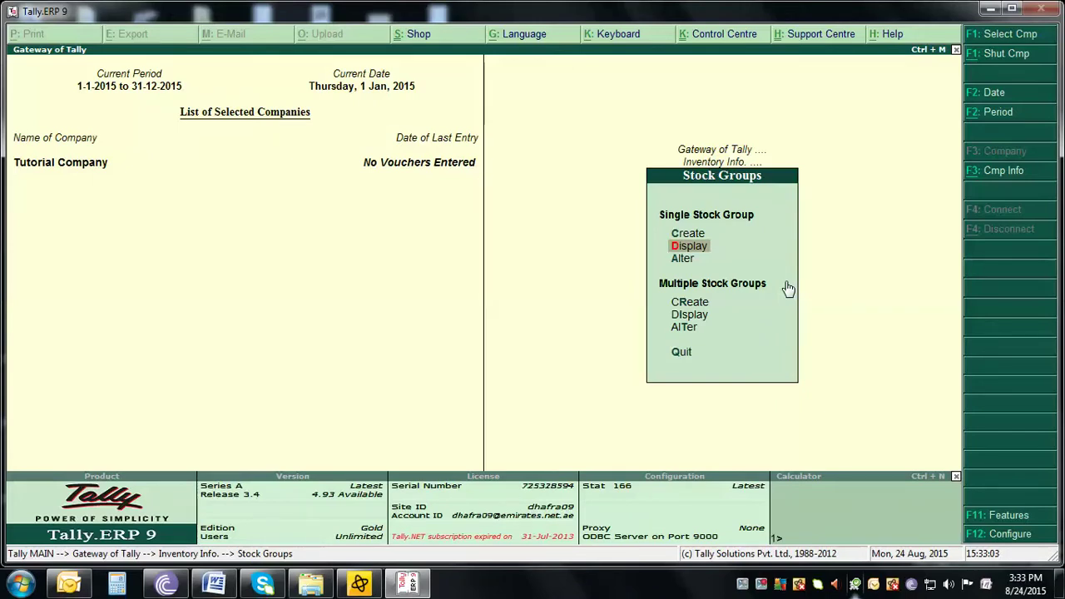
pyautogui.press('Escape')
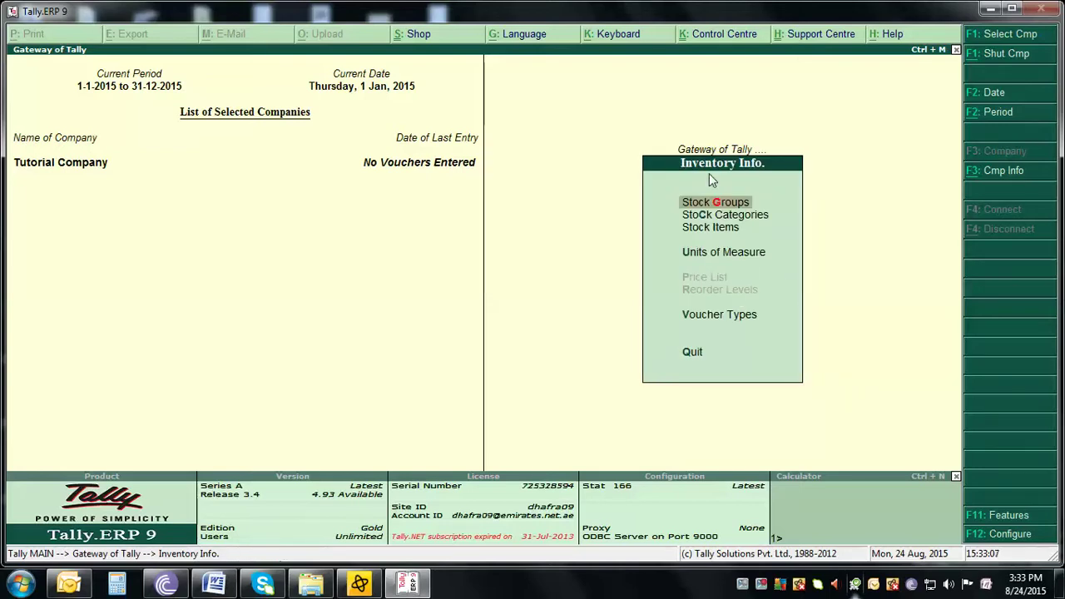
pyautogui.click(714, 233)
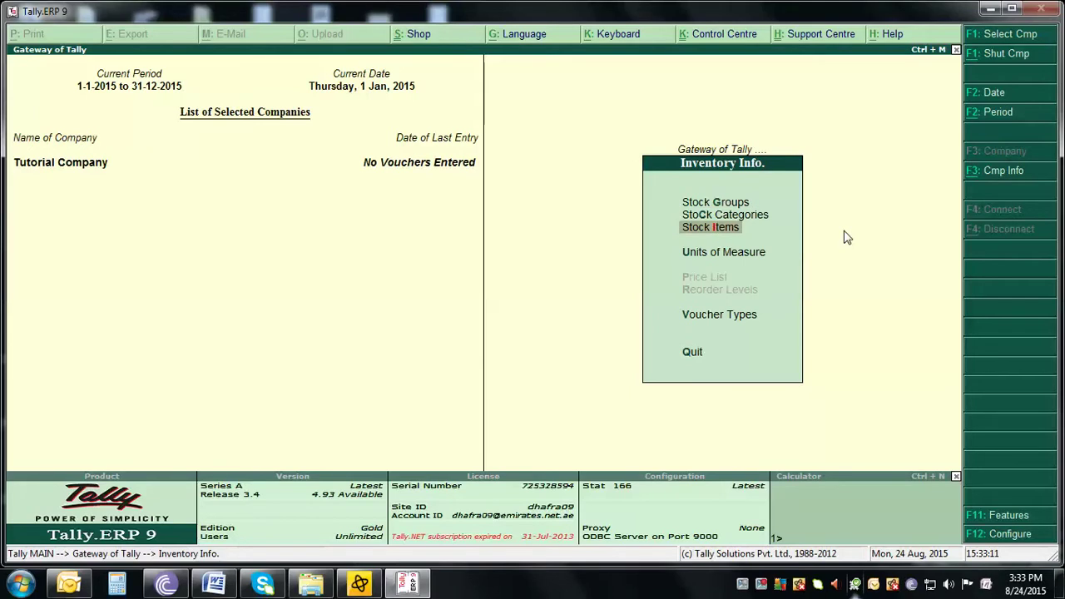
pyautogui.press('Down')
pyautogui.press('Up')
pyautogui.click(711, 252)
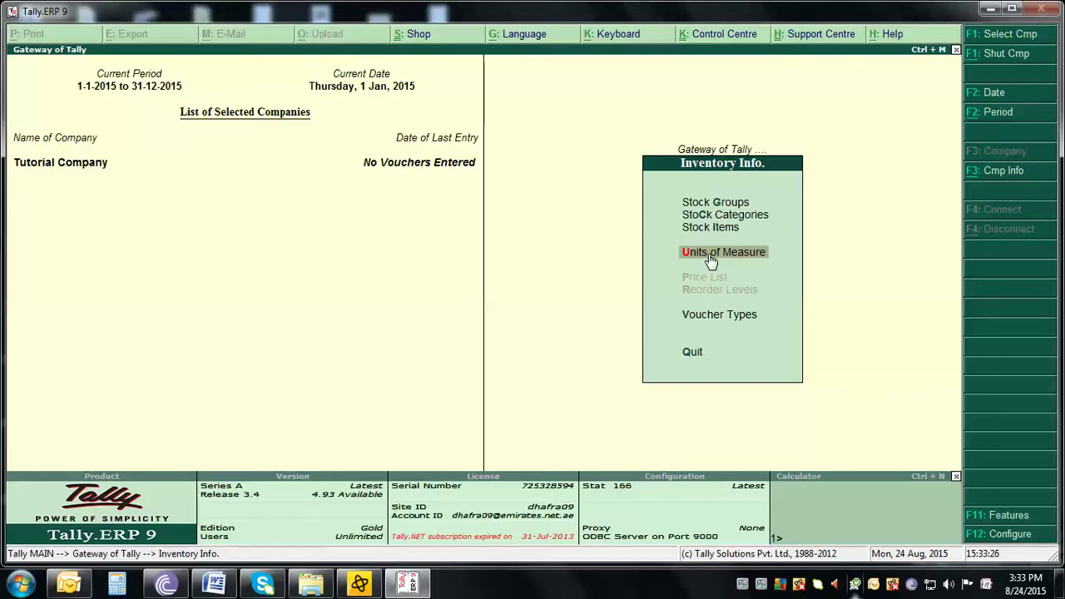
pyautogui.press('Up')
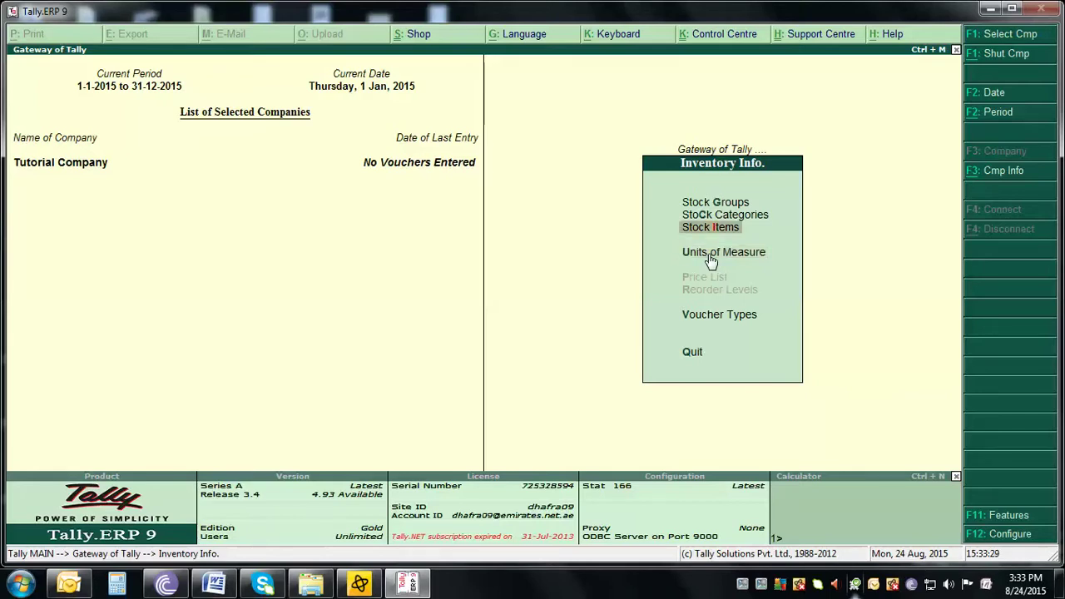
pyautogui.press('Up')
pyautogui.press('Down')
# Start creating a simple unit of measure and enter PCS as its symbol.
pyautogui.press('Down')
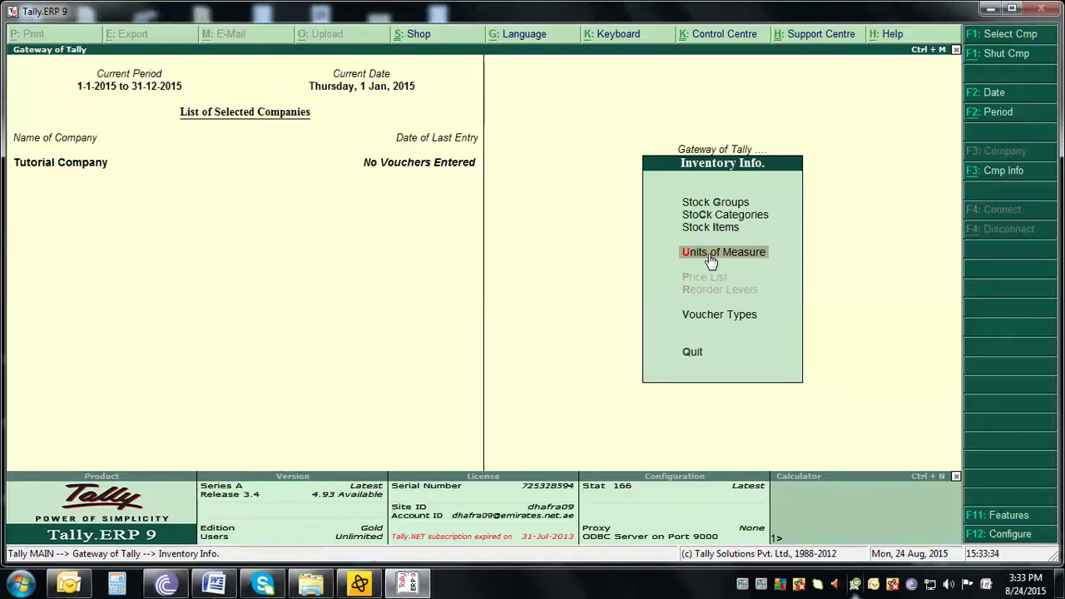
pyautogui.press('Return')
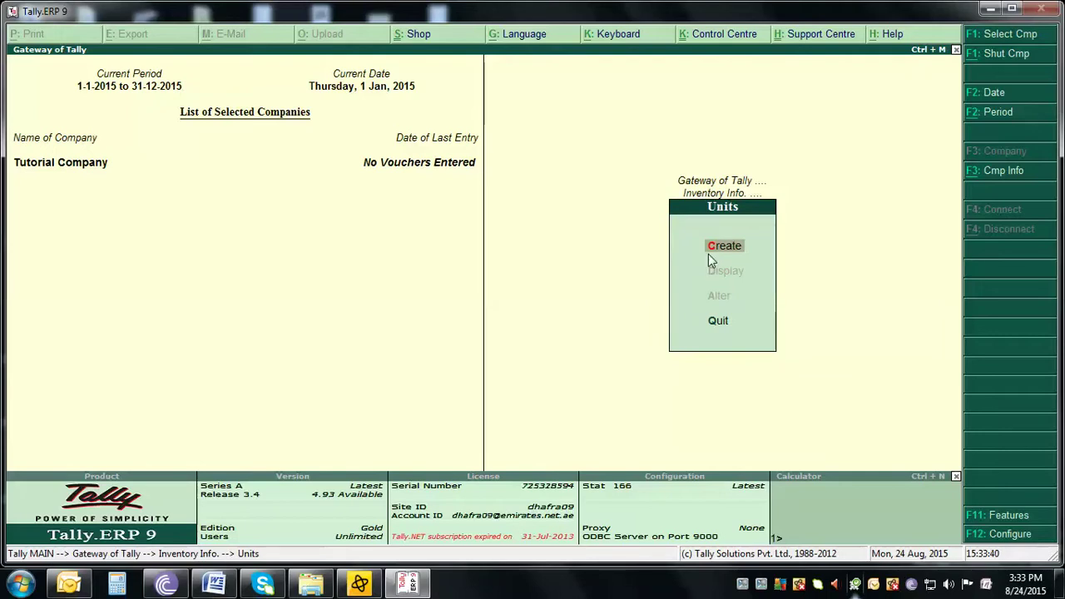
pyautogui.press('Return')
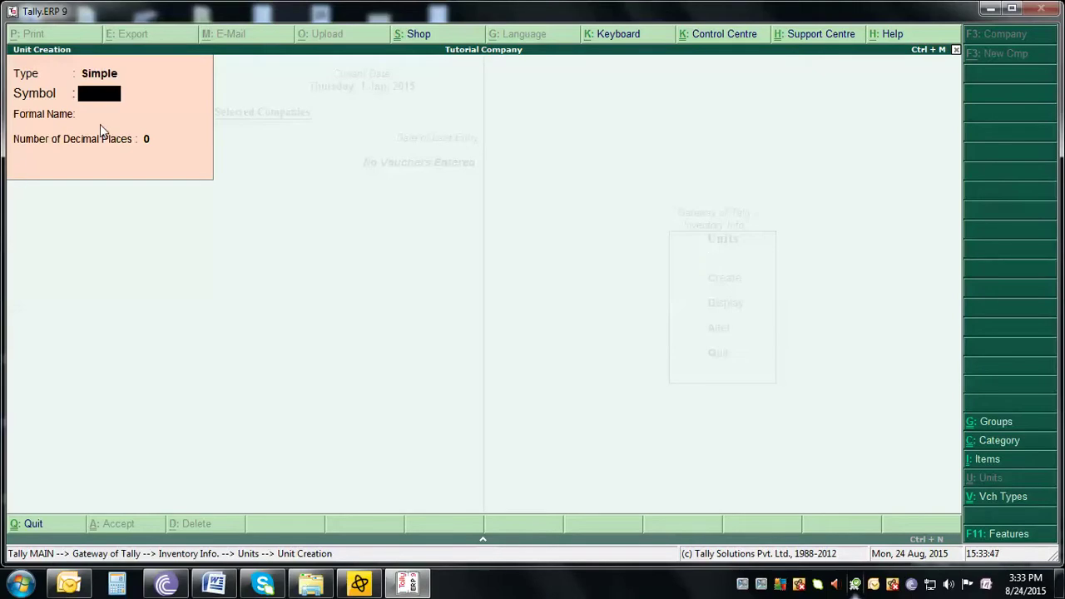
pyautogui.press('BackSpace')
pyautogui.press('Return')
pyautogui.press('Return')
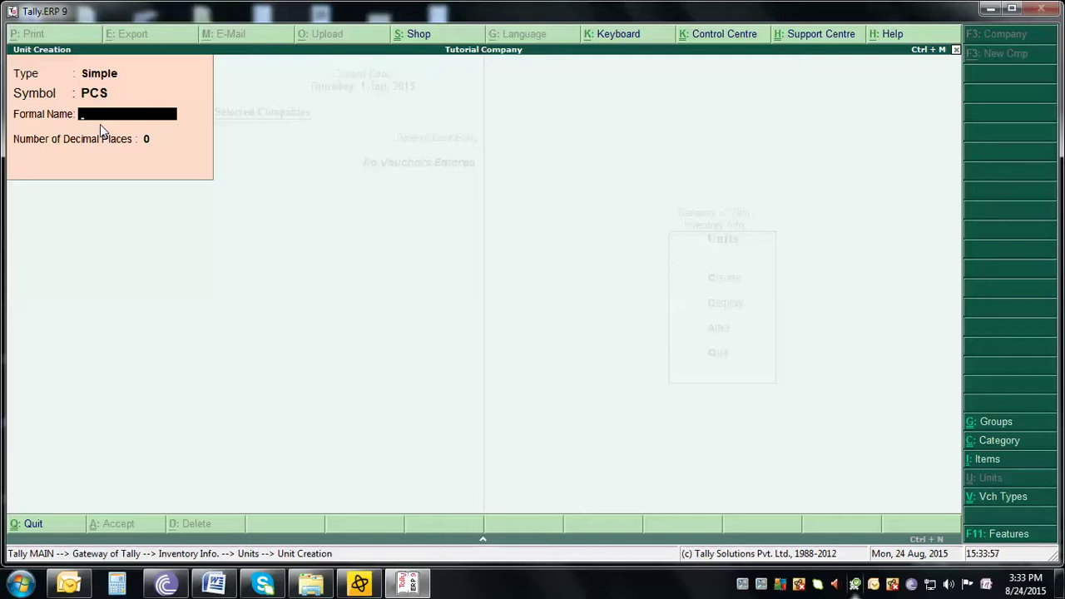
# Accept the PCS unit with a blank formal name and 0 decimal places, and return to the inventory options.
pyautogui.press('BackSpace')
pyautogui.press('BackSpace')
pyautogui.press('BackSpace')
pyautogui.press('BackSpace')
pyautogui.press('BackSpace')
pyautogui.press('Return')
pyautogui.press('Return')
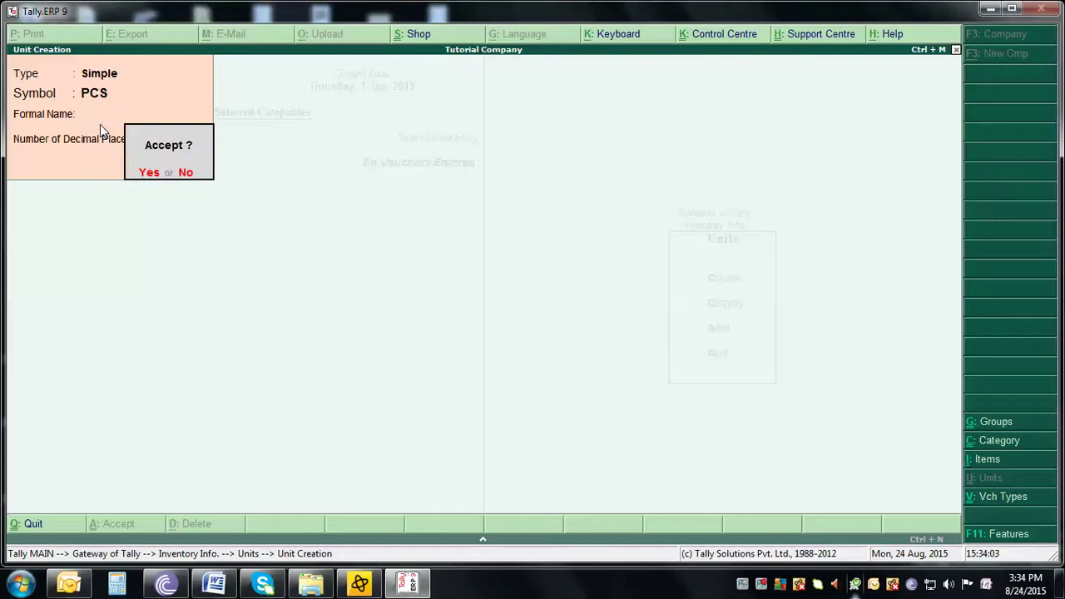
pyautogui.press('Return')
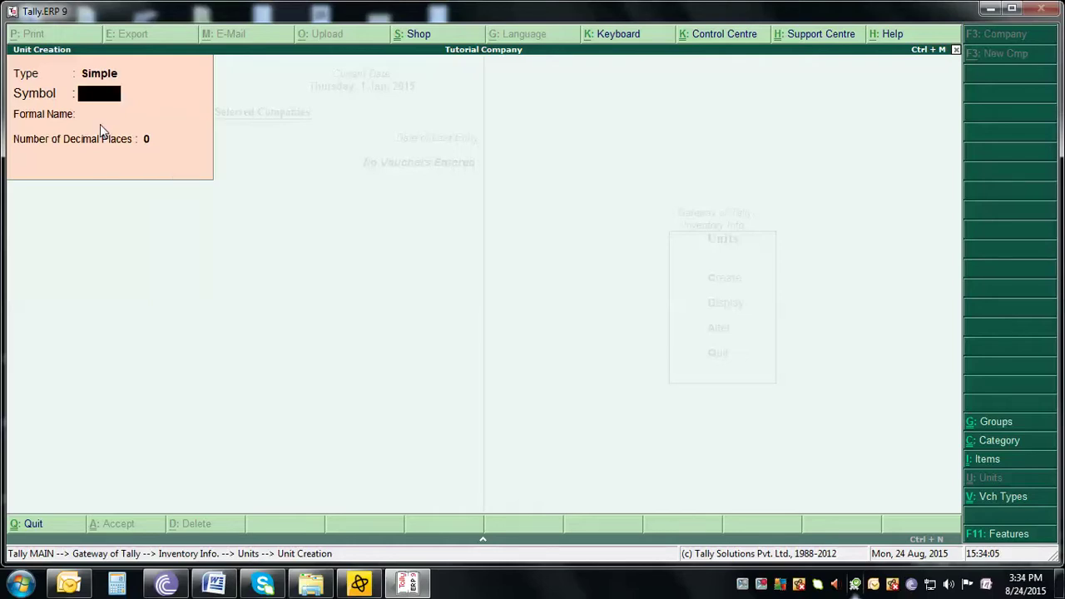
pyautogui.press('Escape')
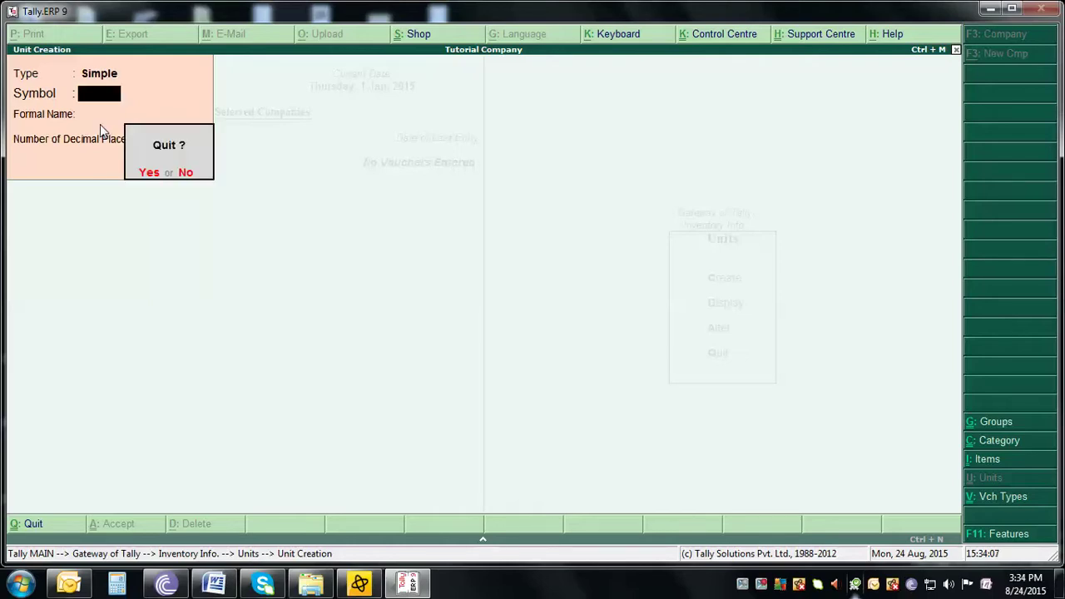
pyautogui.press('Return')
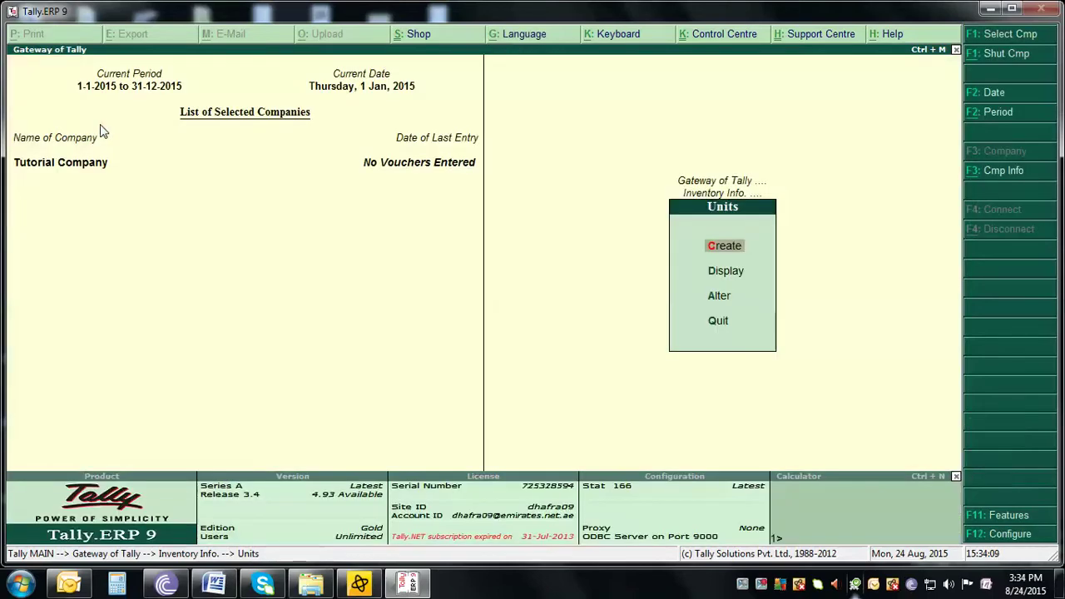
pyautogui.press('Escape')
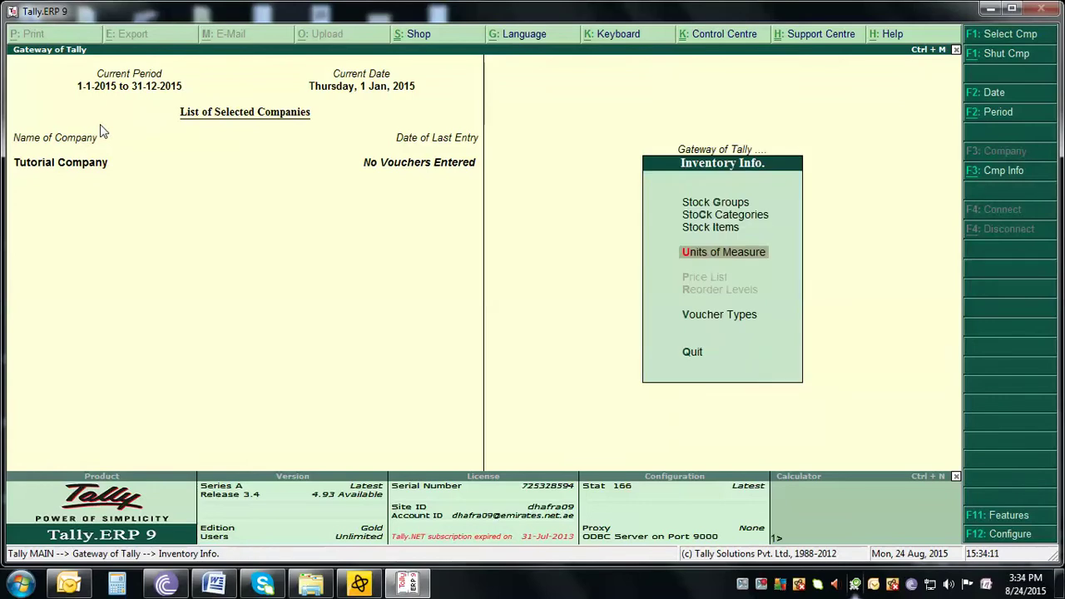
# Start creating a single stock item named Samsung S4 with no alias.
pyautogui.press('Up')
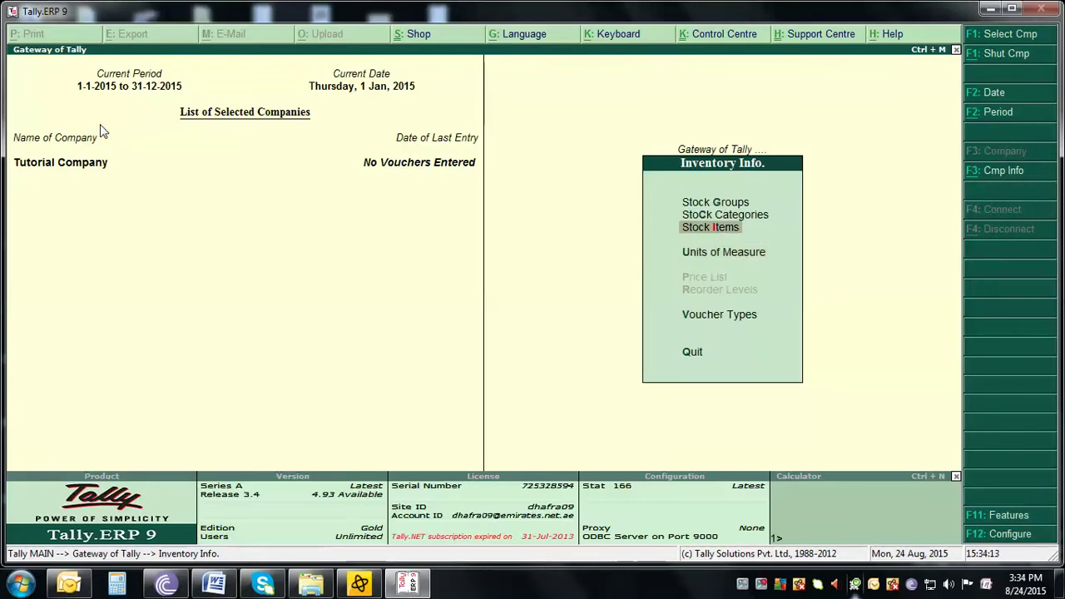
pyautogui.press('Up')
pyautogui.press('Down')
pyautogui.press('Up')
pyautogui.press('Down')
pyautogui.press('Return')
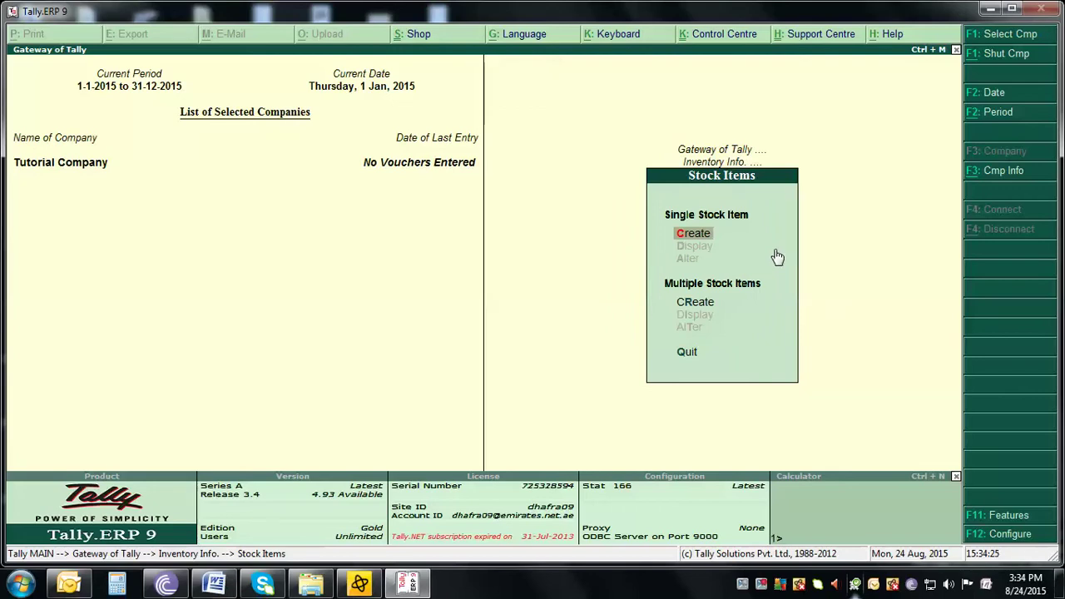
pyautogui.press('Return')
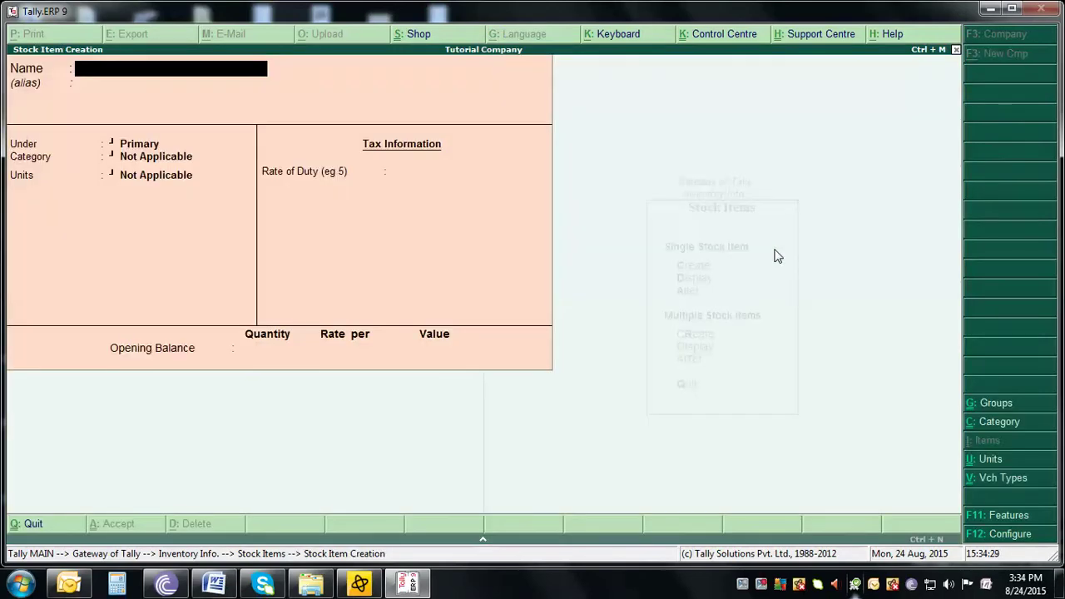
pyautogui.write('S')
pyautogui.write('m')
pyautogui.press('BackSpace')
pyautogui.press('BackSpace')
pyautogui.write('Samsung S4')
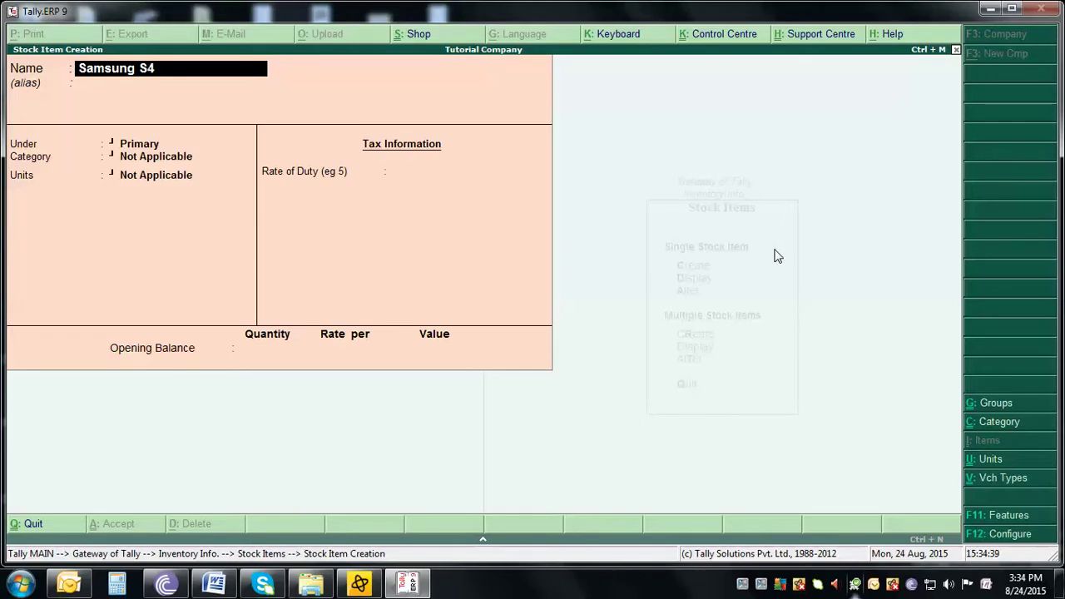
pyautogui.press('Return')
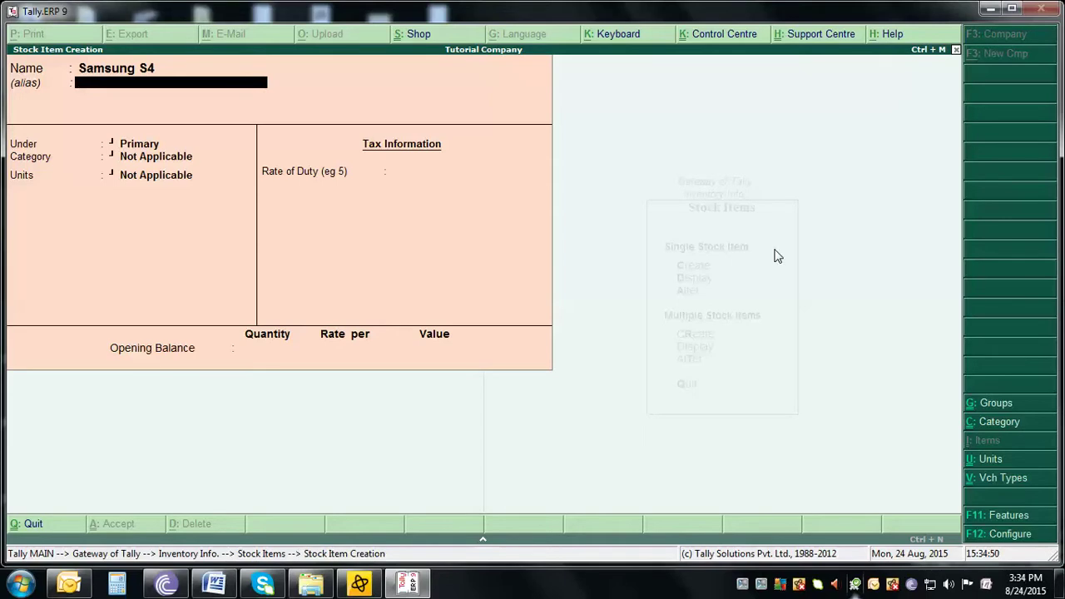
pyautogui.press('Return')
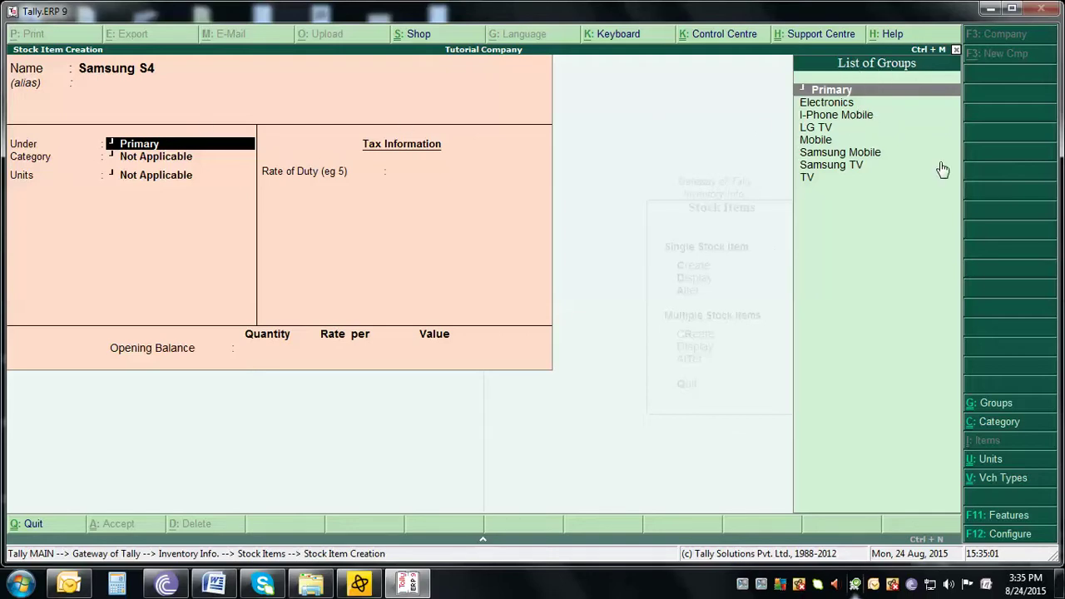
pyautogui.press('Down')
pyautogui.press('Down')
pyautogui.press('Down')
pyautogui.press('Down')
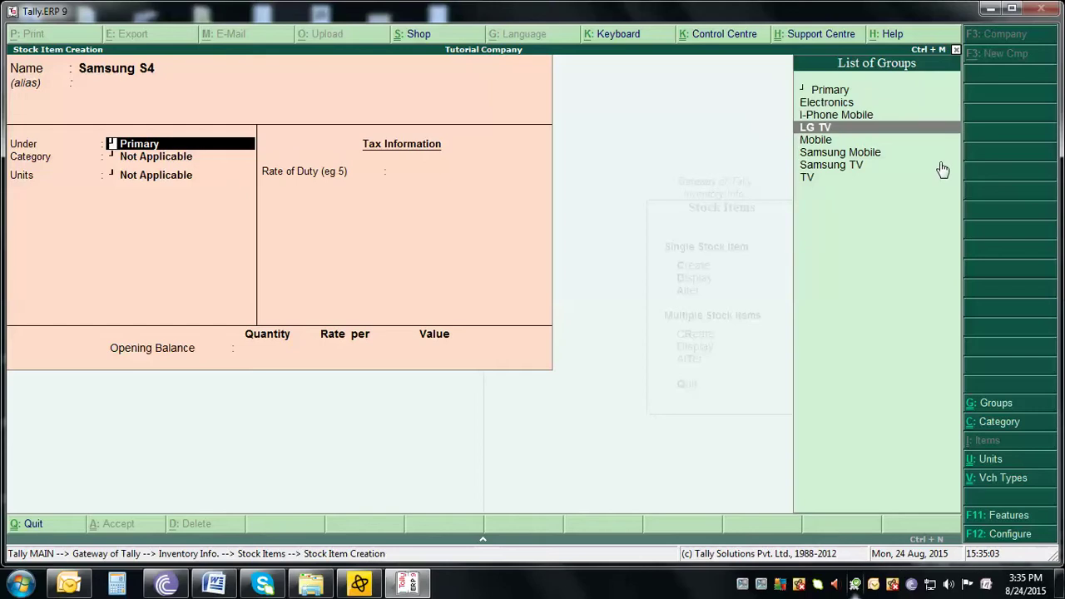
pyautogui.press('Down')
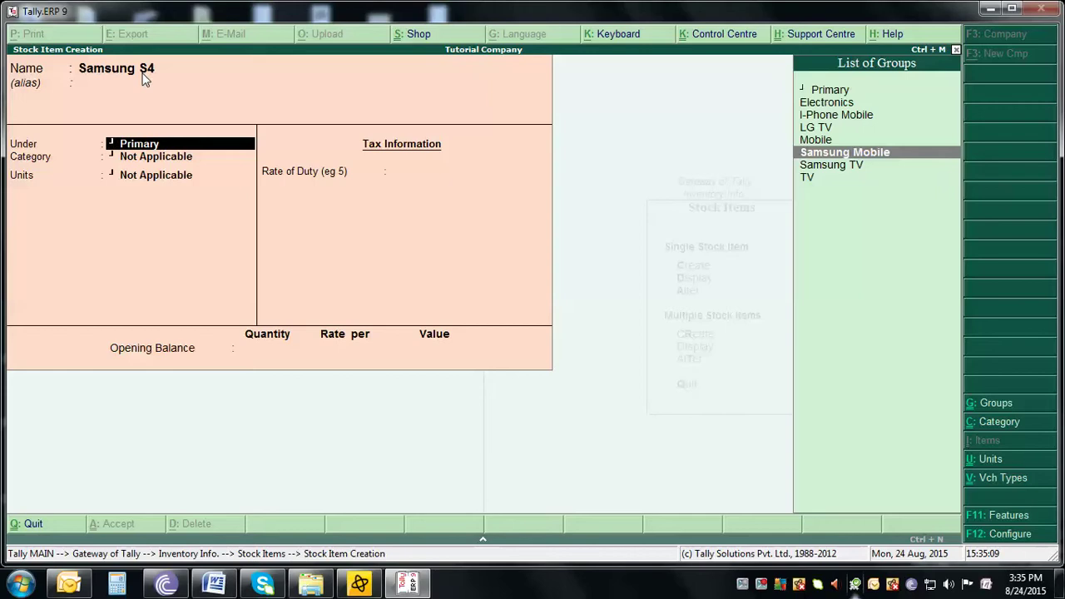
# Extend the stock item's name to Samsung S4 Mobile, keeping the alias blank.
pyautogui.press('BackSpace')
pyautogui.press('BackSpace')
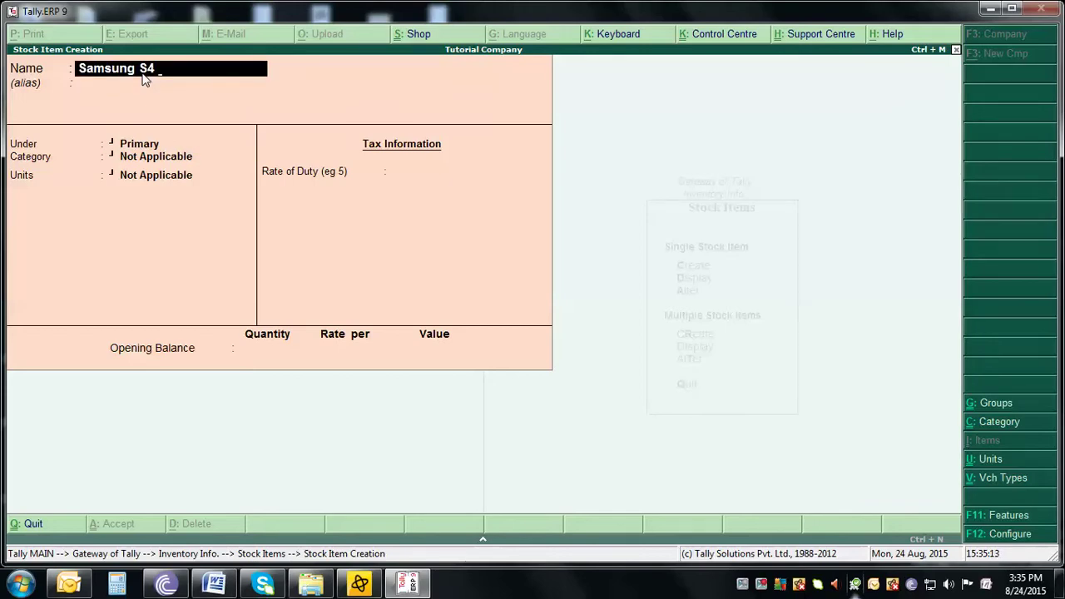
pyautogui.write('M')
pyautogui.press('BackSpace')
pyautogui.press('BackSpace')
pyautogui.write('Mobile')
pyautogui.press('Return')
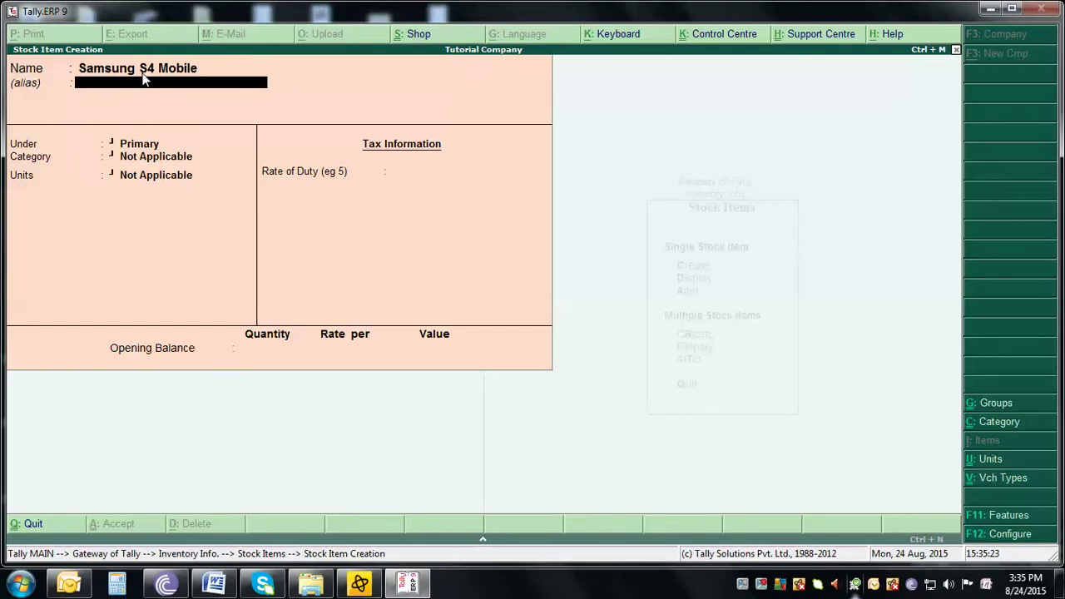
pyautogui.press('BackSpace')
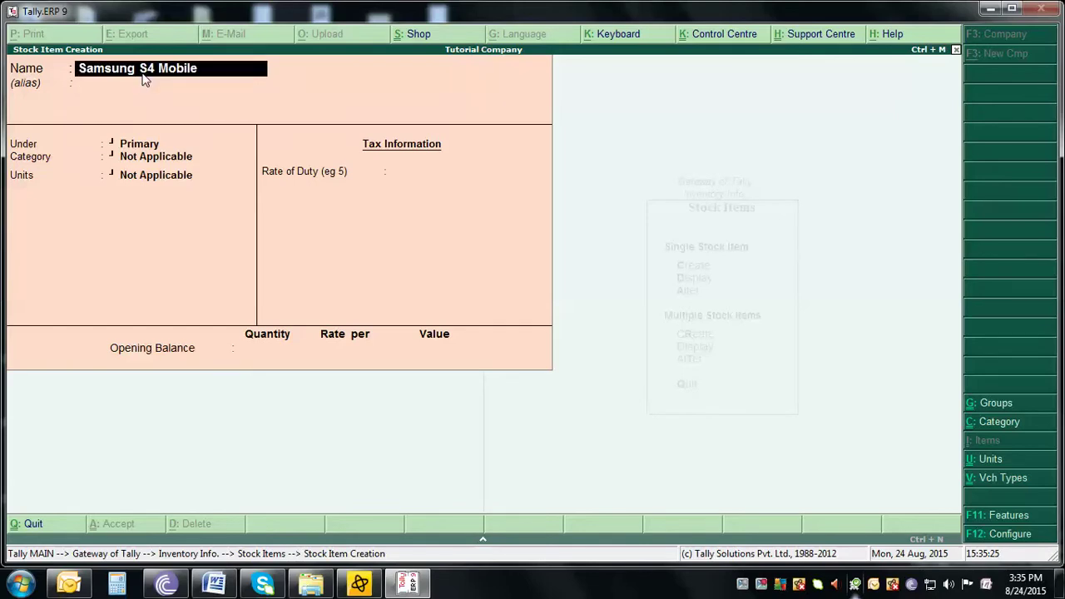
pyautogui.press('Return')
pyautogui.press('Return')
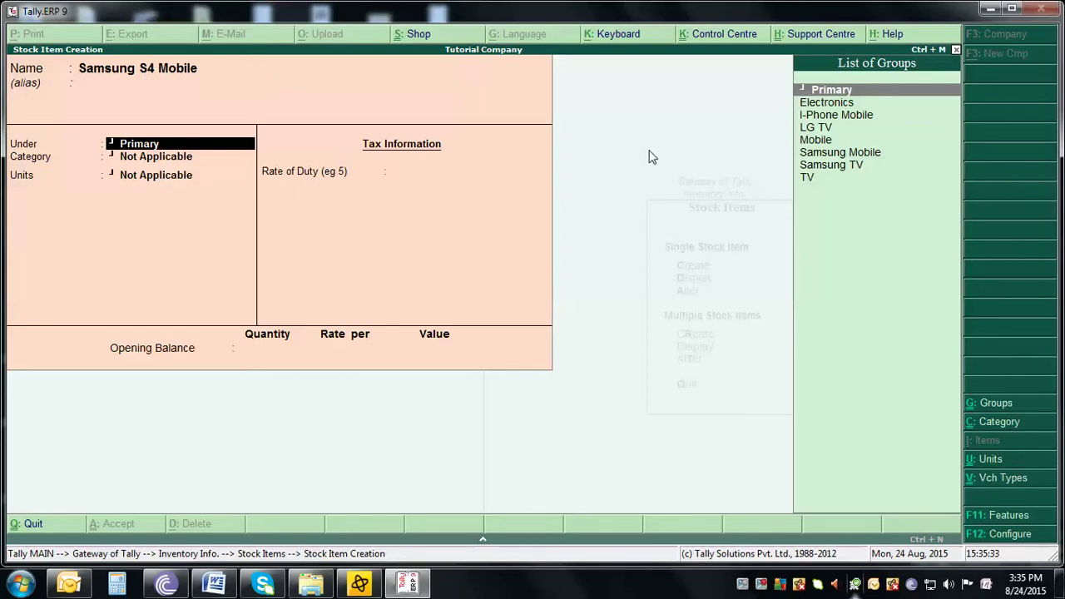
# Place the Samsung S4 Mobile item under the Samsung Mobile group and assign it the 5" Mobile category.
pyautogui.click(844, 168)
pyautogui.click(844, 155)
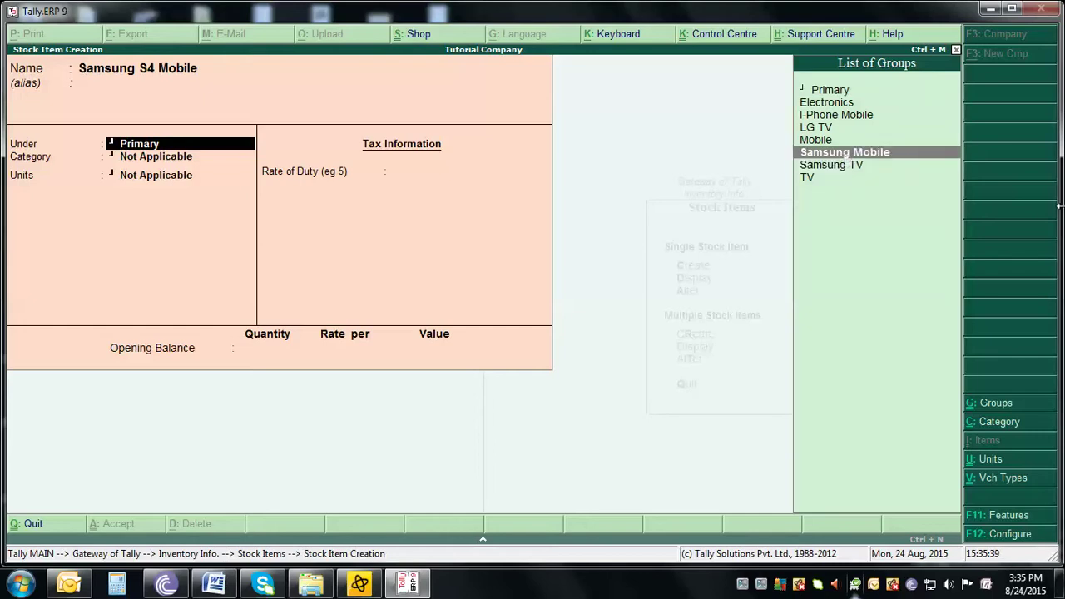
pyautogui.press('Return')
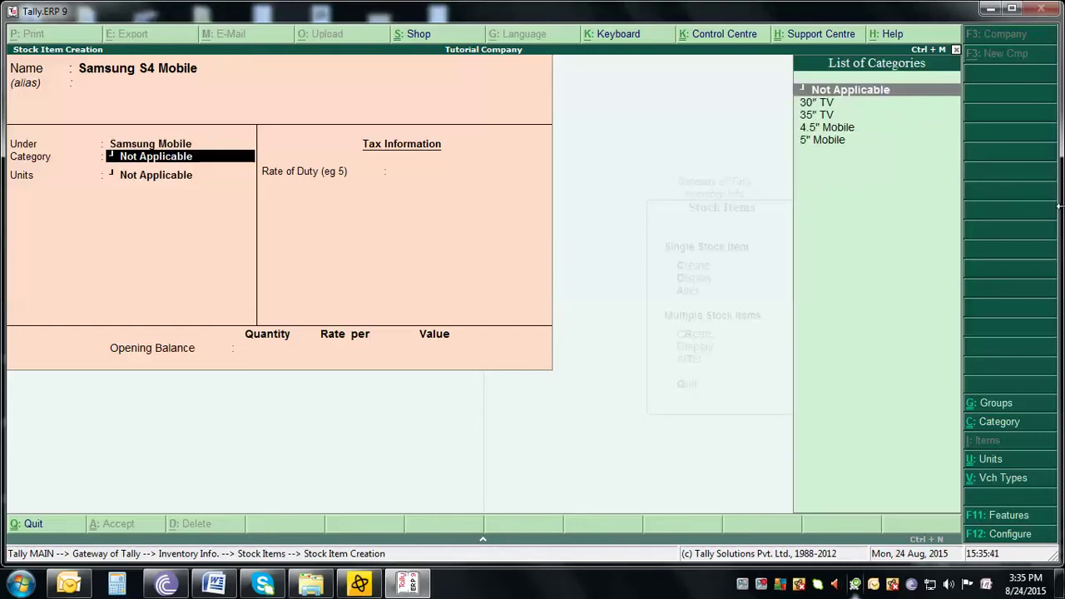
pyautogui.press('Down')
pyautogui.press('Down')
pyautogui.press('Down')
pyautogui.press('Down')
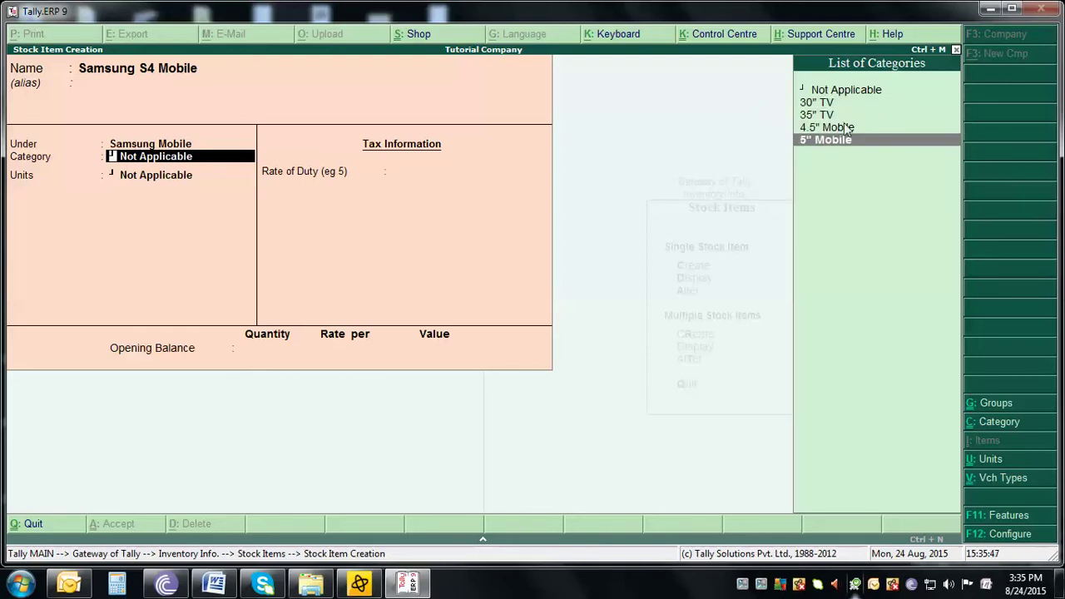
pyautogui.click(888, 141)
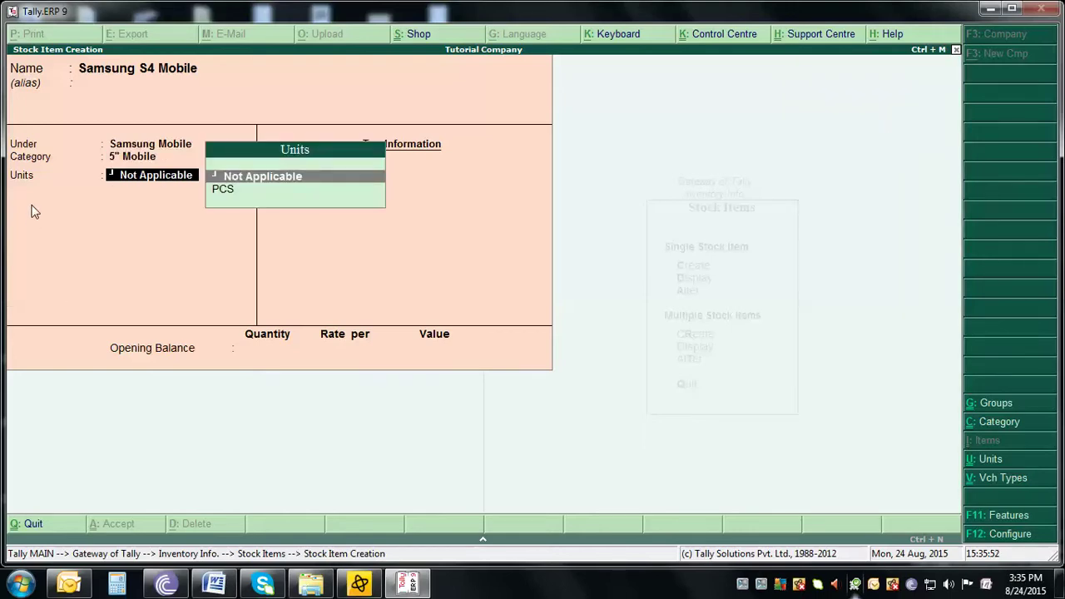
# Set the item's units to PCS, keep batches and cost tracking at No with 0 rate of duty, and accept it.
pyautogui.click(229, 194)
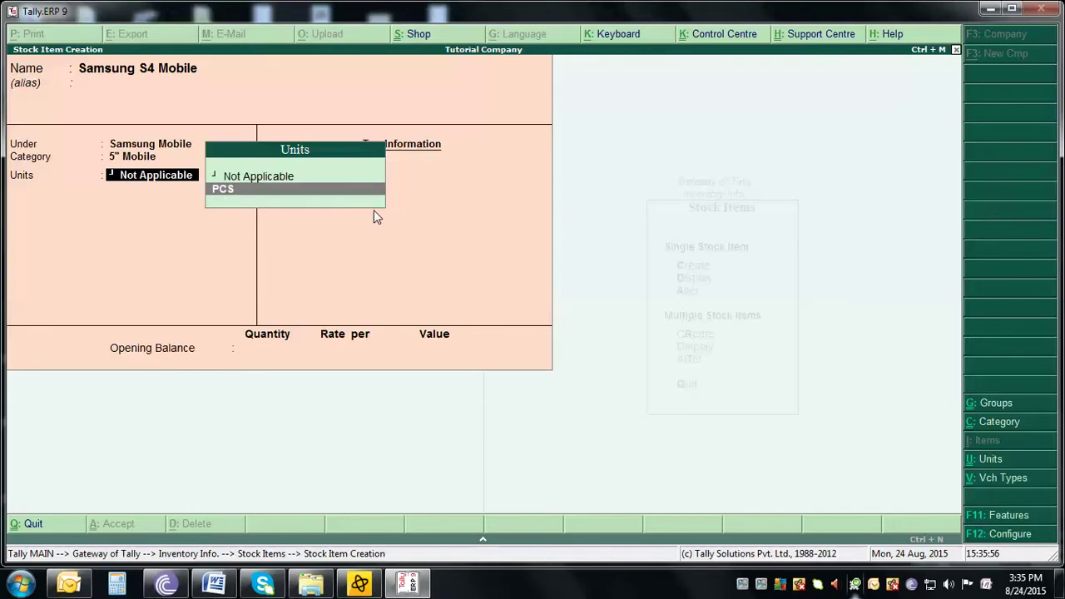
pyautogui.press('Return')
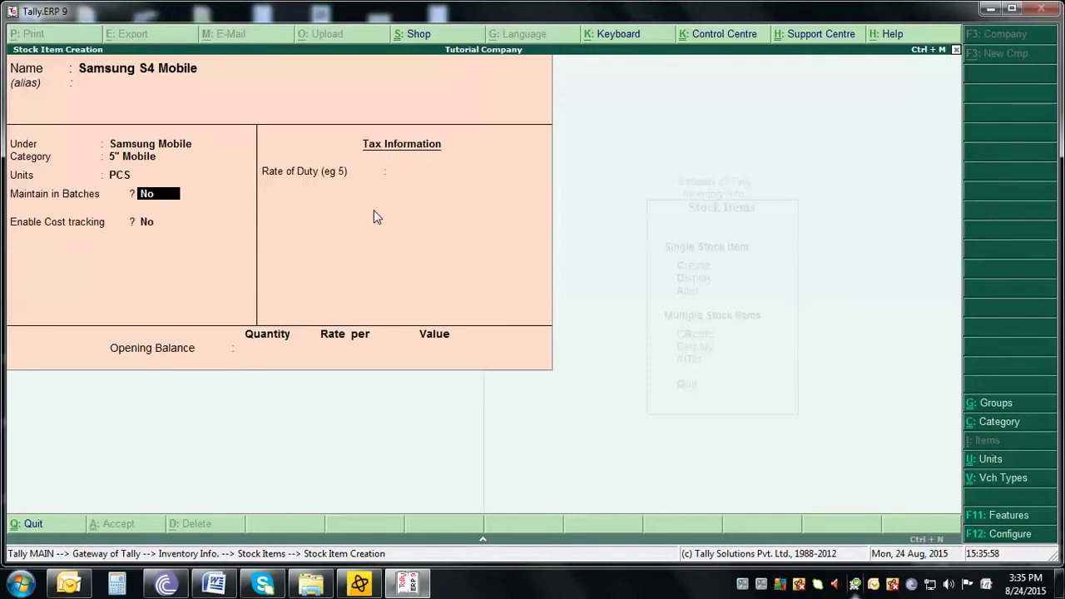
pyautogui.press('Return')
pyautogui.press('Return')
pyautogui.press('Return')
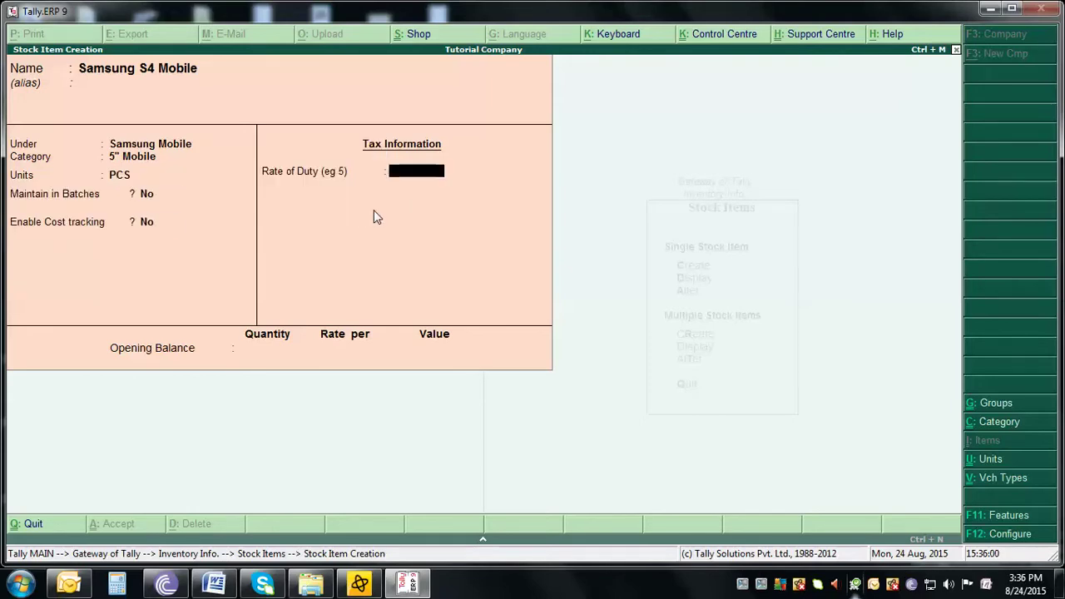
pyautogui.press('Return')
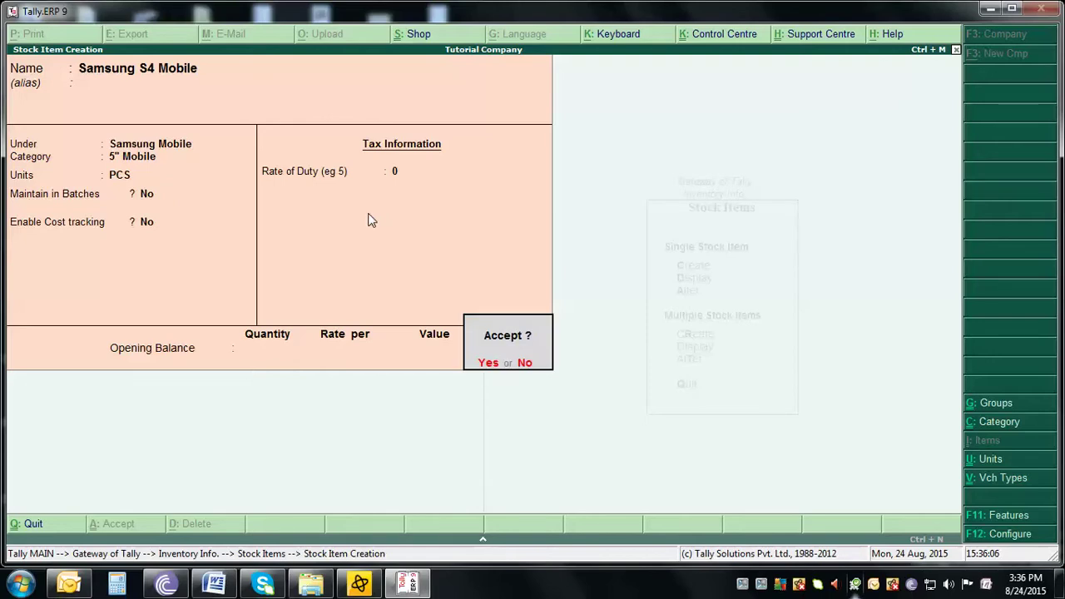
pyautogui.press('Return')
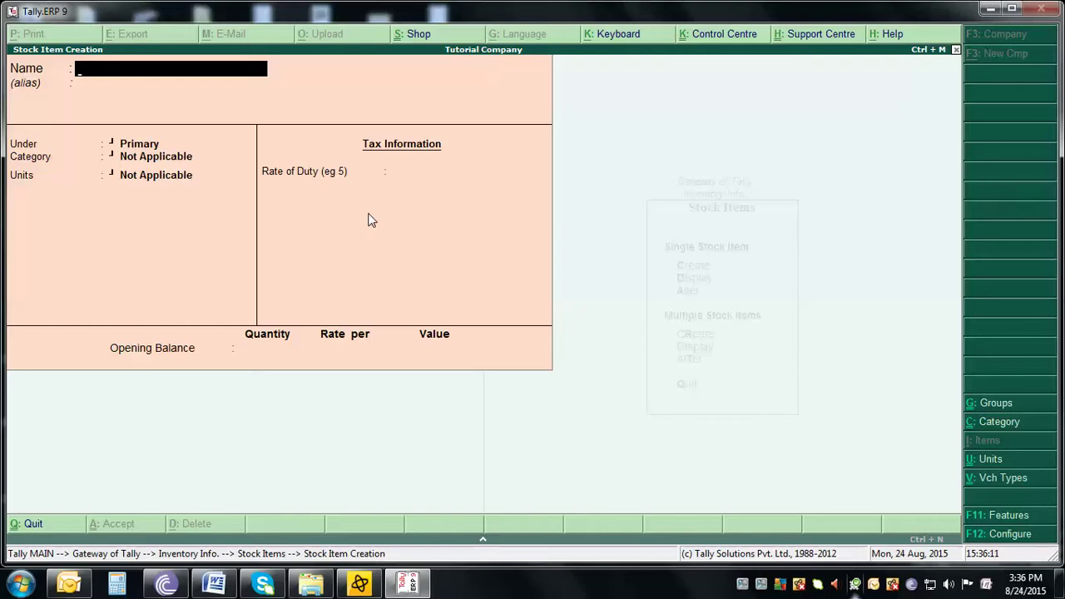
pyautogui.write('I-Phone')
pyautogui.press('BackSpace')
pyautogui.press('BackSpace')
pyautogui.press('BackSpace')
pyautogui.press('BackSpace')
pyautogui.press('BackSpace')
# Name the new stock item Samsung Dous.
pyautogui.write('Samsung S')
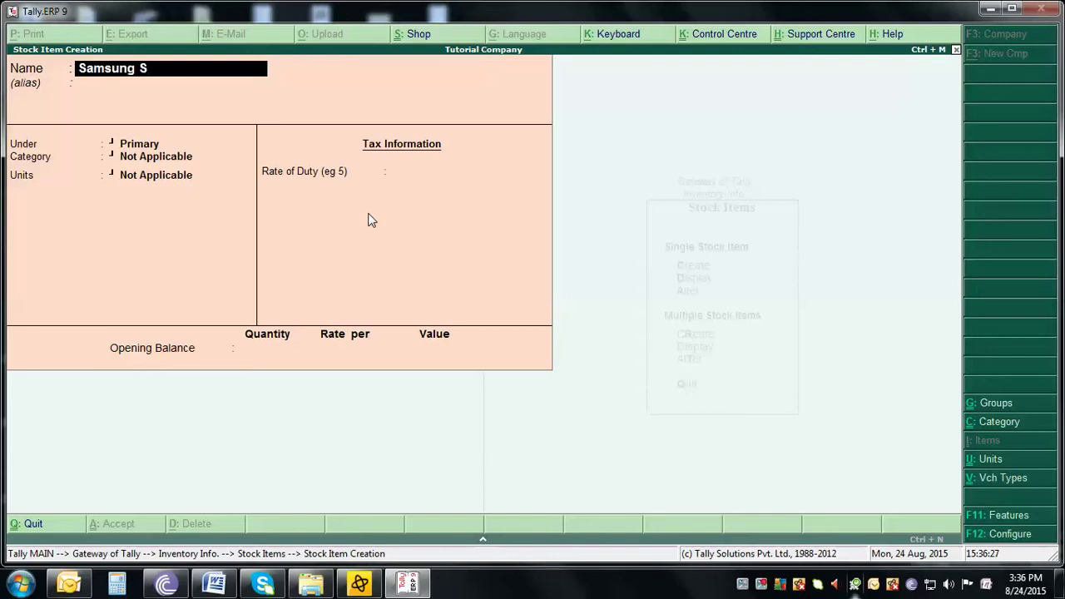
pyautogui.press('BackSpace')
pyautogui.write('Dua')
pyautogui.press('BackSpace')
pyautogui.press('BackSpace')
pyautogui.write('ous')
pyautogui.press('Return')
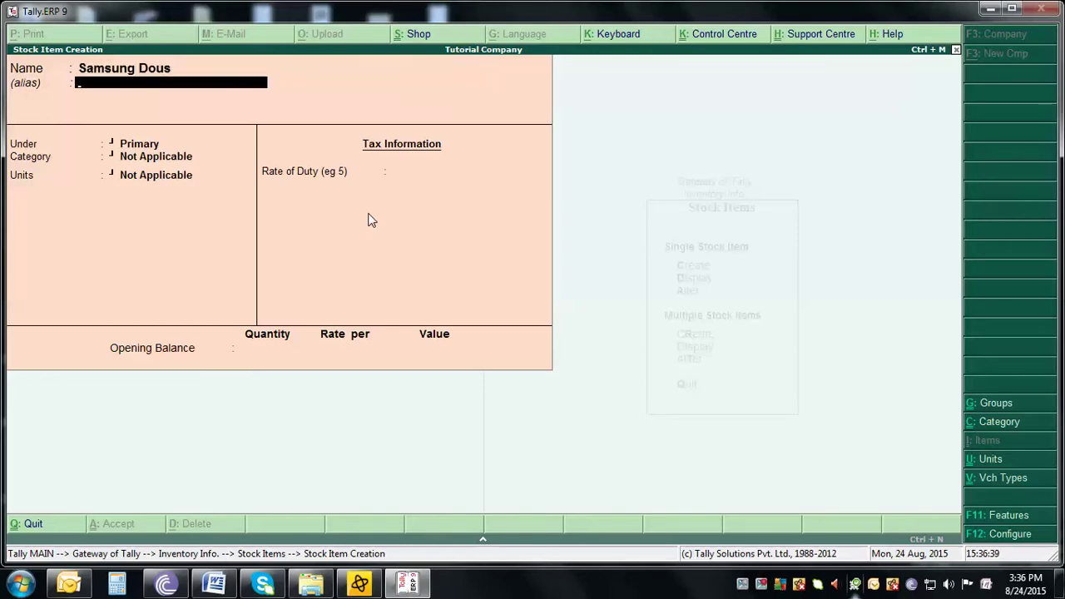
# Leave the alias blank and place the Samsung Dous item under the Samsung Mobile group.
pyautogui.press('Return')
pyautogui.press('Down')
pyautogui.press('Down')
pyautogui.press('Down')
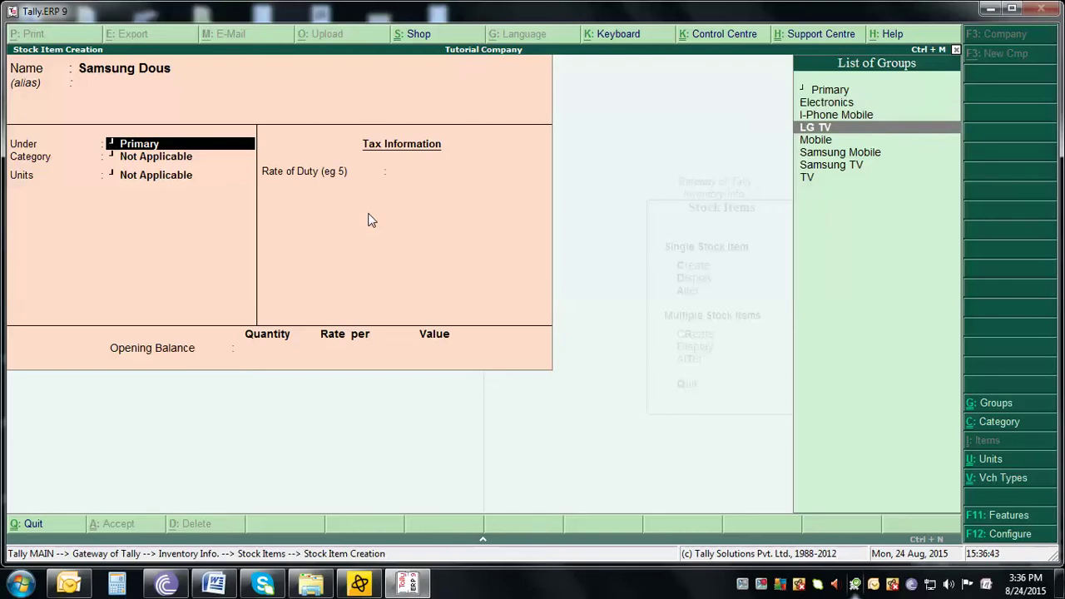
pyautogui.press('Down')
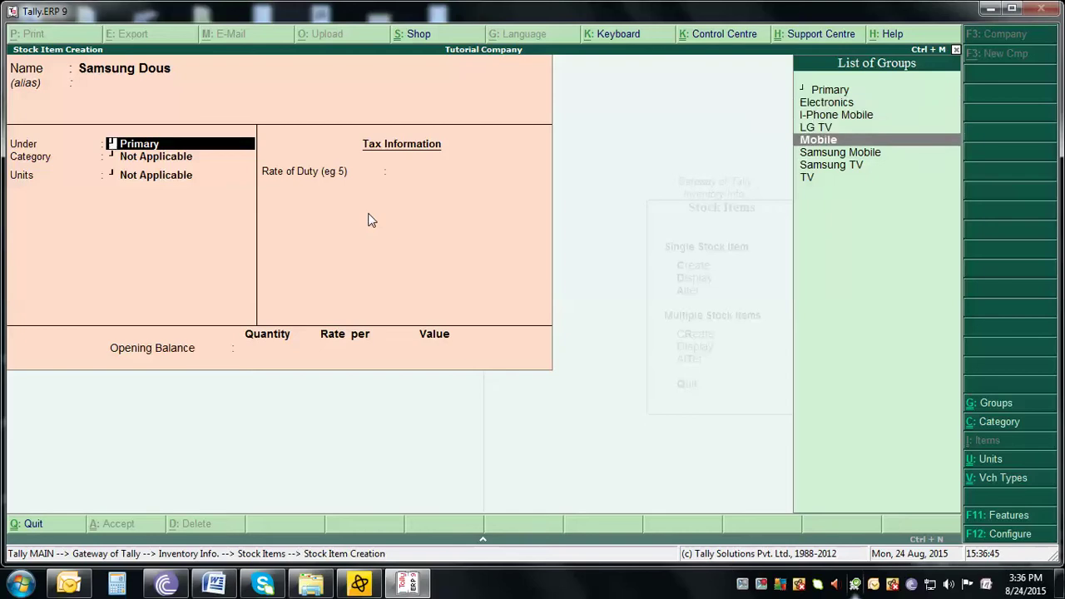
pyautogui.press('Up')
pyautogui.press('Up')
pyautogui.press('Down')
pyautogui.press('Down')
pyautogui.press('Down')
pyautogui.press('Return')
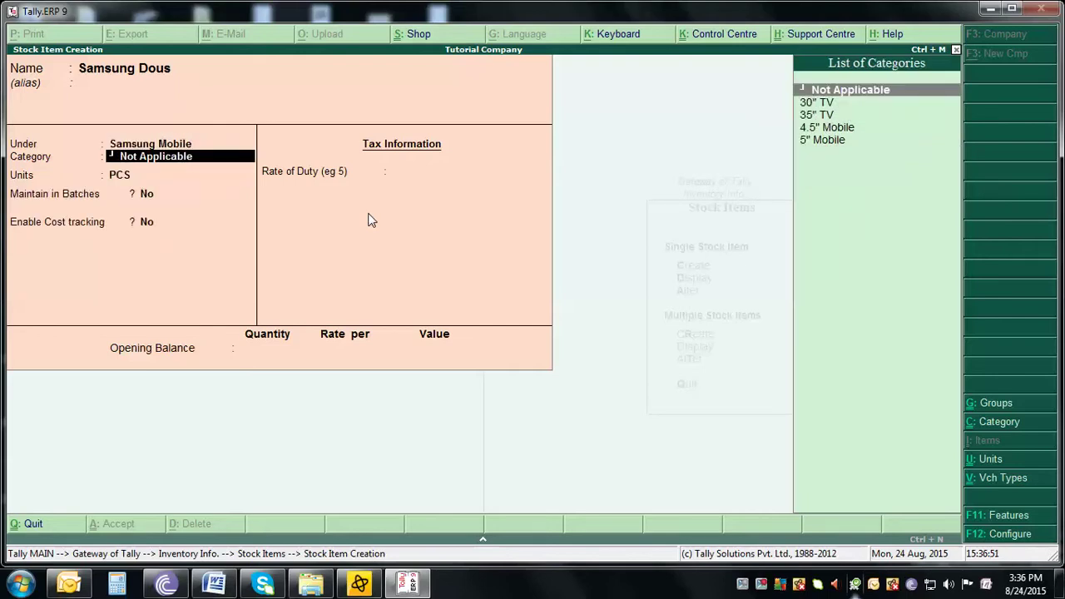
# Assign the Samsung Dous item the 4.5" Mobile category and keep PCS as its unit.
pyautogui.press('Down')
pyautogui.press('Down')
pyautogui.press('Down')
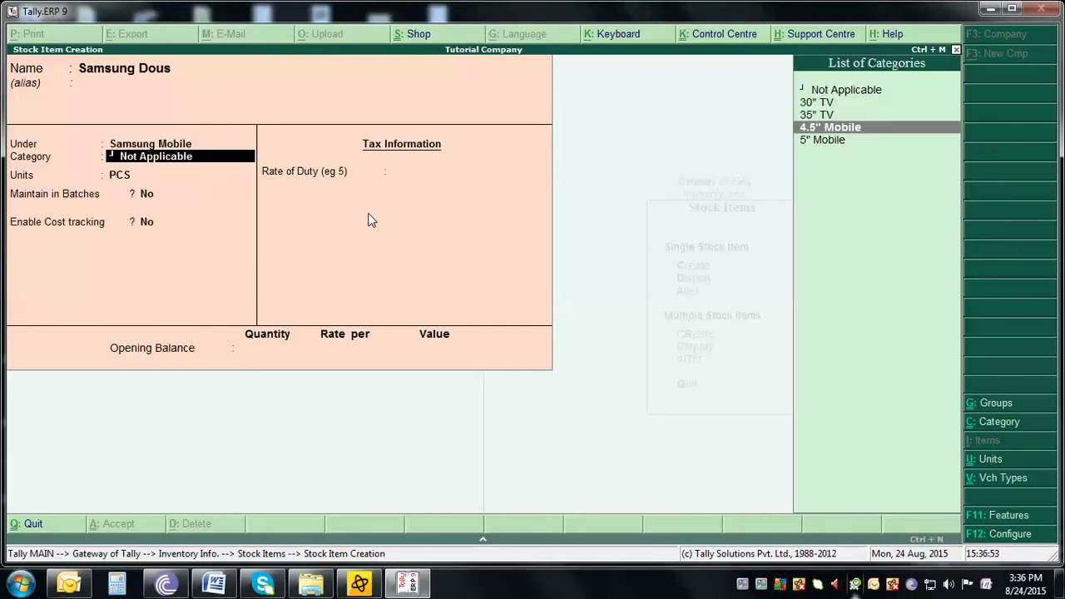
pyautogui.press('Return')
pyautogui.press('Return')
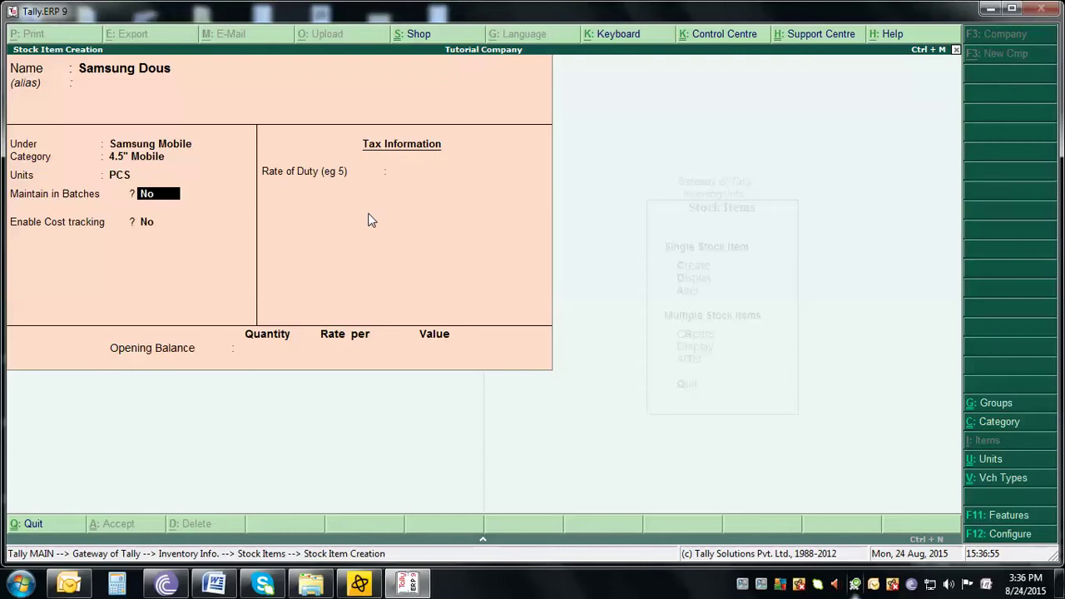
# Keep batches and cost tracking at No for the Samsung Dous item, leave the rate of duty unchanged, and accept it.
pyautogui.press('Return')
pyautogui.press('Return')
pyautogui.press('Return')
pyautogui.press('Return')
pyautogui.press('Return')
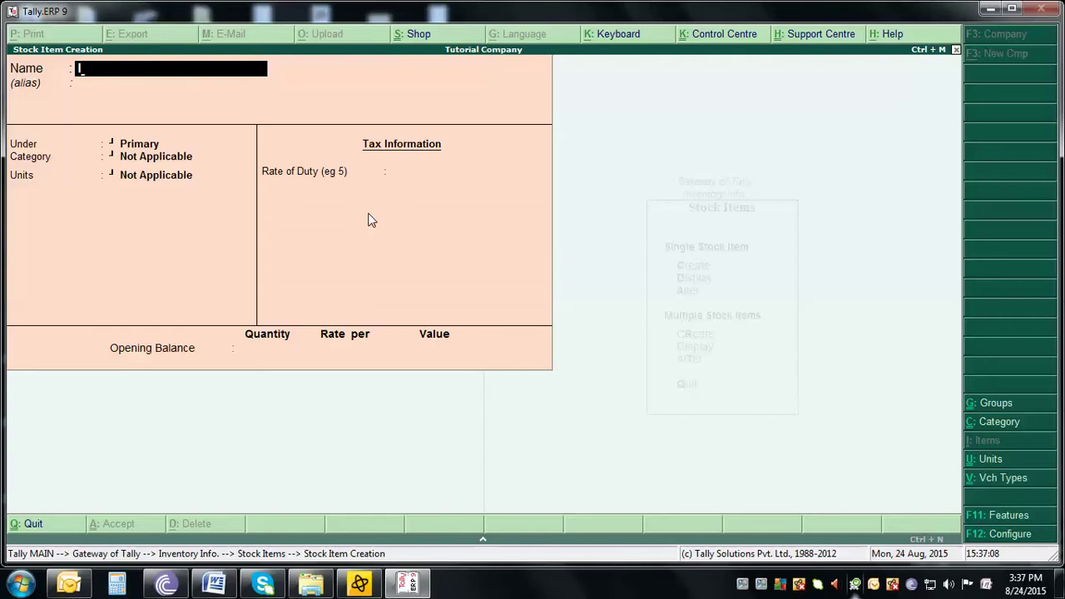
# Name the new stock item I-Phone 5 Mobile and leave its alias blank.
pyautogui.write('Phone 5 Mobile')
pyautogui.press('Return')
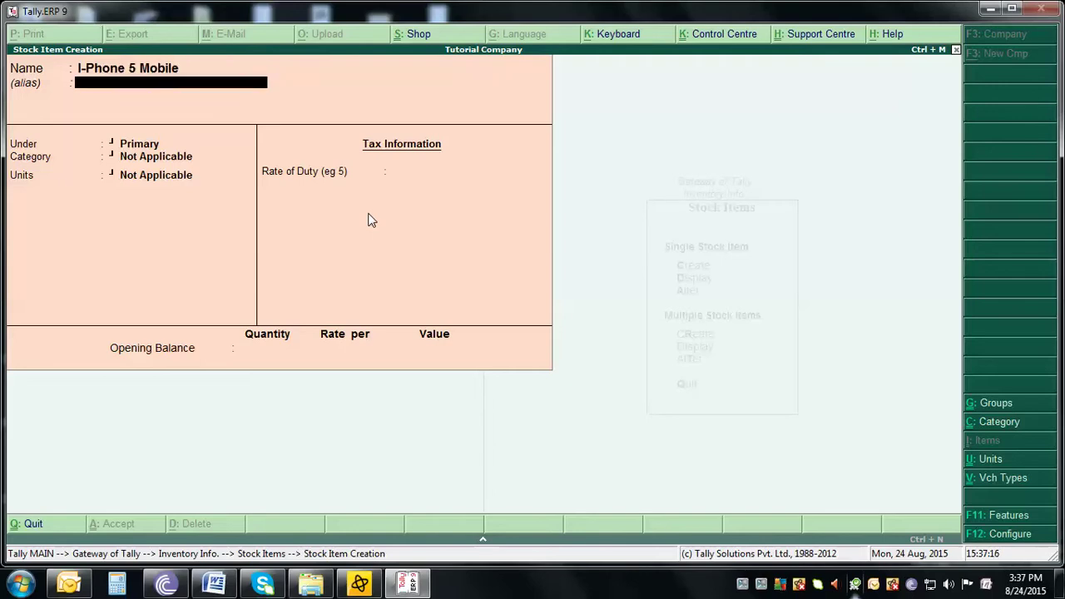
pyautogui.press('Return')
pyautogui.press('BackSpace')
pyautogui.press('BackSpace')
pyautogui.press('Return')
pyautogui.press('Return')
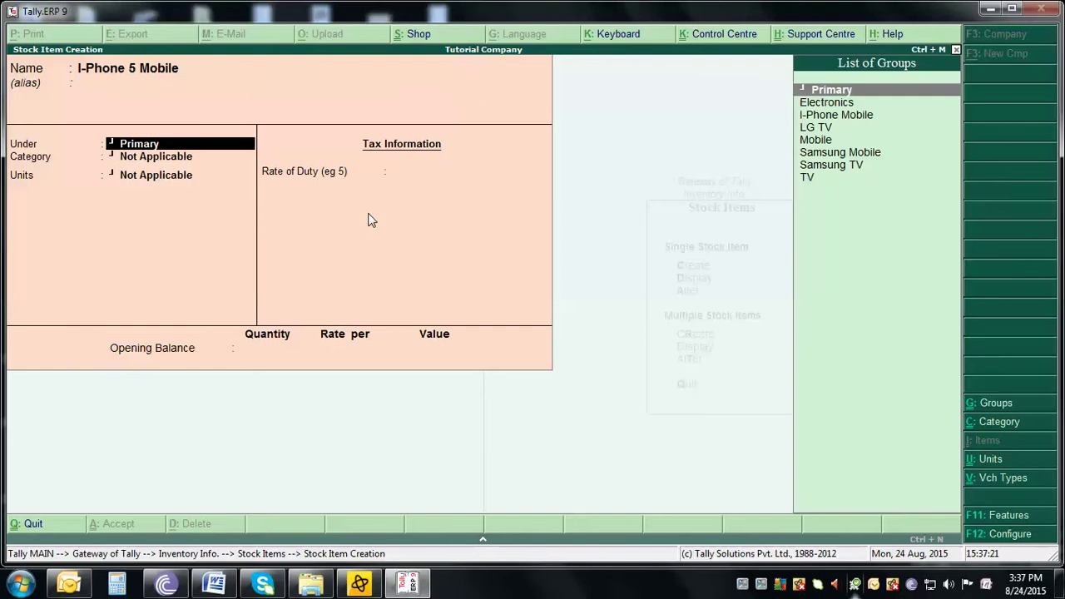
# Place the I-Phone 5 Mobile item under the I-Phone Mobile group.
pyautogui.press('Down')
pyautogui.press('Down')
pyautogui.press('Down')
pyautogui.press('Down')
pyautogui.press('Down')
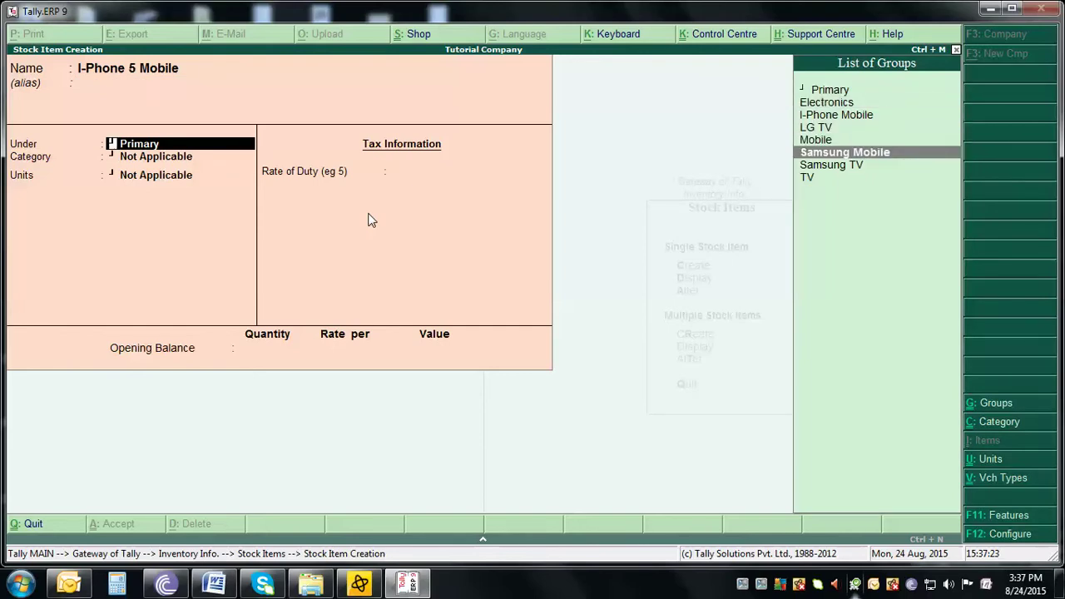
pyautogui.press('Up')
pyautogui.press('Down')
pyautogui.press('Down')
pyautogui.press('Up')
pyautogui.press('Up')
pyautogui.press('Up')
pyautogui.press('Up')
pyautogui.press('Return')
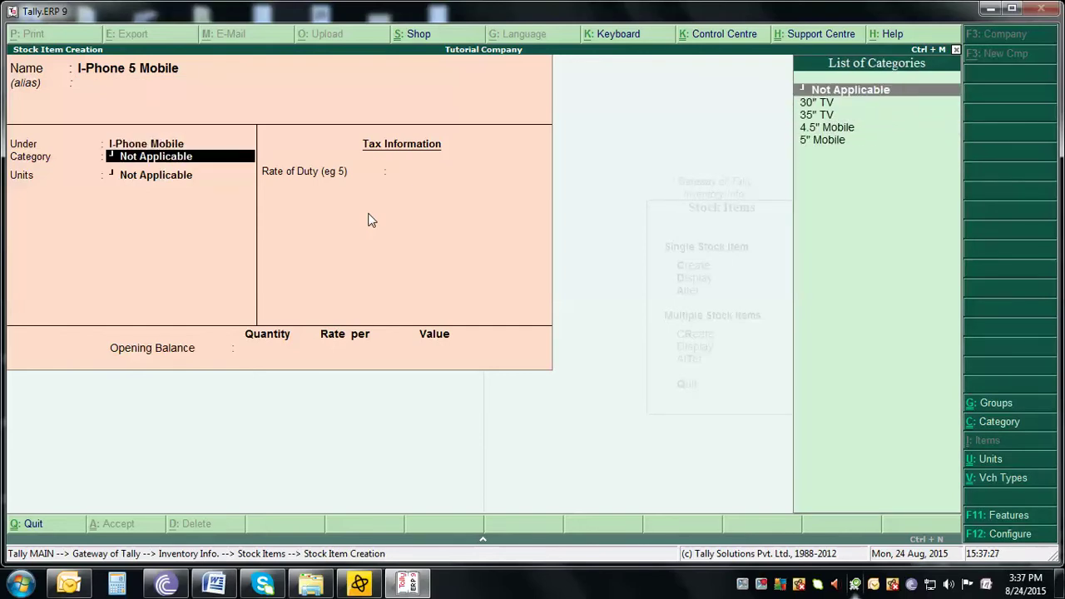
# Assign the I-Phone 5 Mobile item the 5" Mobile category and set its units to PCS.
pyautogui.press('Down')
pyautogui.press('Down')
pyautogui.press('Down')
pyautogui.press('Down')
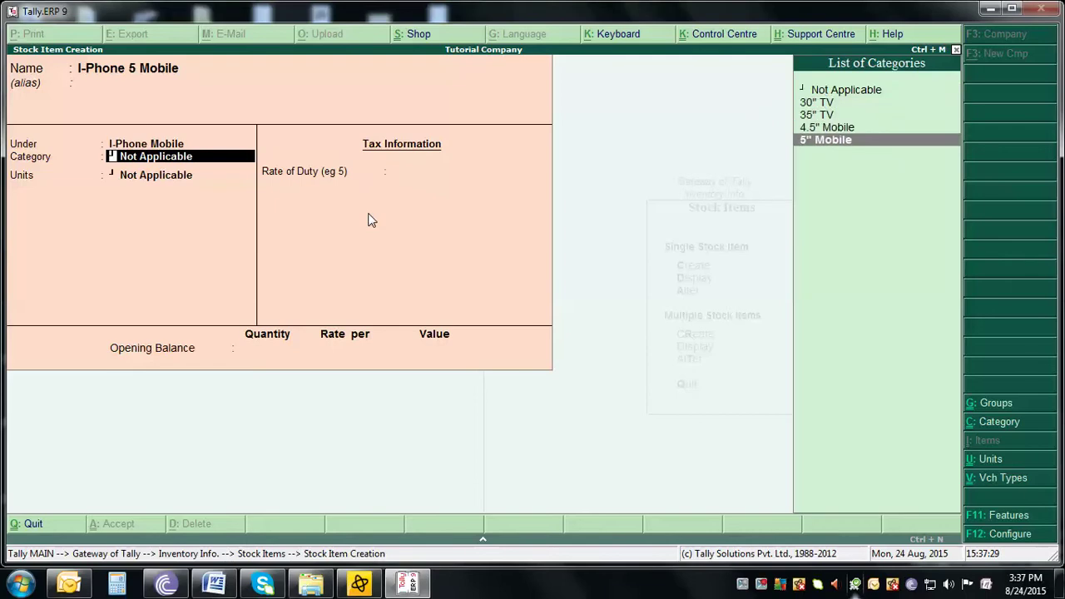
pyautogui.press('Return')
pyautogui.press('Down')
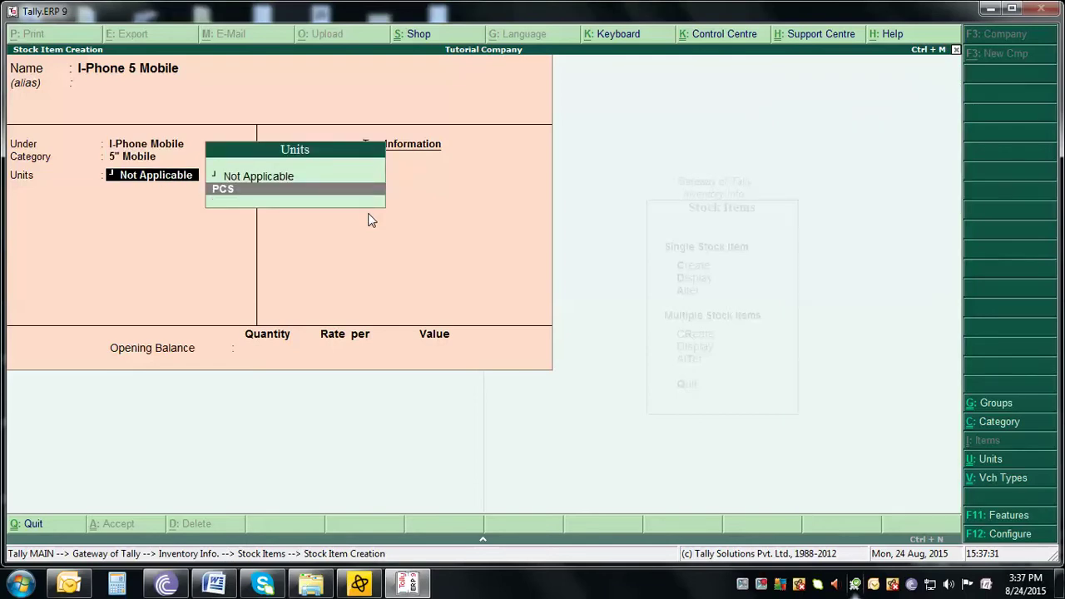
pyautogui.press('Return')
# Keep the remaining batch, cost tracking and duty defaults for the I-Phone 5 Mobile item and accept it.
pyautogui.press('Return')
pyautogui.press('Return')
pyautogui.press('Return')
pyautogui.press('Return')
pyautogui.press('Return')
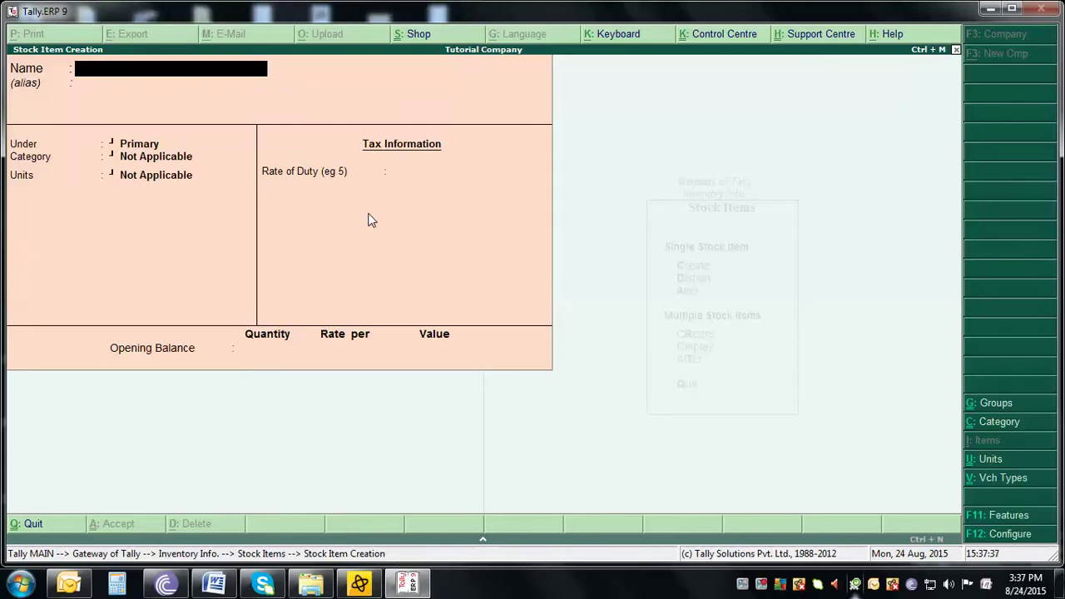
# Name the next stock item Samsung Smart TV and leave its alias blank.
pyautogui.write('Samsung Smart')
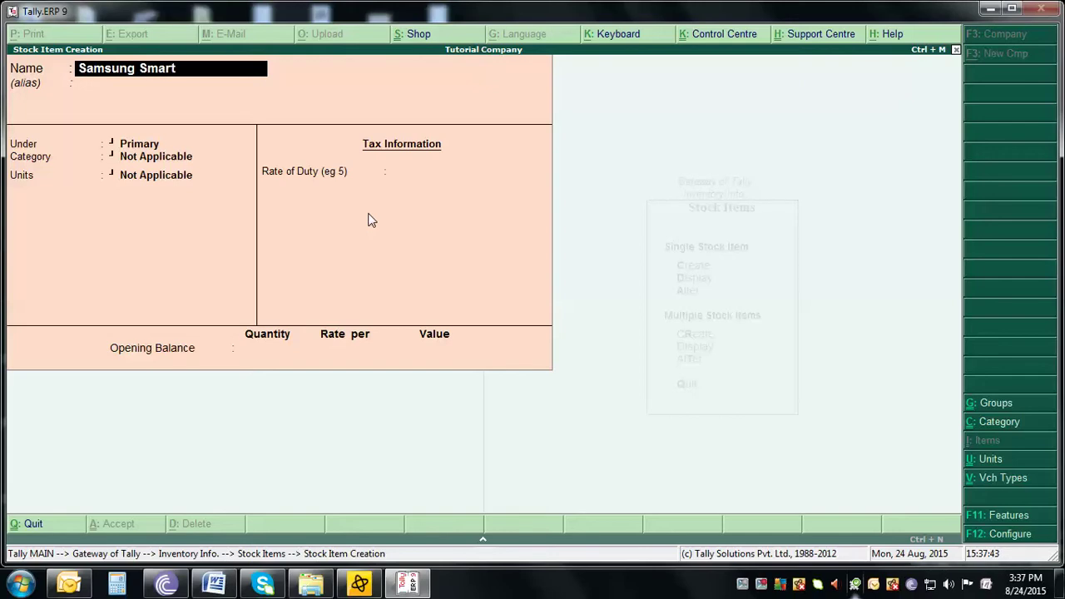
pyautogui.write(' TV')
pyautogui.press('Return')
pyautogui.press('Return')
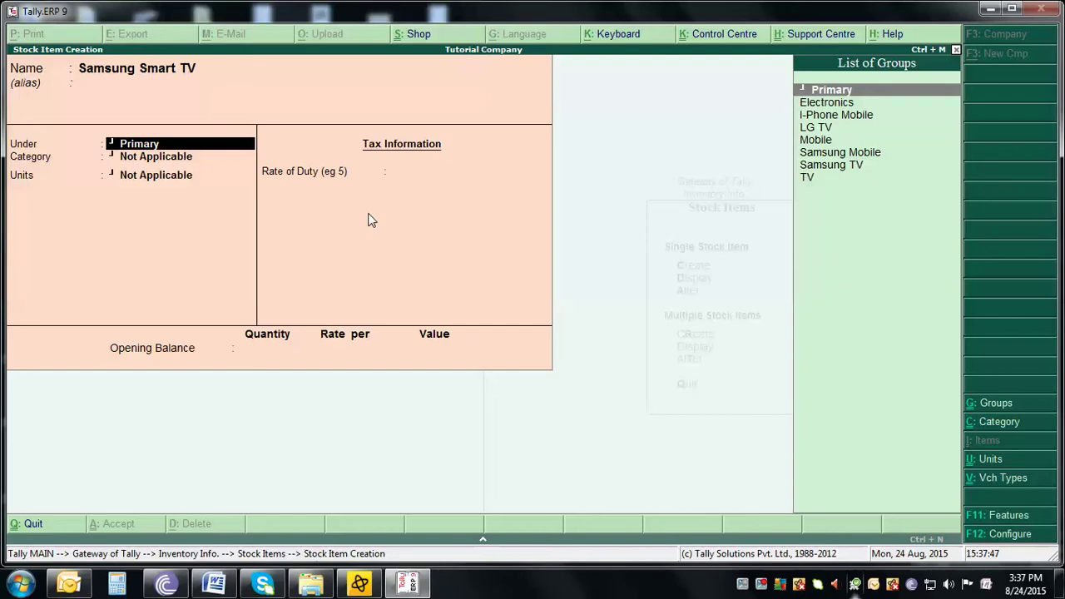
# Place the Samsung Smart TV item under the Samsung TV group and assign it the 30" TV category.
pyautogui.press('Down')
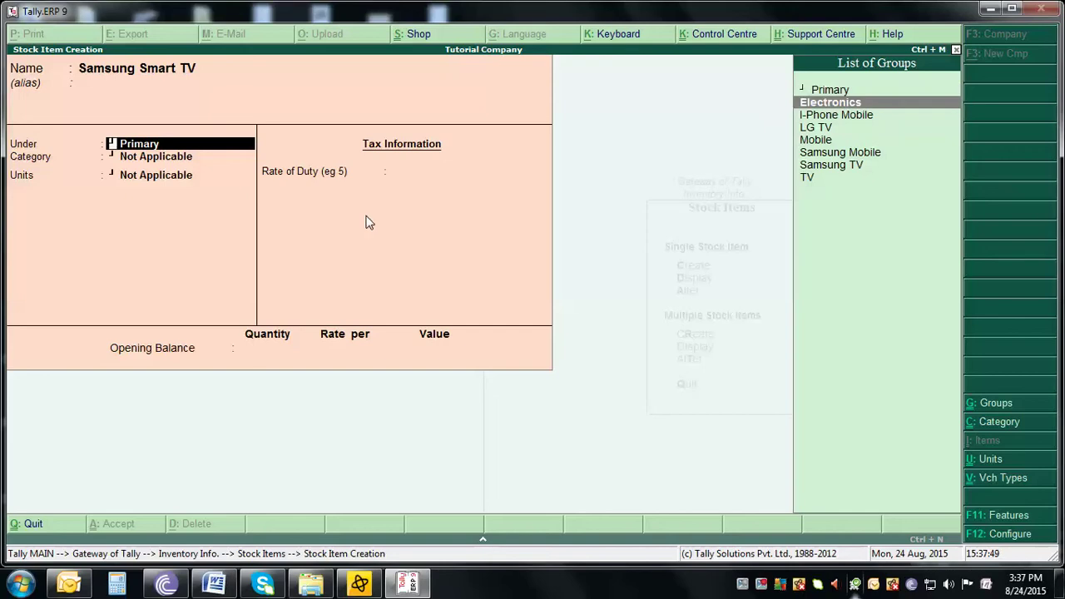
pyautogui.click(842, 168)
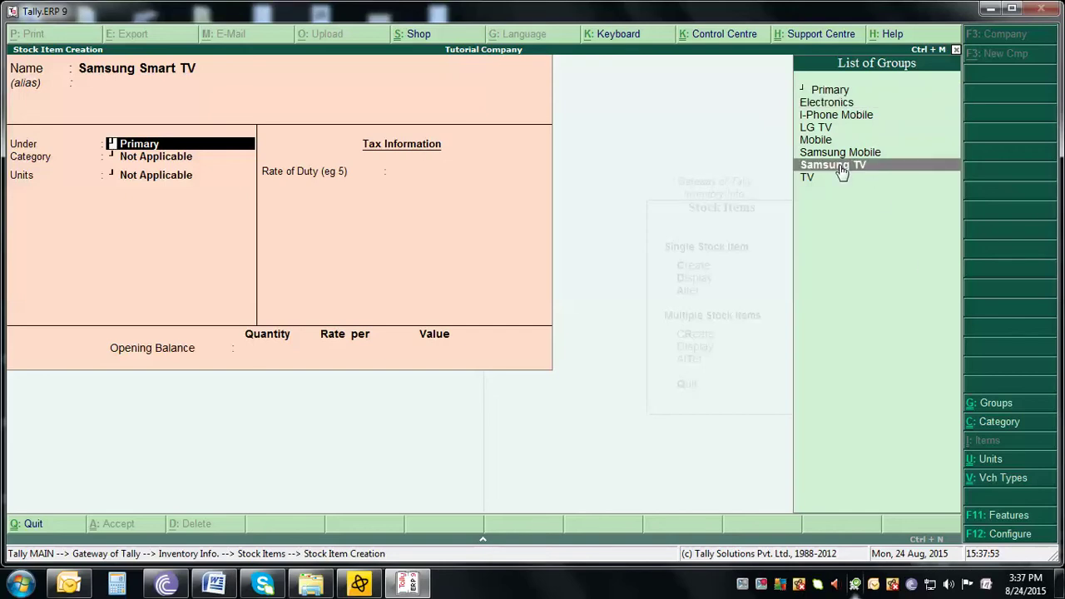
pyautogui.press('Return')
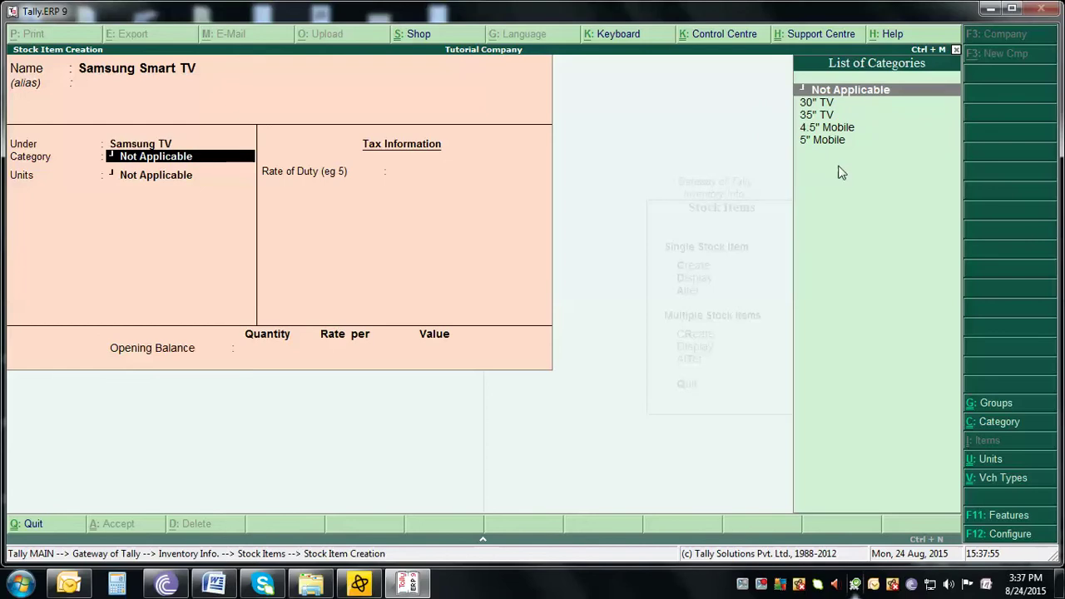
pyautogui.press('Down')
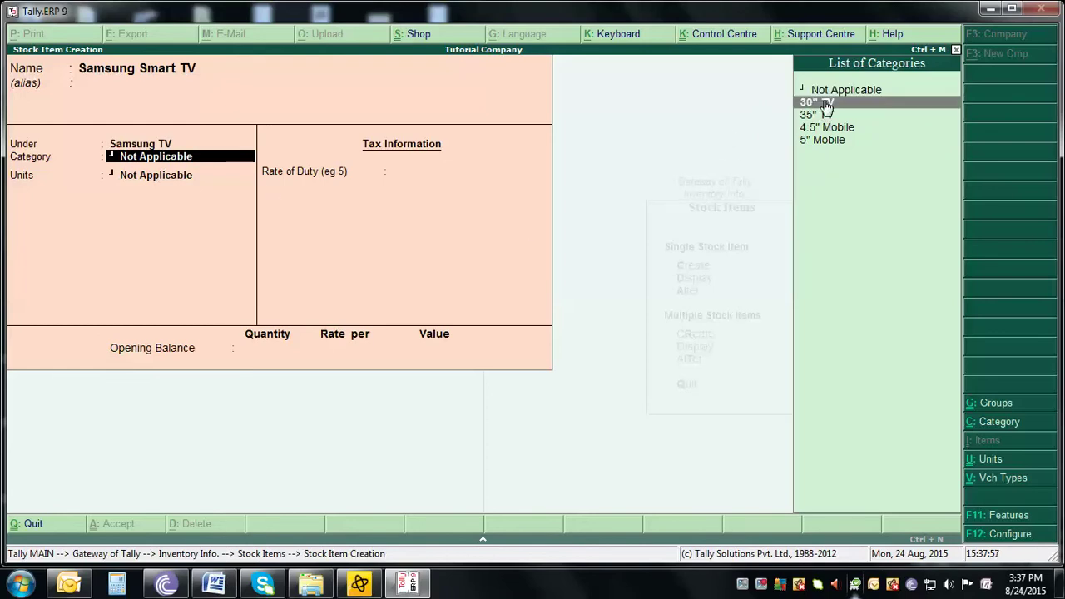
pyautogui.press('Return')
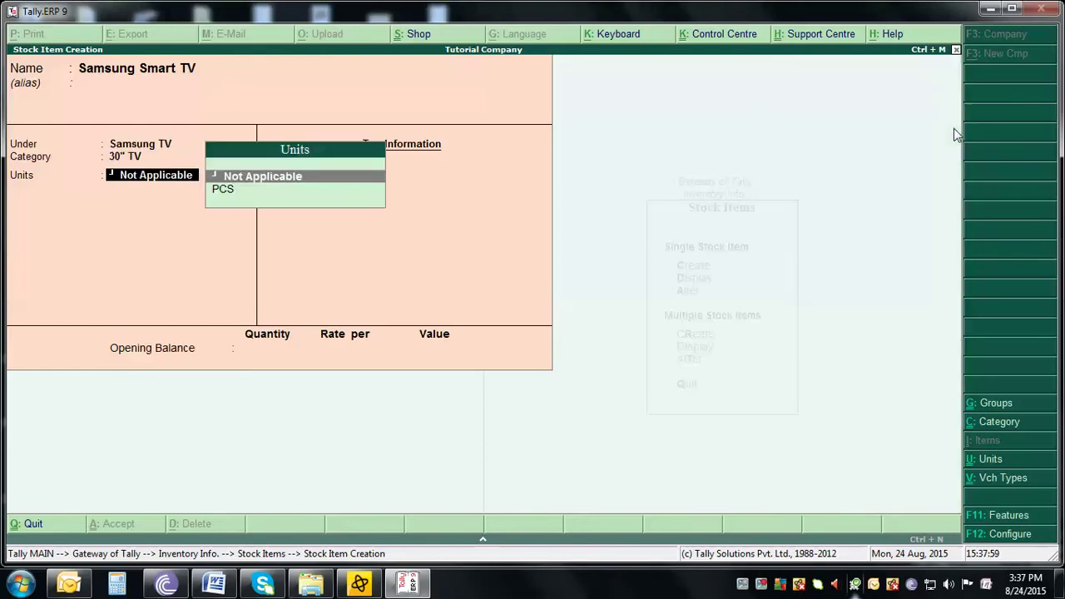
# Set the Samsung Smart TV's units to PCS, keep batches and cost tracking at No with 0 rate of duty, accept it and leave item creation.
pyautogui.press('Down')
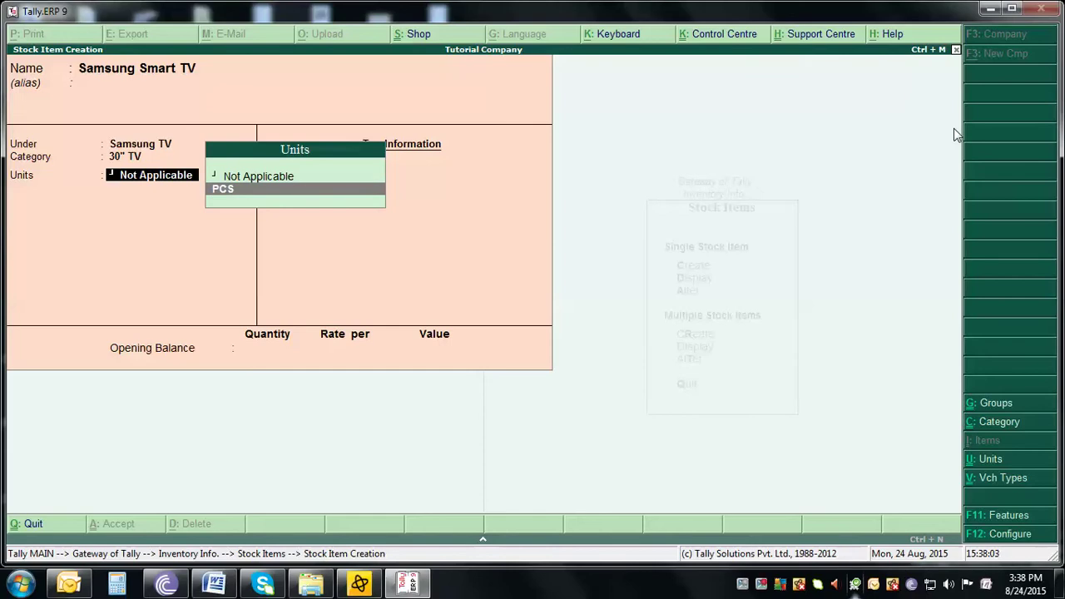
pyautogui.press('Return')
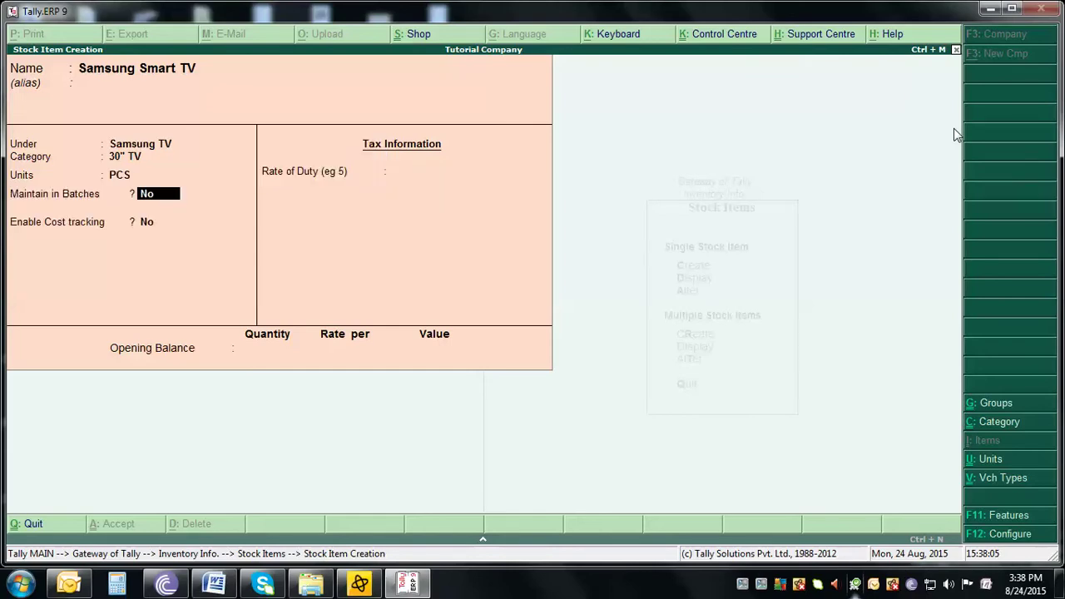
pyautogui.press('Return')
pyautogui.press('Return')
pyautogui.press('Return')
pyautogui.press('Return')
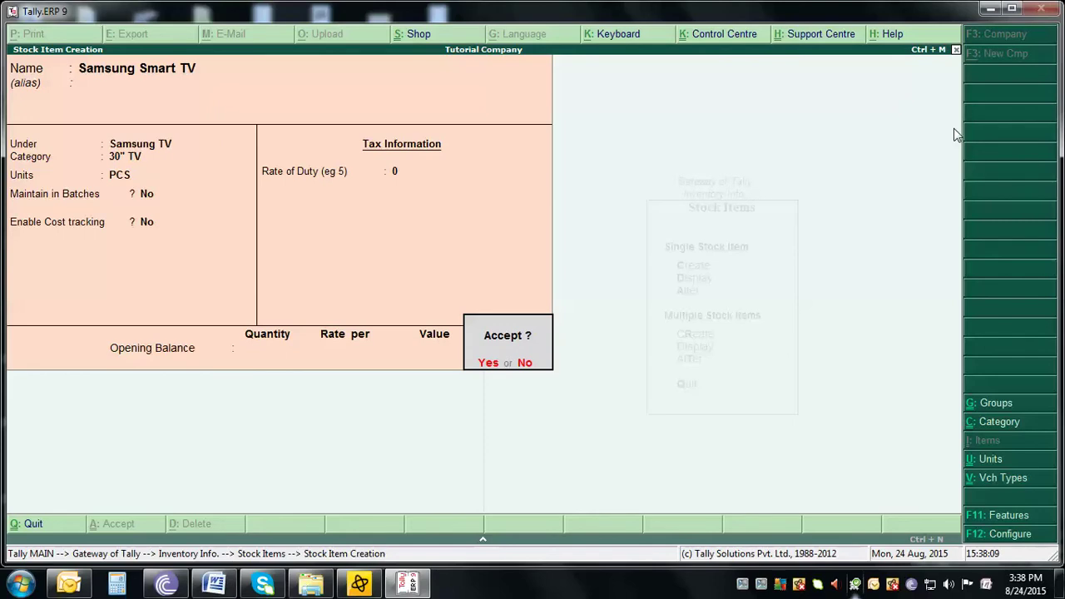
pyautogui.press('Return')
pyautogui.press('Escape')
pyautogui.press('Return')
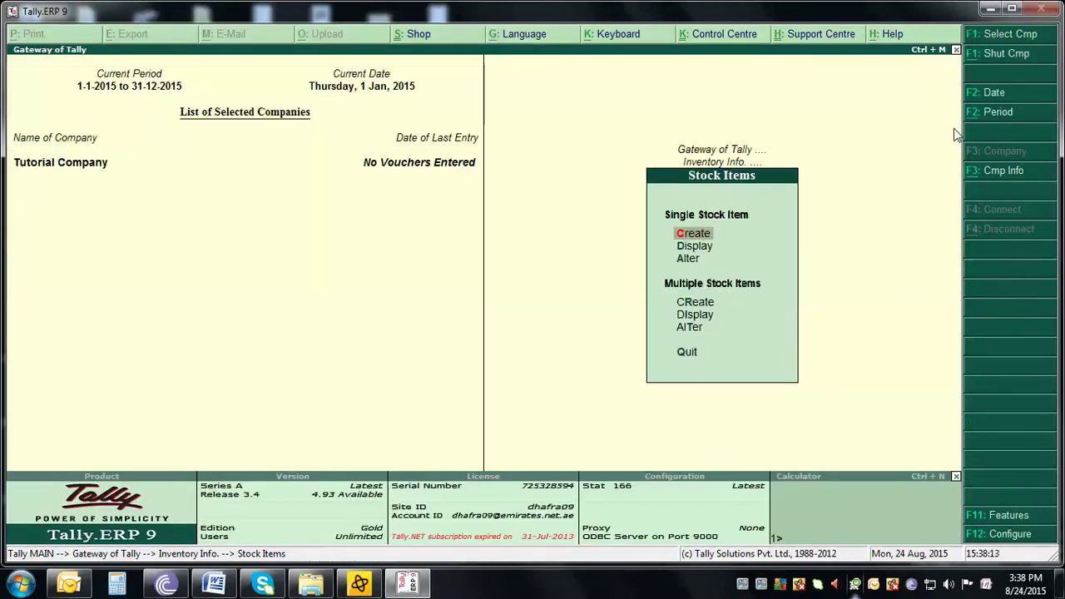
pyautogui.press('Down')
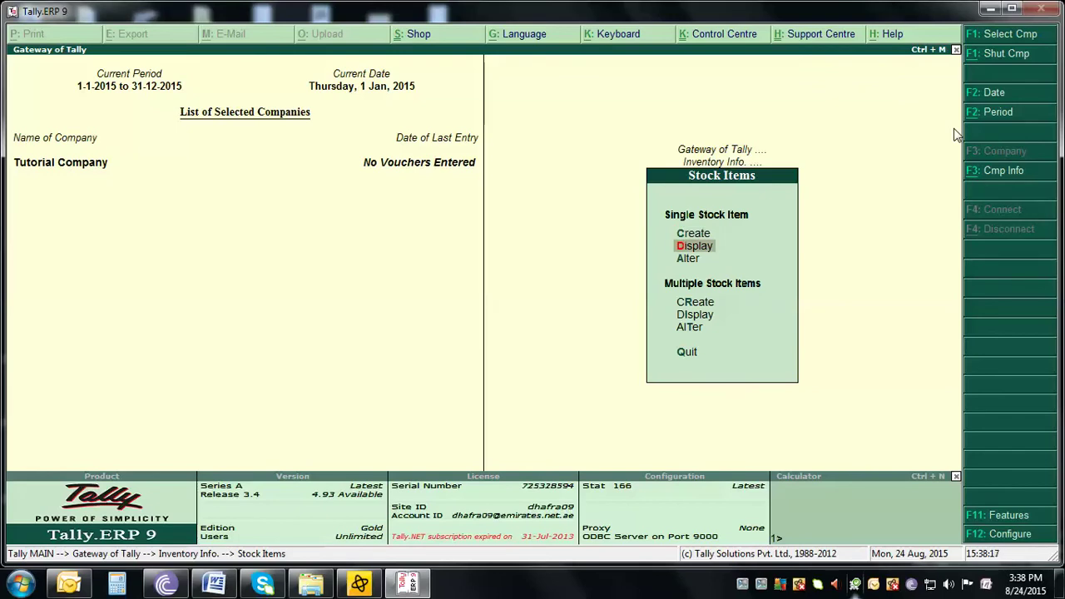
pyautogui.press('Up')
pyautogui.press('Return')
pyautogui.press('Escape')
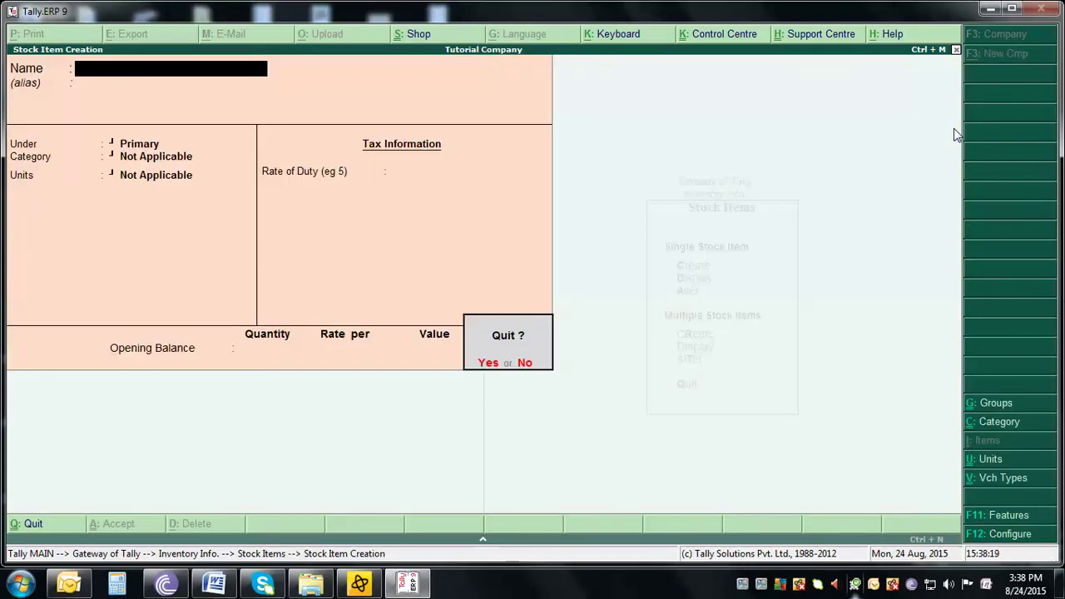
pyautogui.press('Return')
# Display the list of stock items and examine the I-Phone 5 Mobile item's group, category and units.
pyautogui.press('Down')
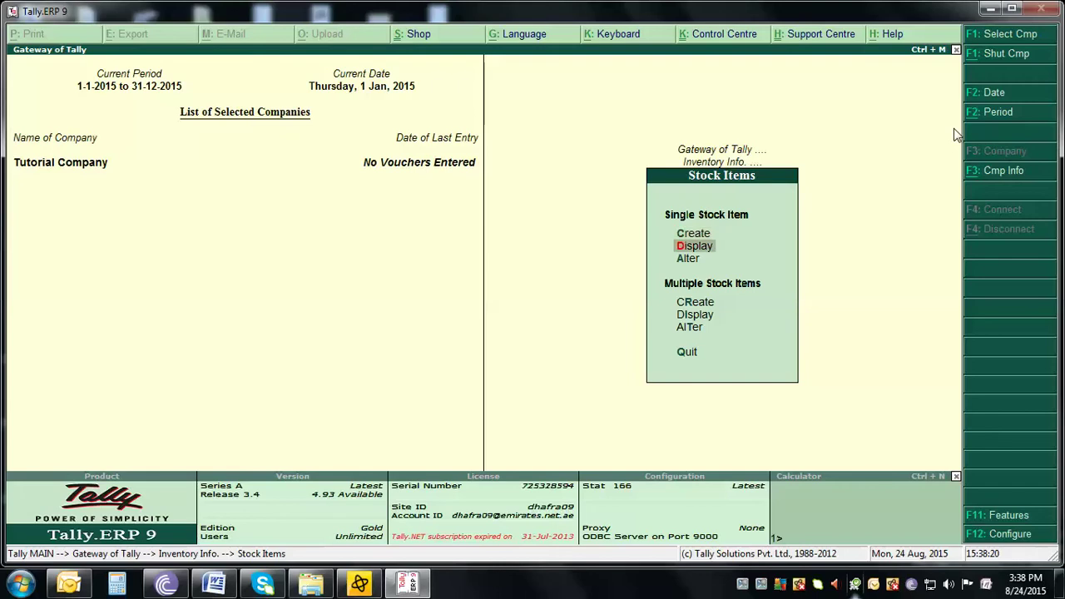
pyautogui.press('Return')
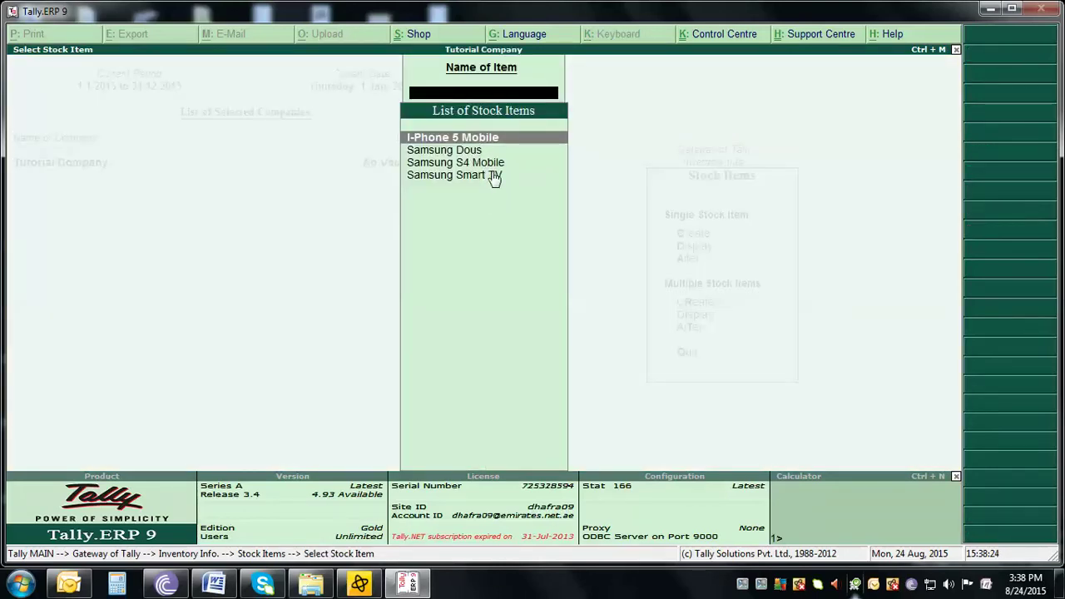
pyautogui.press('Return')
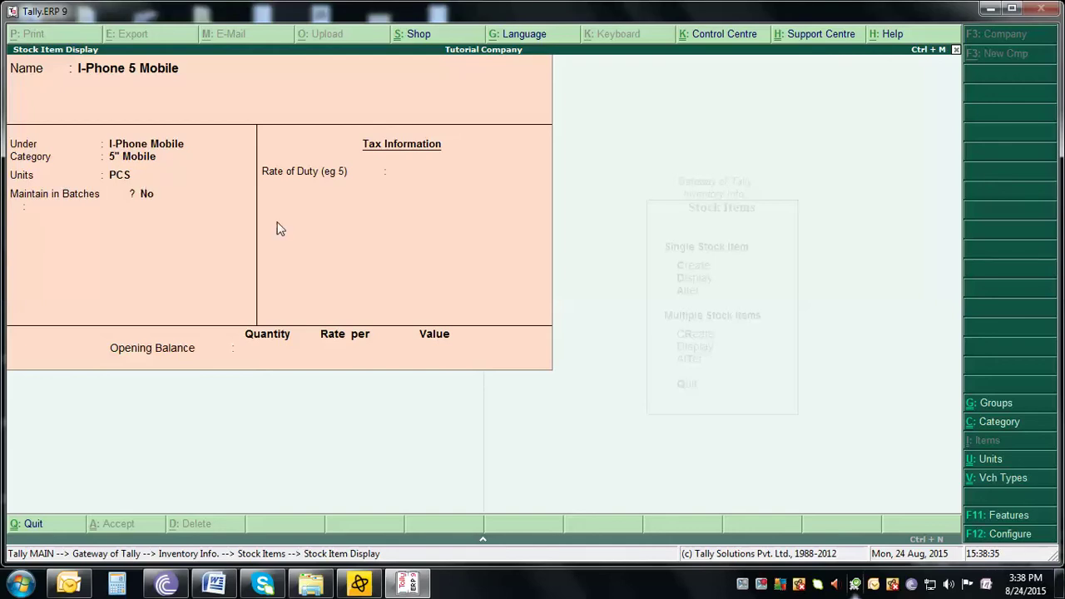
pyautogui.press('Escape')
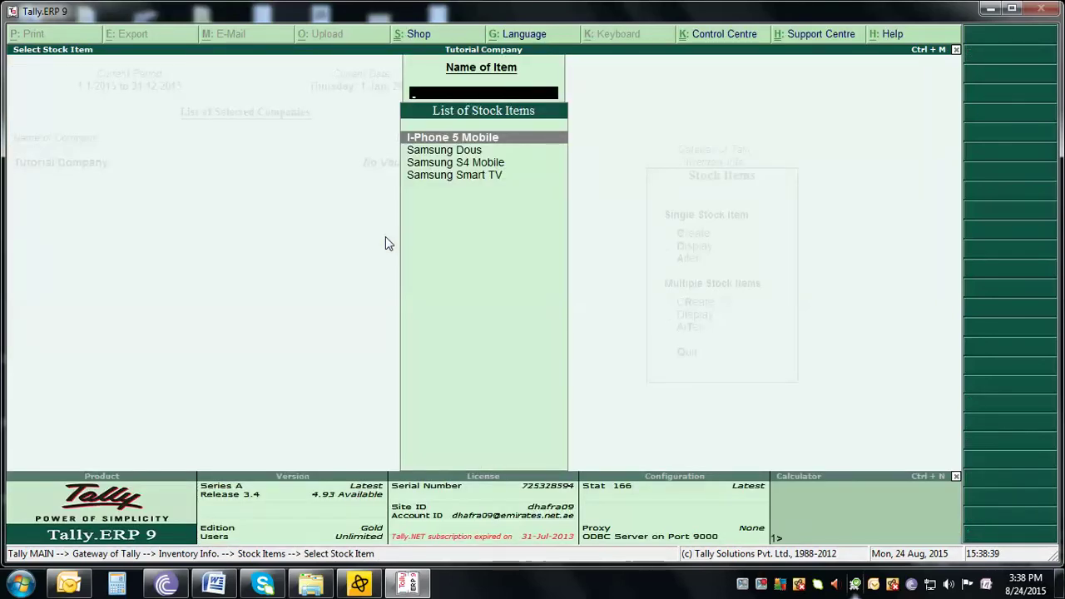
pyautogui.press('Escape')
# Alter the Samsung Dous stock item, rename it Samsung Dous Mobile, save it, and return to the Gateway of Tally.
pyautogui.press('Down')
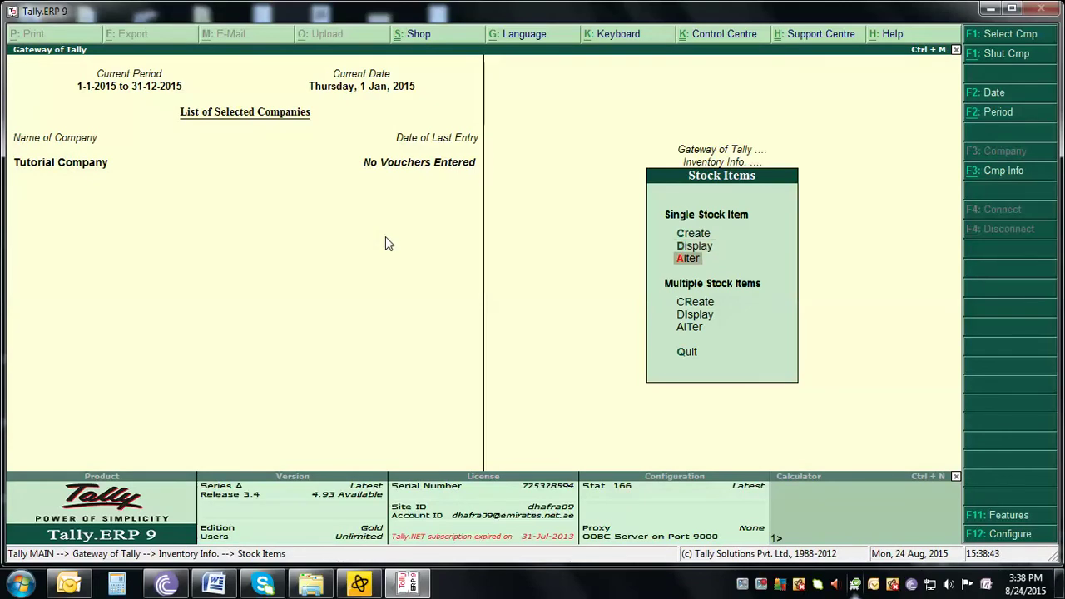
pyautogui.press('Return')
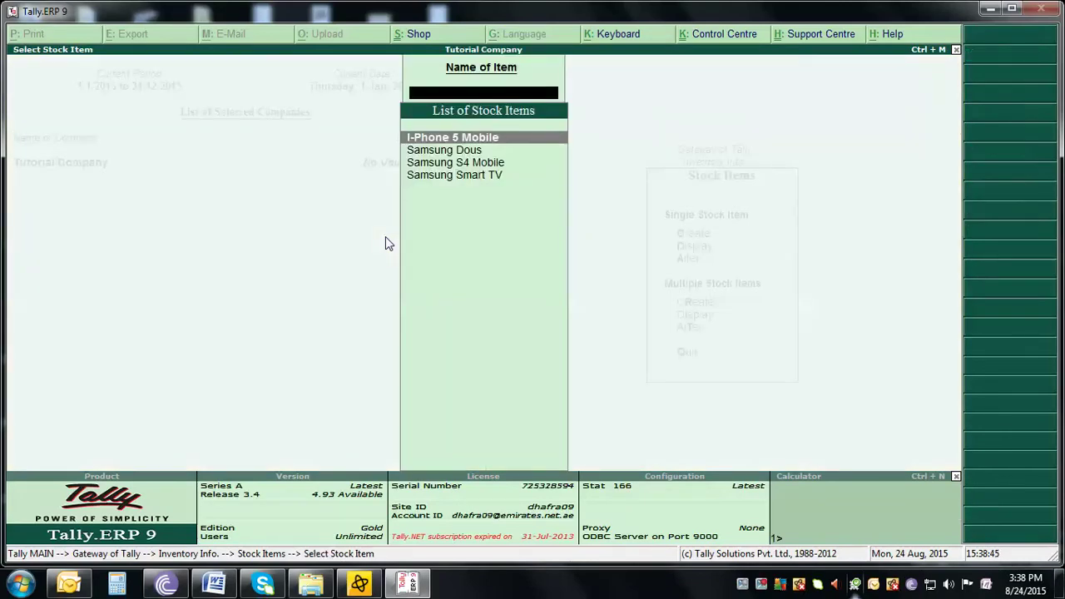
pyautogui.press('Down')
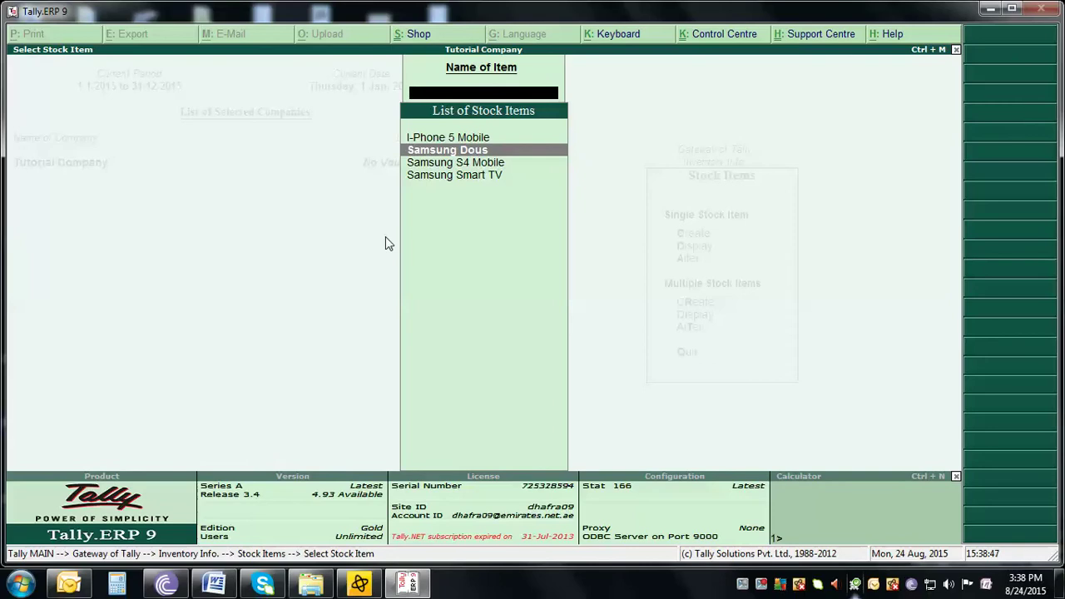
pyautogui.press('Up')
pyautogui.press('Down')
pyautogui.press('Return')
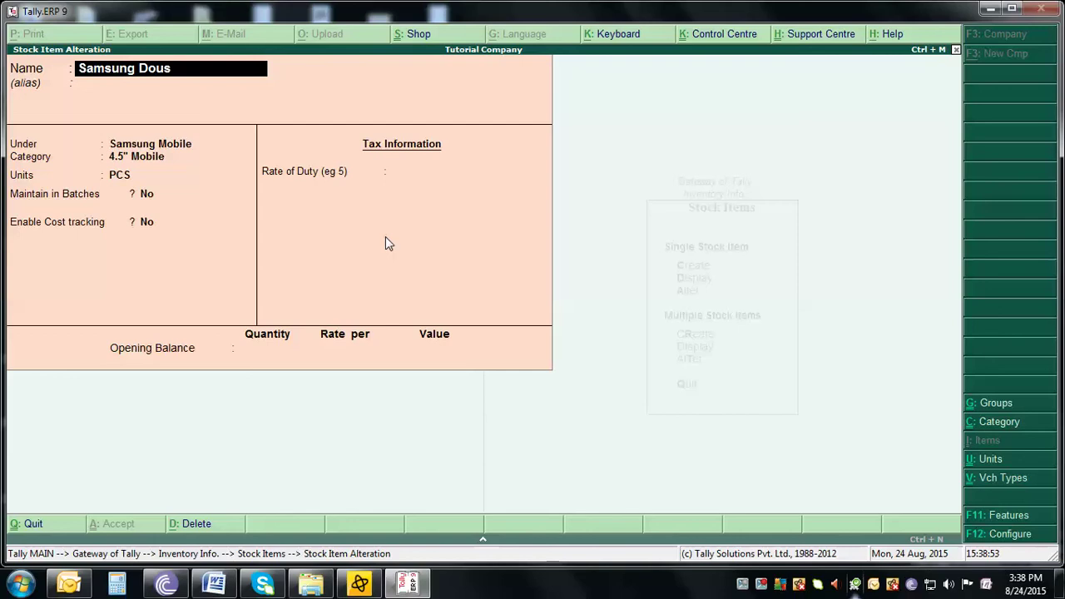
pyautogui.write('Mobile')
pyautogui.press('Return')
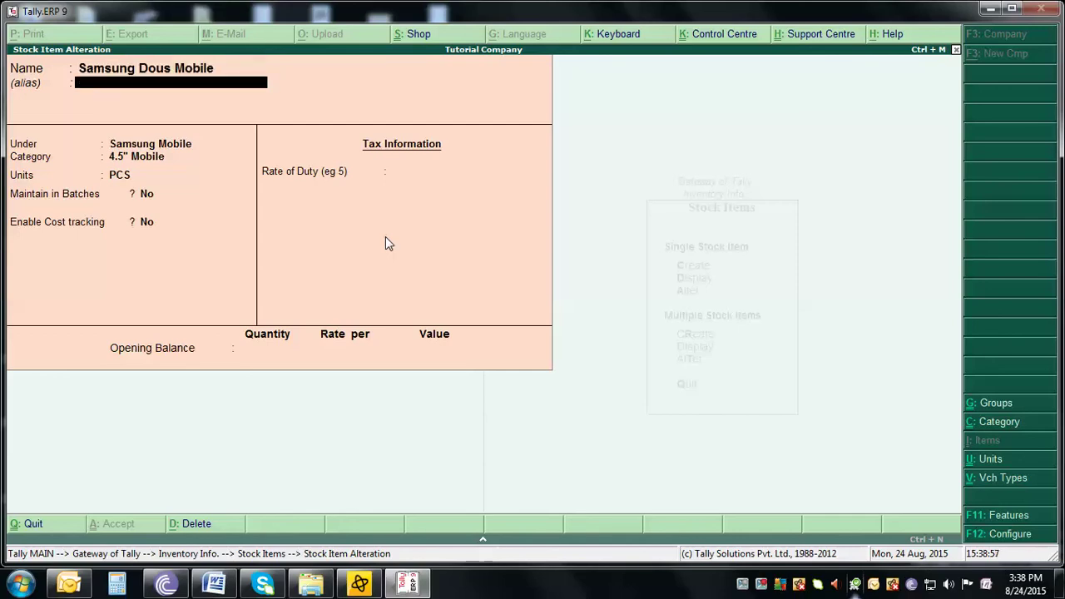
pyautogui.hotkey('ctrl', 'a')
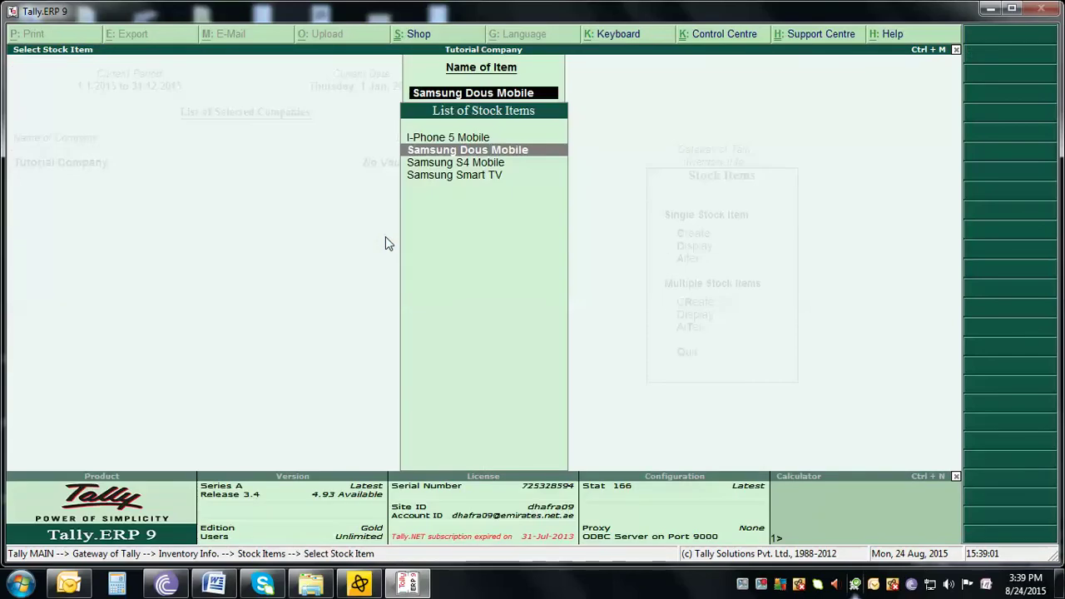
pyautogui.press('Escape')
pyautogui.press('Escape')
pyautogui.press('Escape')
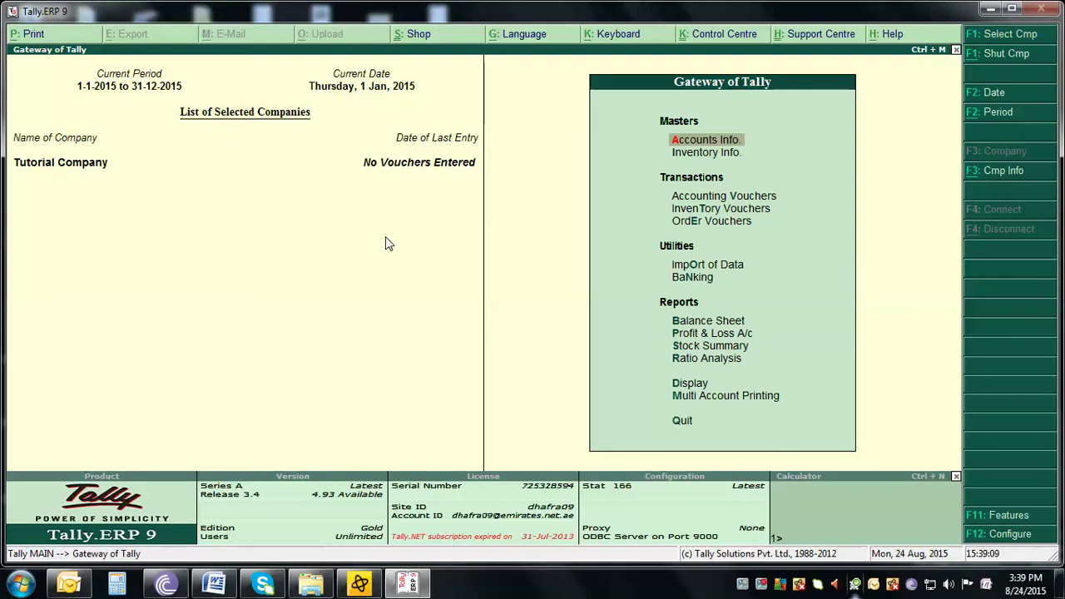
pyautogui.press('Return')
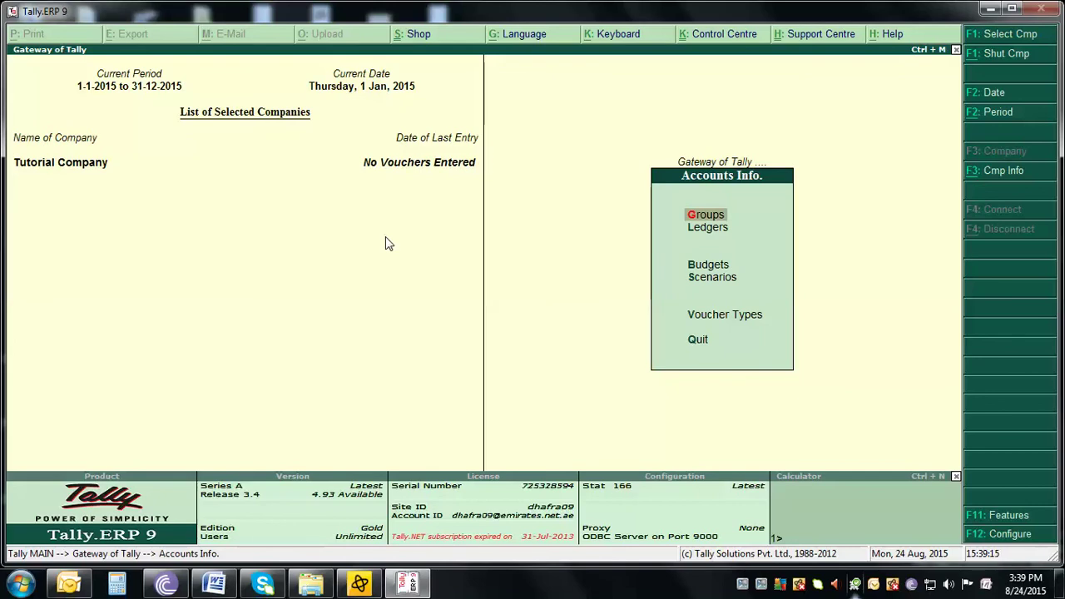
pyautogui.press('Return')
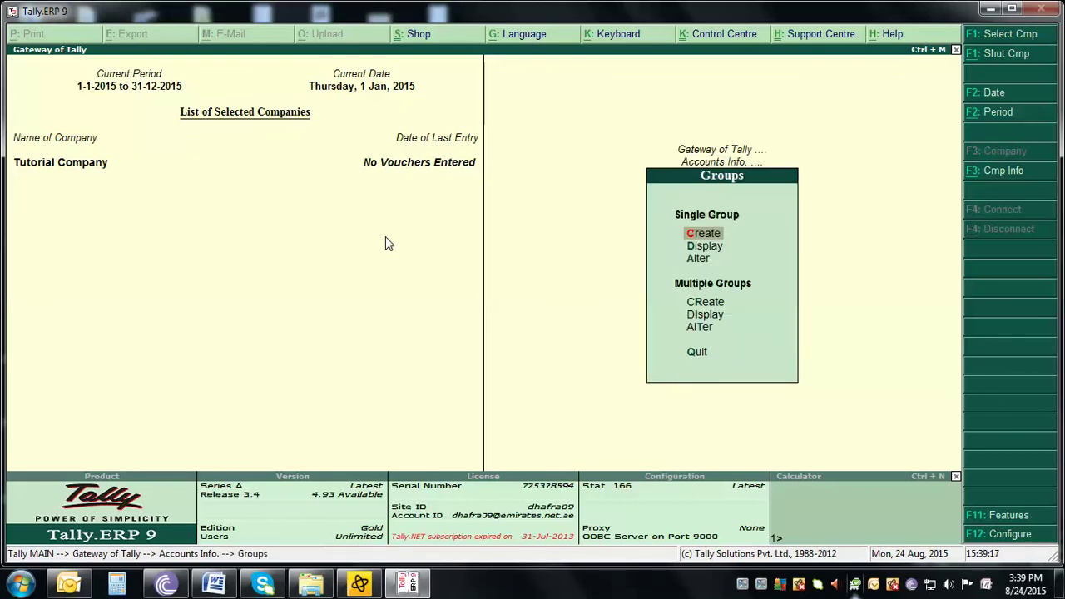
pyautogui.press('Escape')
pyautogui.press('Escape')
pyautogui.press('i')
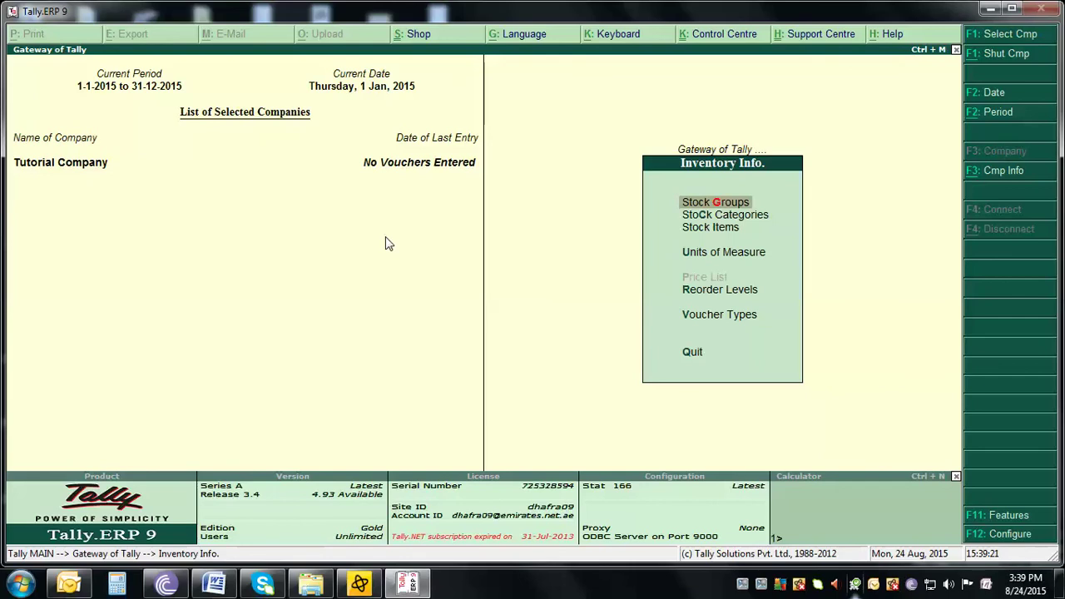
pyautogui.press('Down')
pyautogui.press('Down')
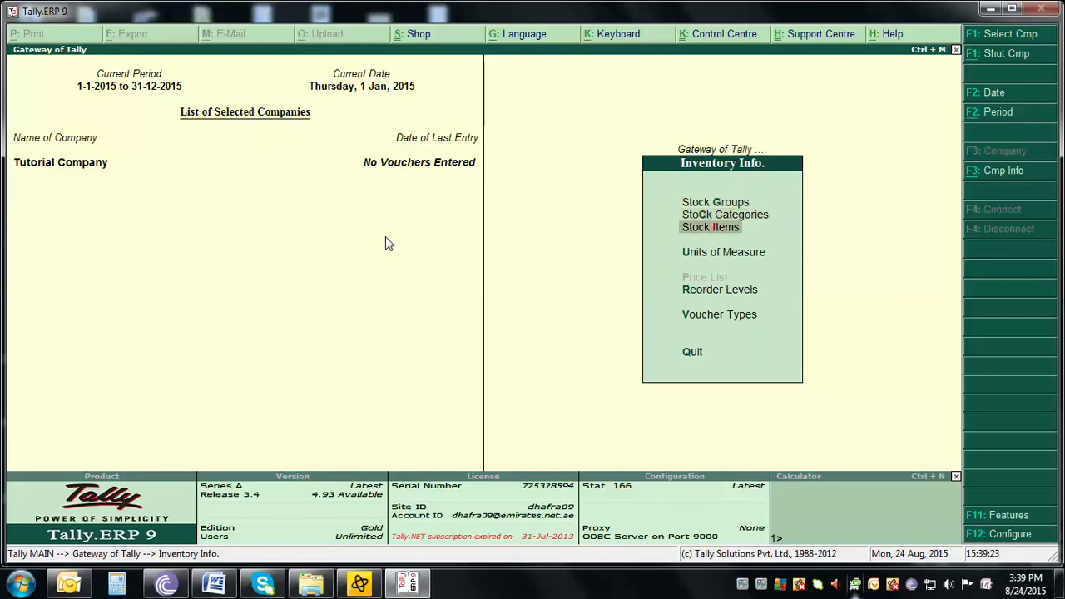
pyautogui.press('Down')
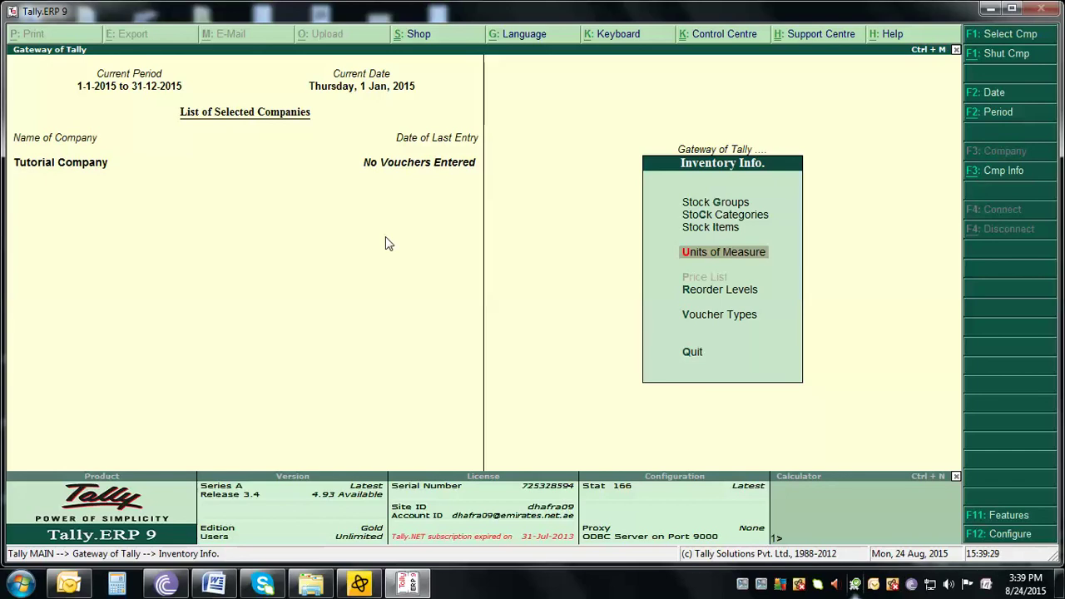
pyautogui.press('Escape')
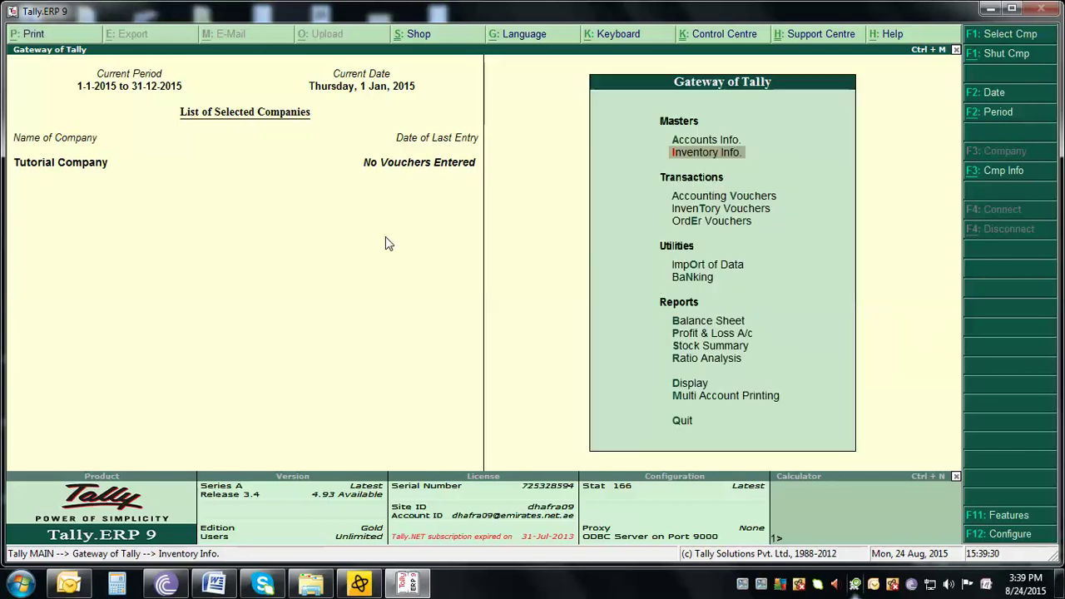